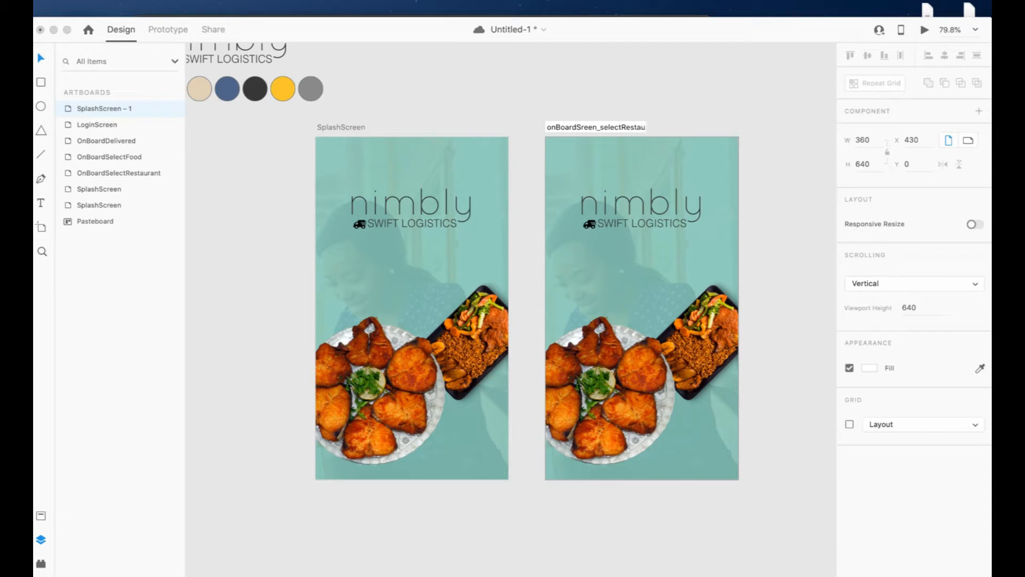
- Name the second splash screen artboard onBoardSreen_selectRestaurant and delete all of its contents
{"action": "key", "text": "Return"}
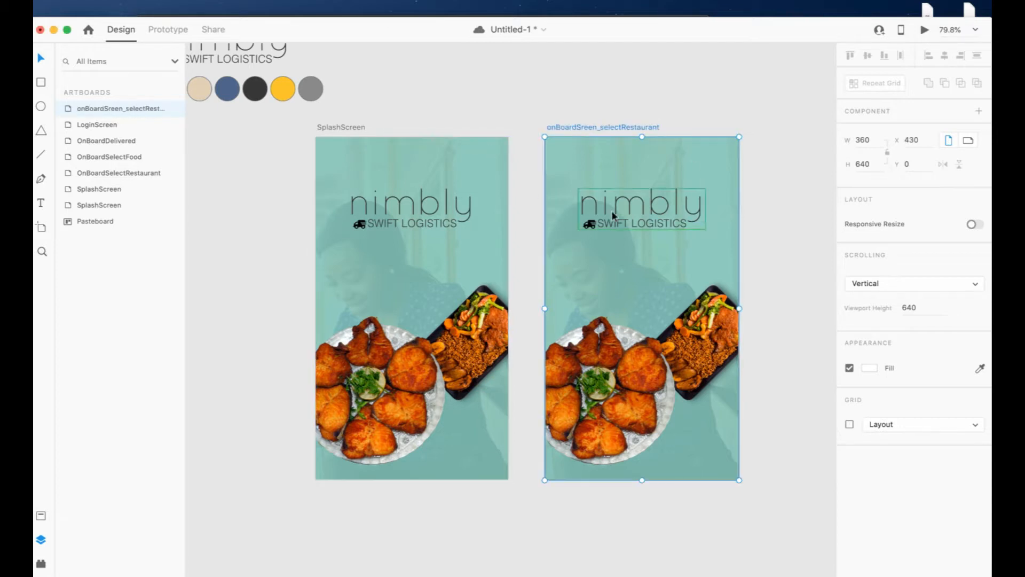
{"action": "left_click_drag", "start_coordinate": [636, 103], "coordinate": [648, 531]}
{"action": "key", "text": "Delete"}
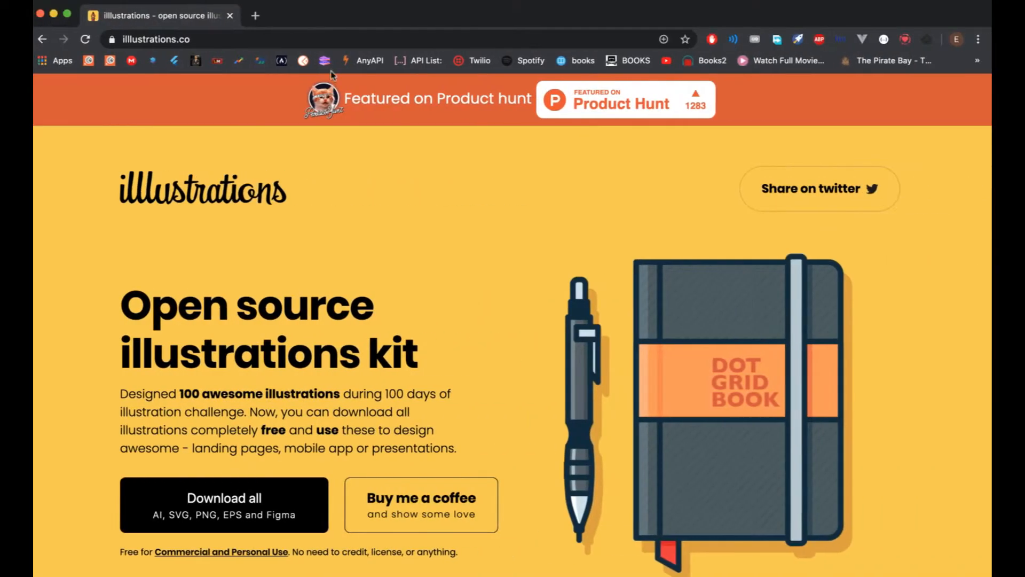
- Switch to the browser and look through the free illustrations offered on illlustrations.co
{"action": "left_click", "coordinate": [150, 40]}
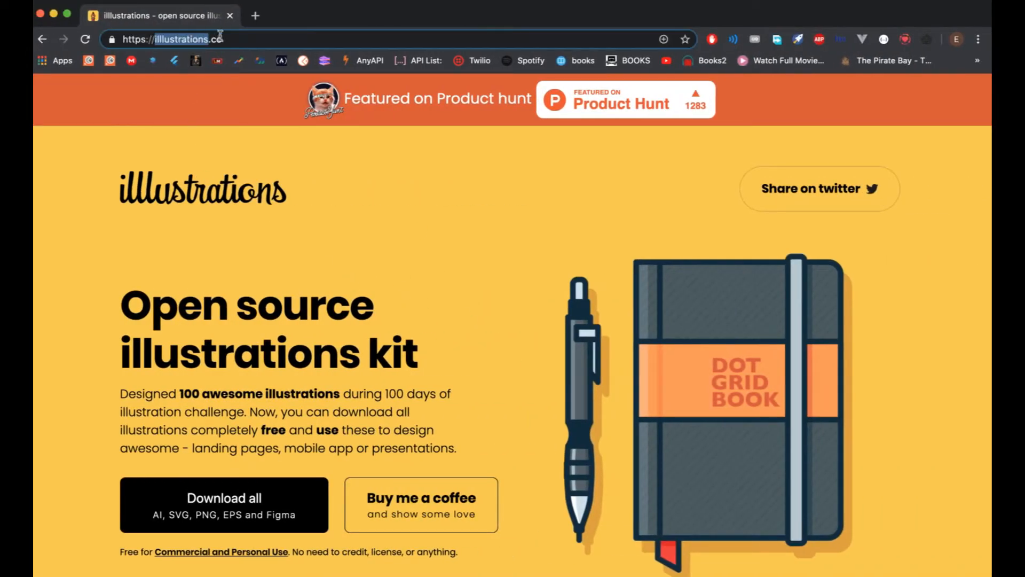
{"action": "left_click", "coordinate": [319, 227]}
{"action": "scroll", "coordinate": [319, 229], "scroll_direction": "down", "scroll_amount": 4}
{"action": "scroll", "coordinate": [319, 228], "scroll_direction": "down", "scroll_amount": 15}
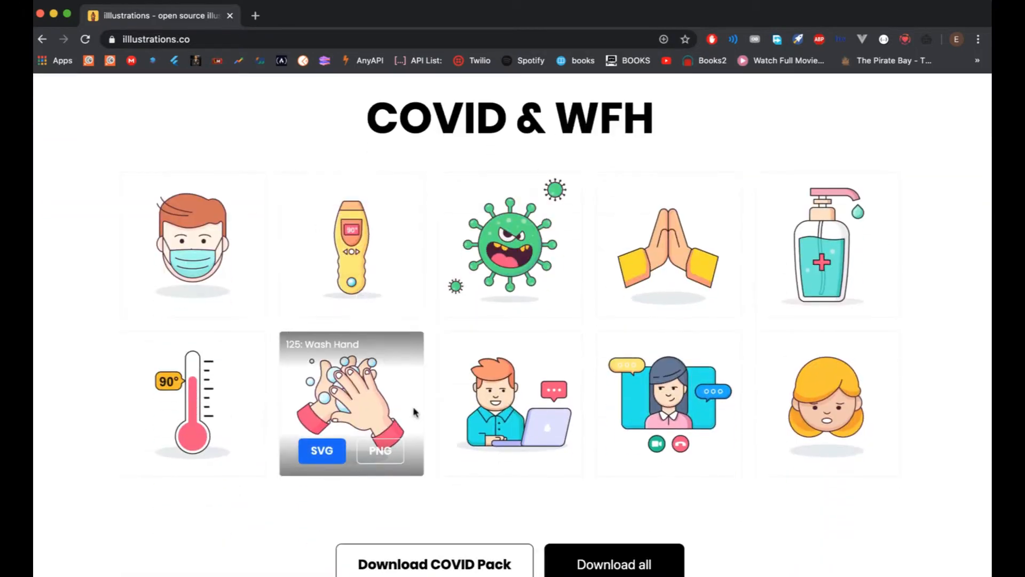
{"action": "scroll", "coordinate": [518, 508], "scroll_direction": "down", "scroll_amount": 20}
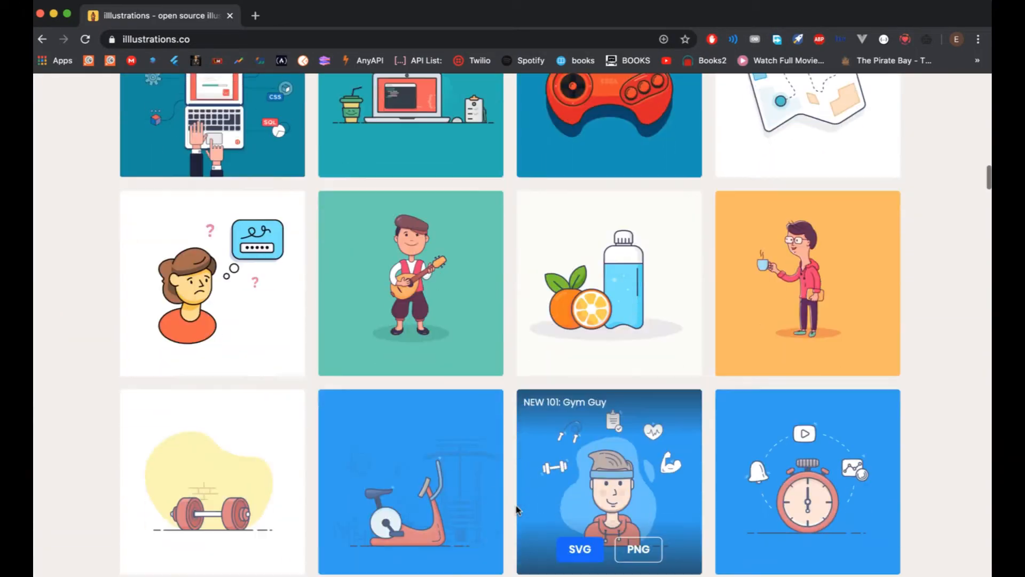
{"action": "scroll", "coordinate": [518, 510], "scroll_direction": "down", "scroll_amount": 10}
{"action": "scroll", "coordinate": [522, 476], "scroll_direction": "up", "scroll_amount": 15}
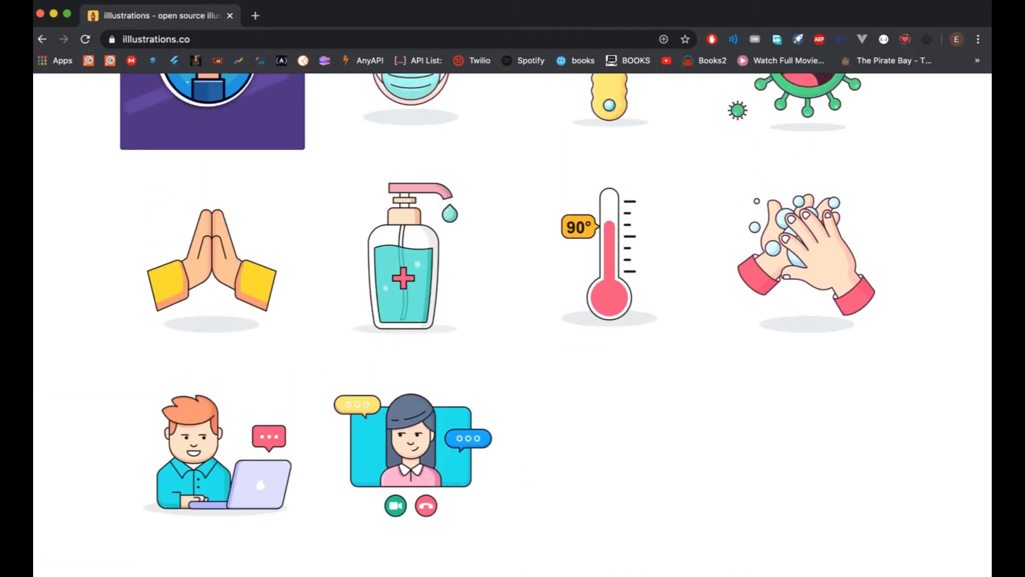
- Examine the popular illustration vectors on the freepik.com/free-vectors/illustrations page
{"action": "left_click_drag", "start_coordinate": [788, 216], "coordinate": [298, 29]}
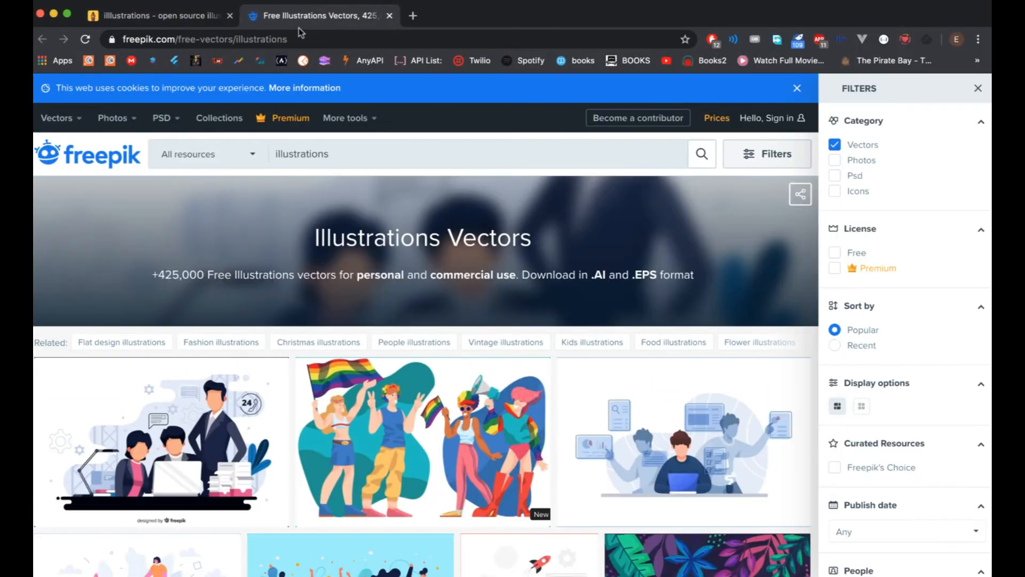
{"action": "left_click", "coordinate": [265, 34]}
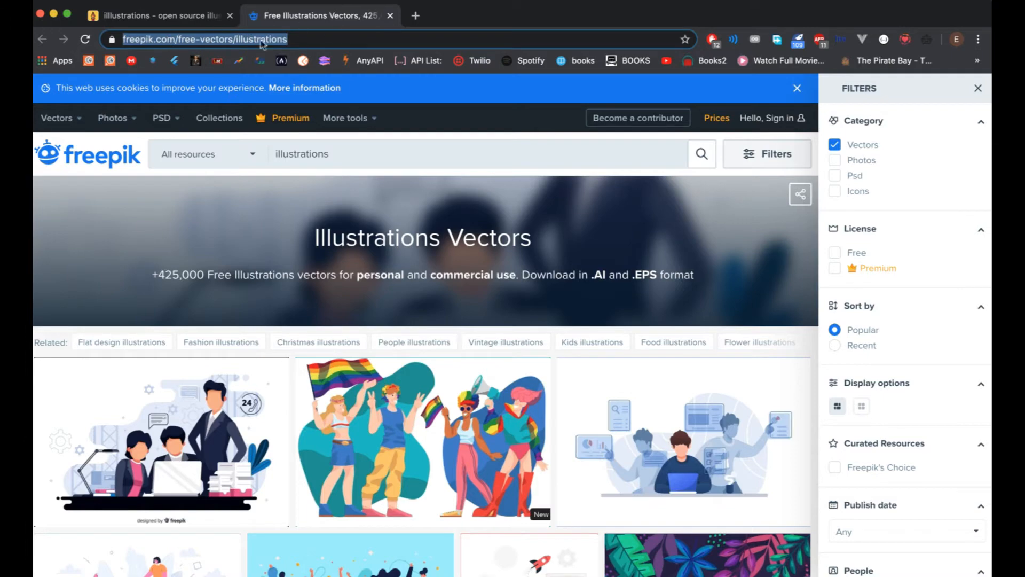
{"action": "scroll", "coordinate": [351, 384], "scroll_direction": "down", "scroll_amount": 4}
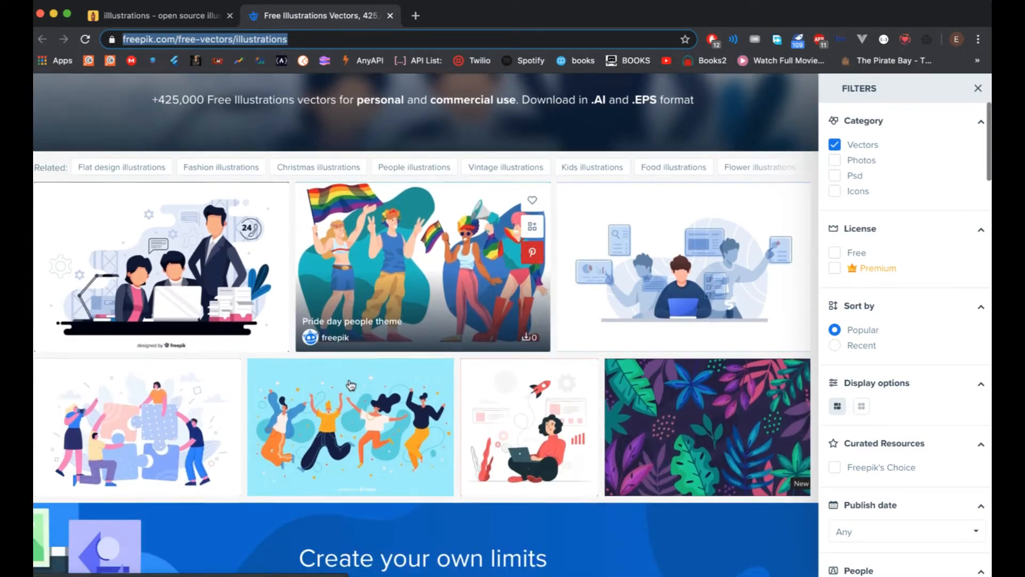
{"action": "scroll", "coordinate": [350, 384], "scroll_direction": "down", "scroll_amount": 2}
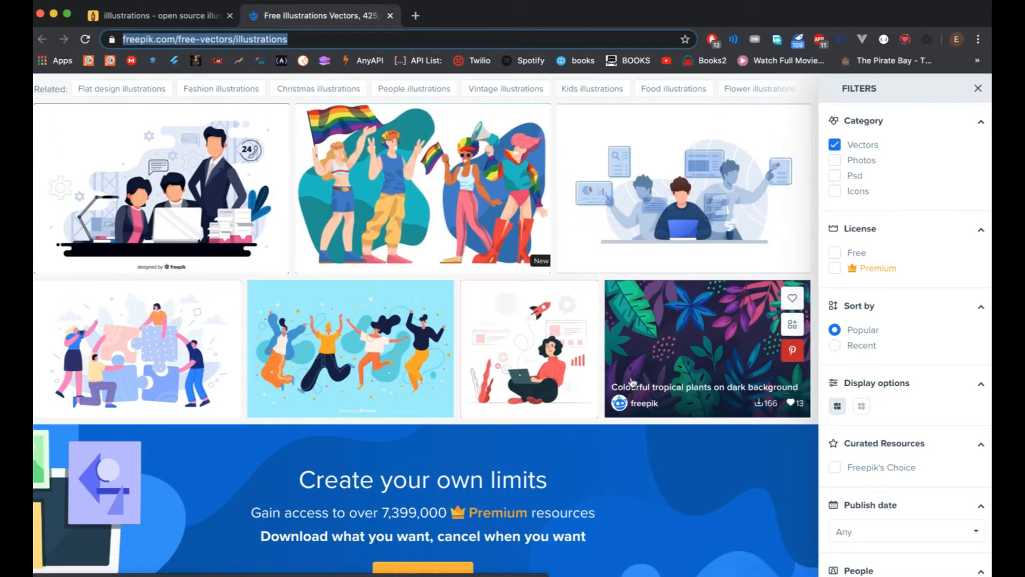
{"action": "scroll", "coordinate": [632, 382], "scroll_direction": "down", "scroll_amount": 3}
{"action": "scroll", "coordinate": [632, 383], "scroll_direction": "up", "scroll_amount": 8}
- Search Freepik for "illustrations restaurant" and look through the vector results
{"action": "left_click", "coordinate": [420, 160]}
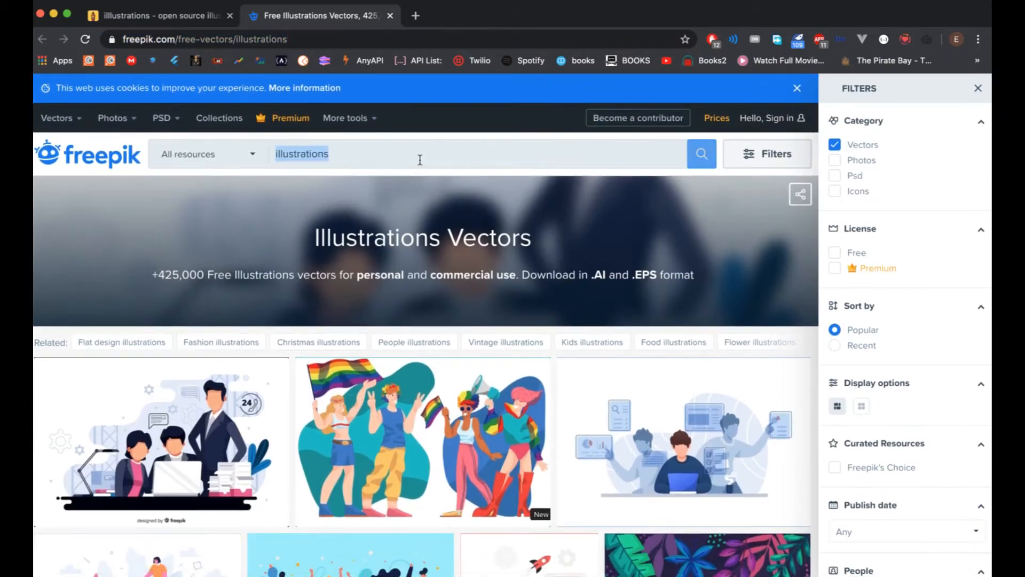
{"action": "left_click", "coordinate": [427, 156]}
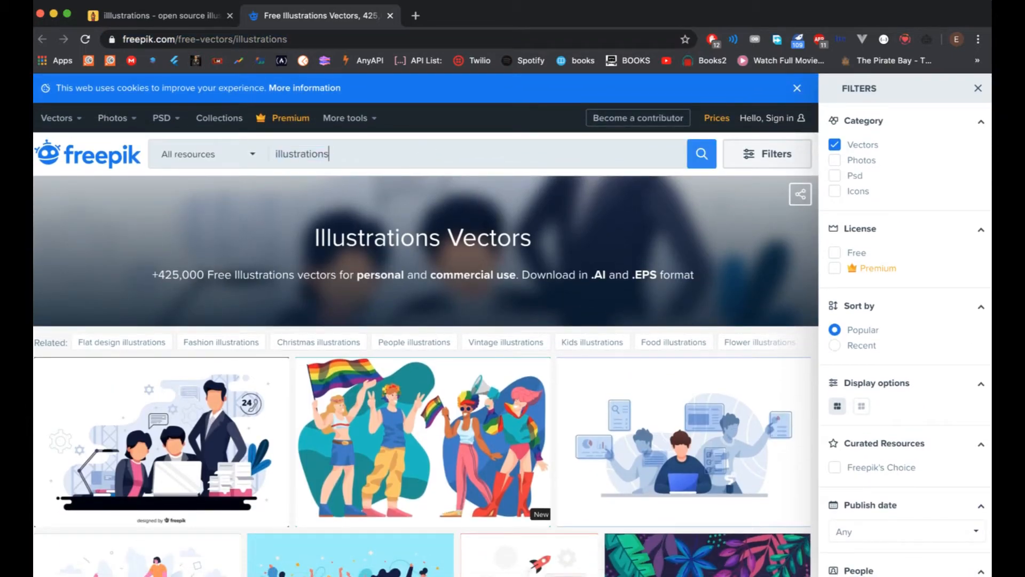
{"action": "type", "text": "restaurant"}
{"action": "key", "text": "Return"}
{"action": "left_click", "coordinate": [41, 8]}
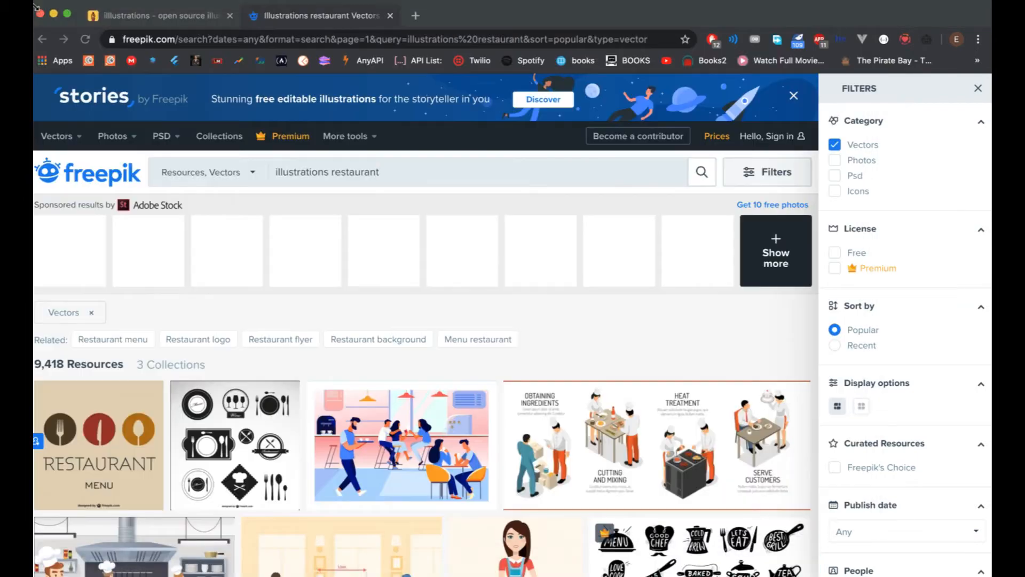
{"action": "scroll", "coordinate": [385, 321], "scroll_direction": "down", "scroll_amount": 3}
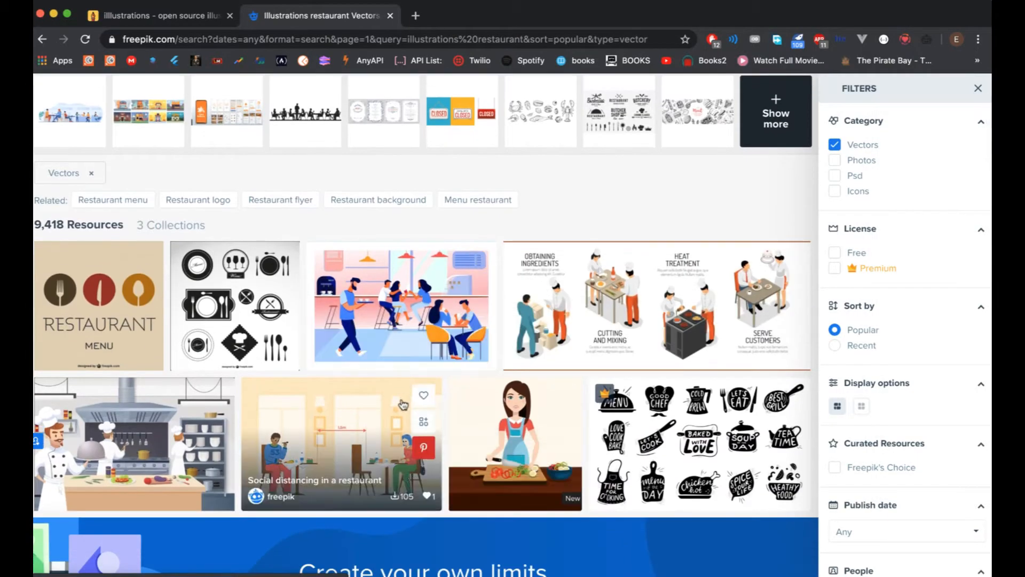
{"action": "scroll", "coordinate": [412, 450], "scroll_direction": "down", "scroll_amount": 6}
{"action": "scroll", "coordinate": [413, 450], "scroll_direction": "down", "scroll_amount": 10}
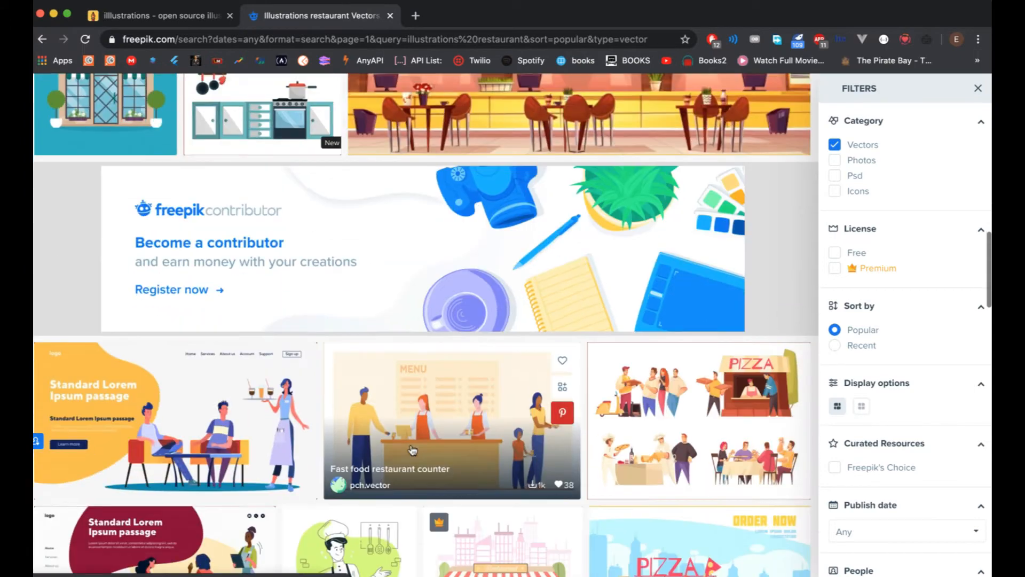
{"action": "scroll", "coordinate": [616, 445], "scroll_direction": "down", "scroll_amount": 3}
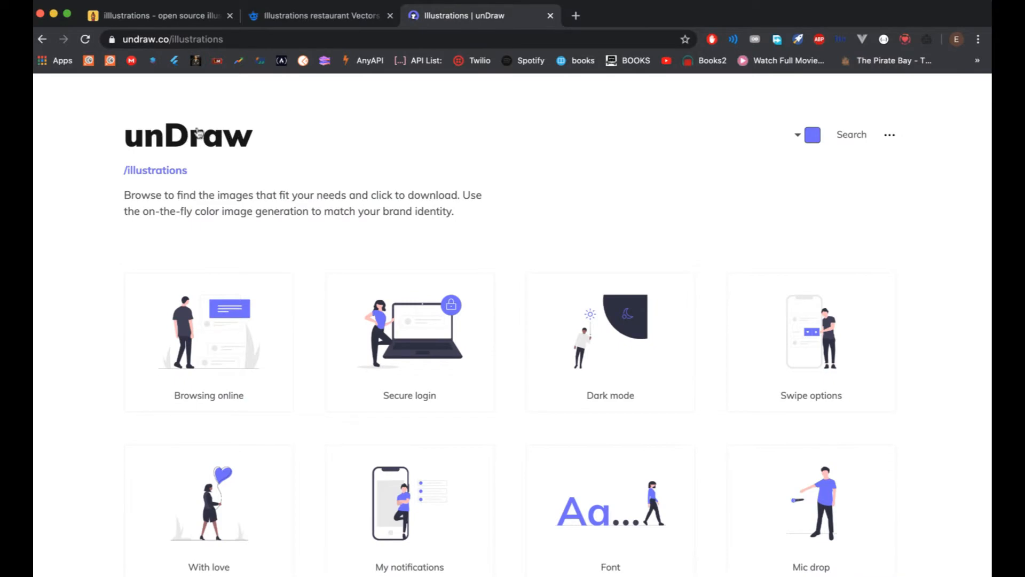
- Look through the illustrations on undraw.co/illustrations for images suited to the onboarding screens
{"action": "double_click", "coordinate": [166, 42]}
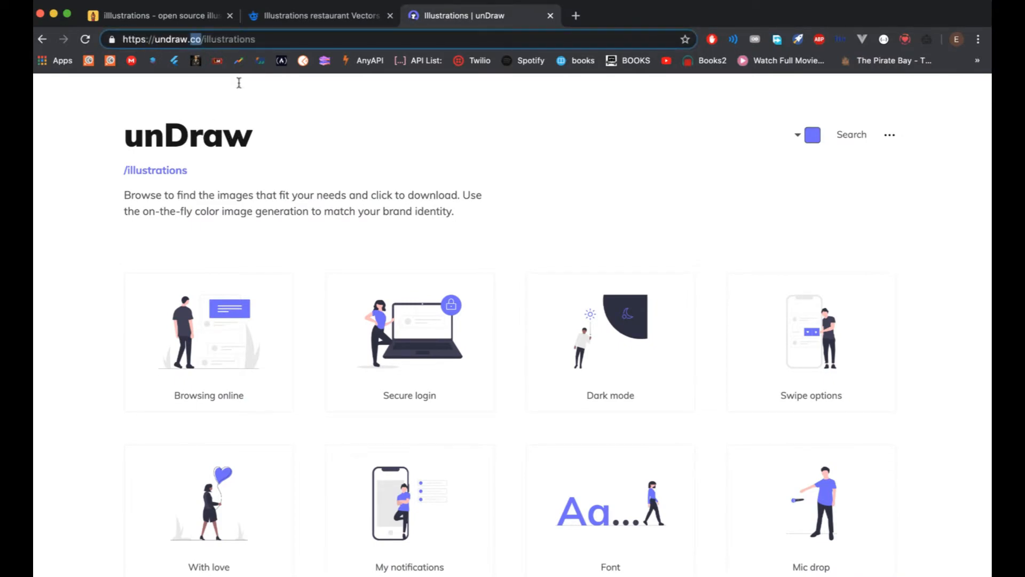
{"action": "scroll", "coordinate": [292, 316], "scroll_direction": "down", "scroll_amount": 10}
{"action": "scroll", "coordinate": [293, 316], "scroll_direction": "down", "scroll_amount": 15}
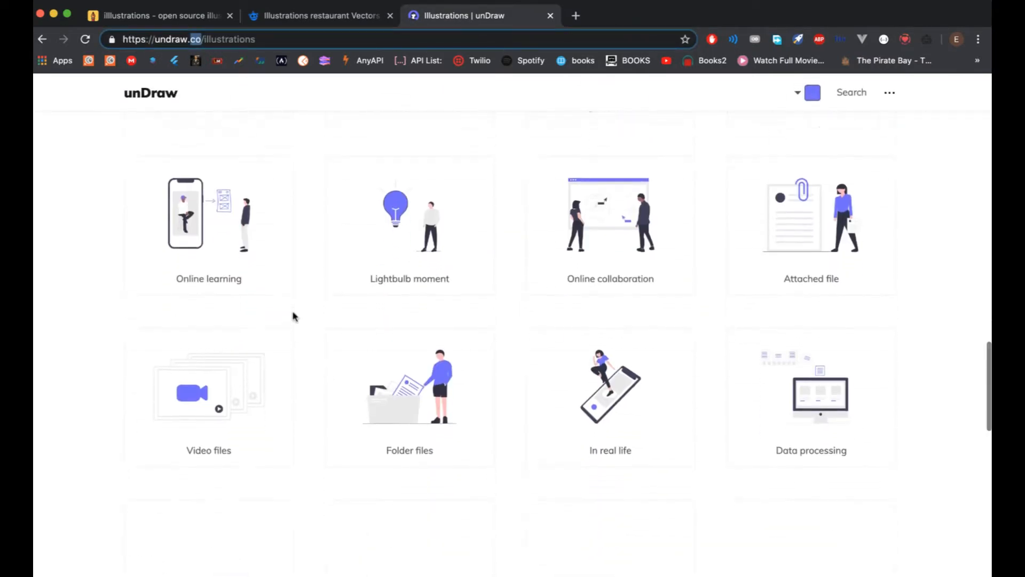
{"action": "scroll", "coordinate": [293, 316], "scroll_direction": "up", "scroll_amount": 3}
{"action": "scroll", "coordinate": [293, 316], "scroll_direction": "down", "scroll_amount": 15}
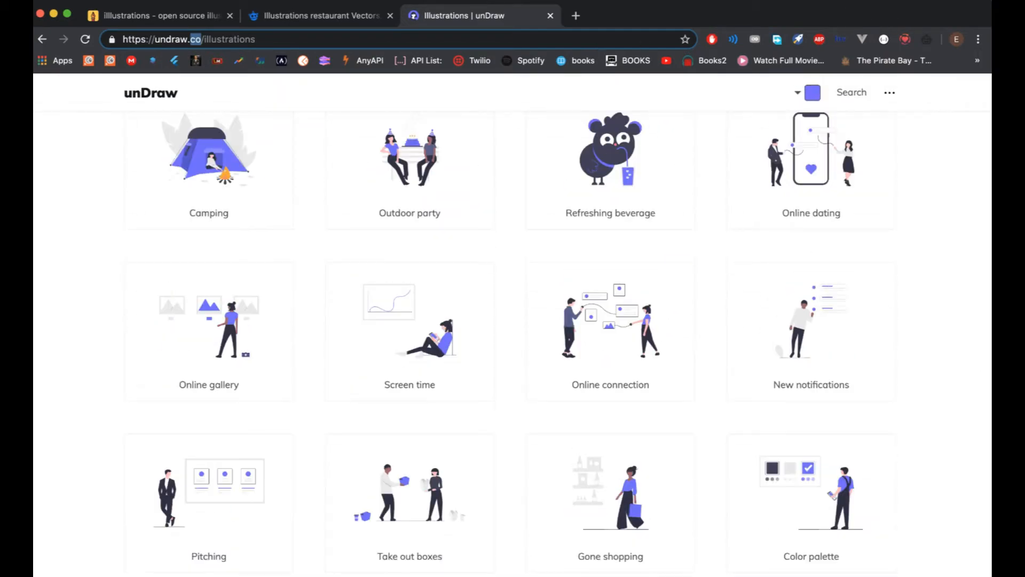
- Switch to Adobe XD and fill the artboard-sized rectangle on onBoardSreen_selectRestaurant with the palette's second teal swatch
{"action": "key", "text": "super+Tab"}
{"action": "scroll", "coordinate": [712, 357], "scroll_direction": "left", "scroll_amount": 3}
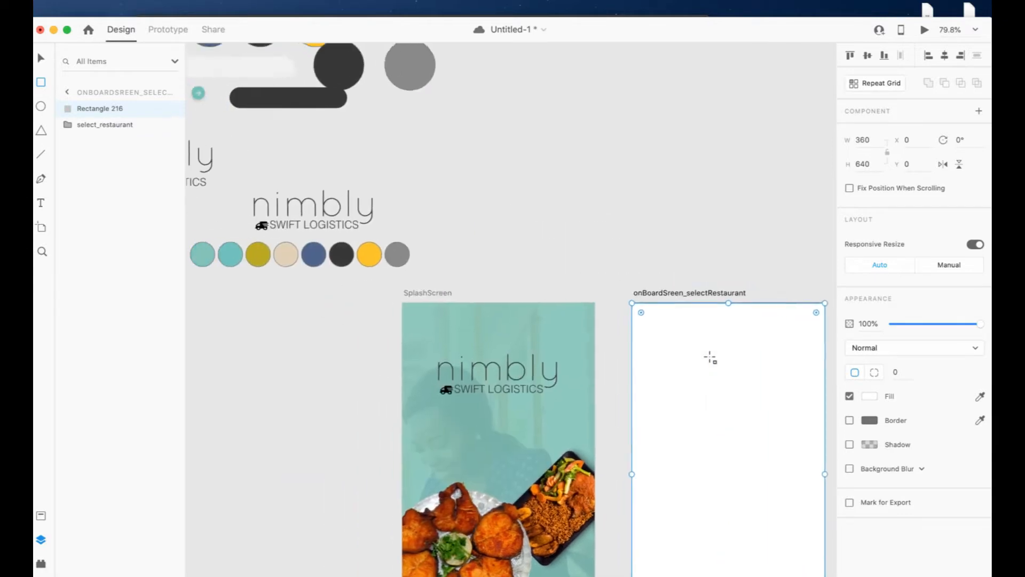
{"action": "left_click", "coordinate": [41, 58]}
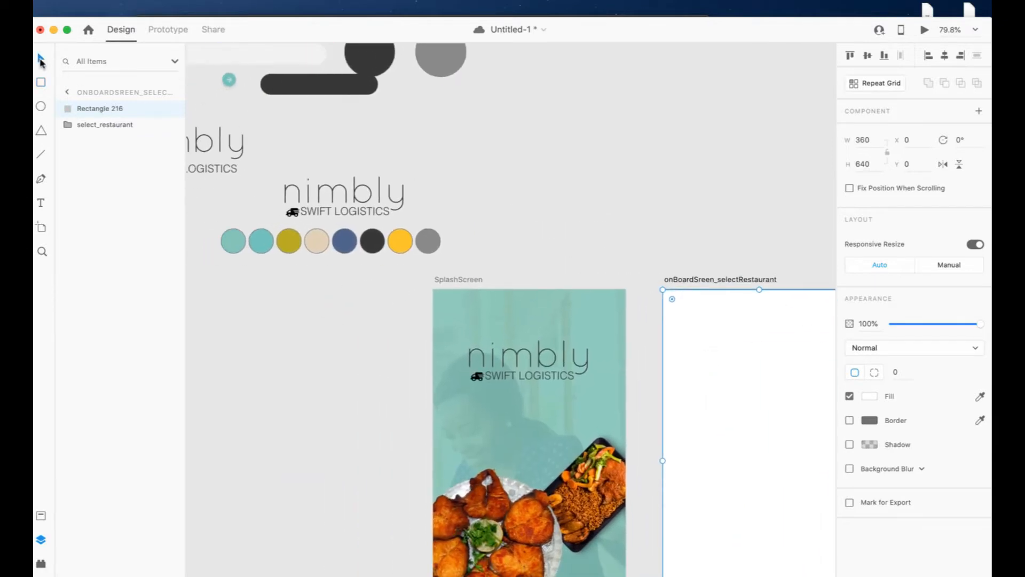
{"action": "left_click", "coordinate": [980, 396]}
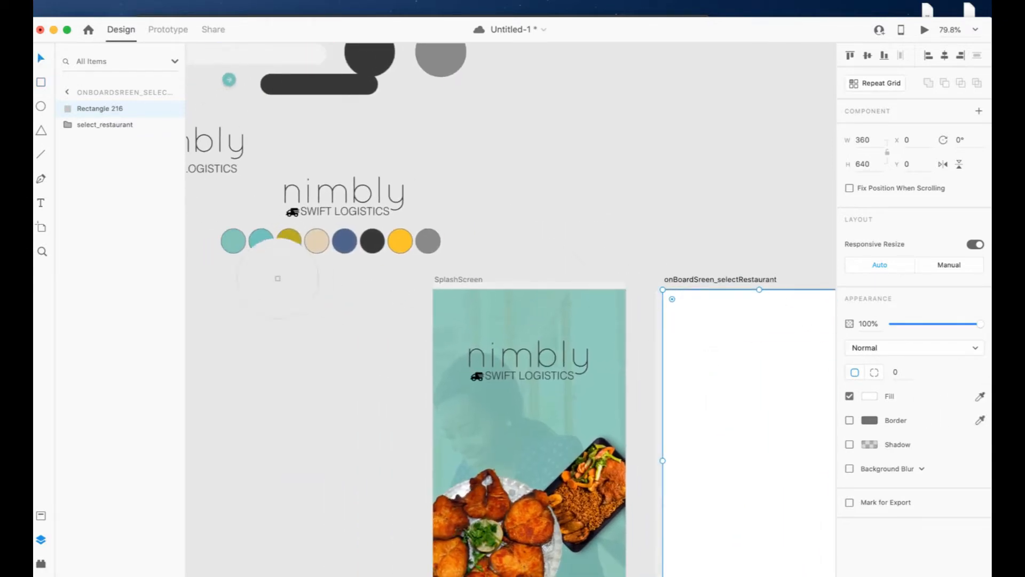
{"action": "left_click", "coordinate": [254, 246]}
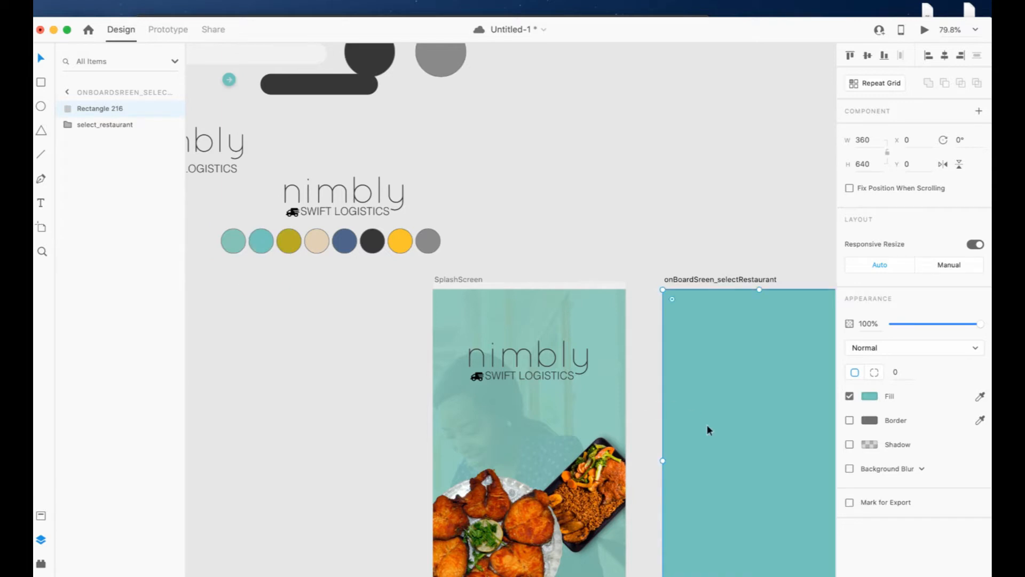
- Lighten the onboarding rectangle's teal fill to a very pale, near-white mint
{"action": "scroll", "coordinate": [706, 424], "scroll_direction": "right", "scroll_amount": 5}
{"action": "scroll", "coordinate": [707, 424], "scroll_direction": "down", "scroll_amount": 3}
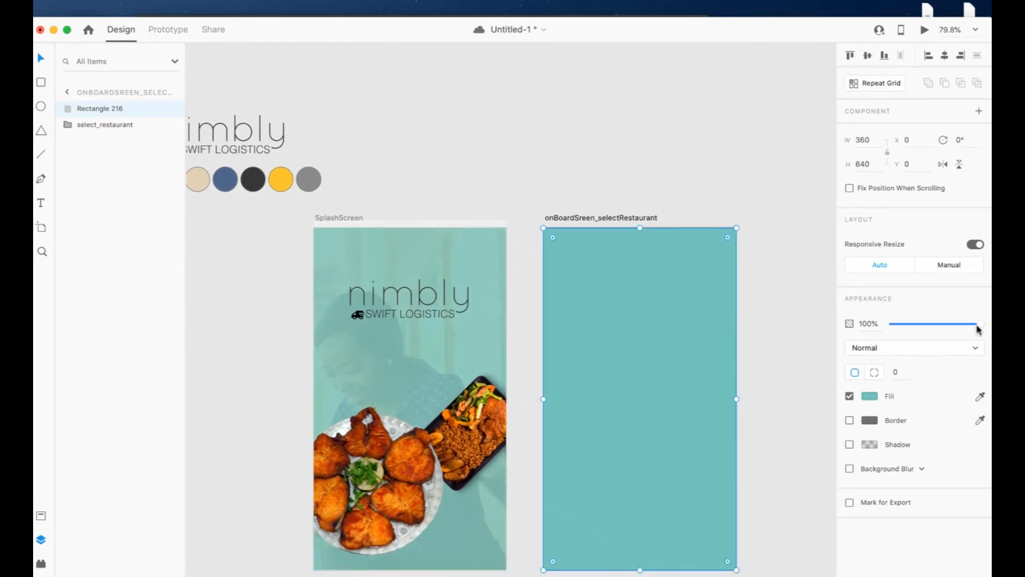
{"action": "left_click", "coordinate": [870, 396]}
{"action": "left_click", "coordinate": [726, 335]}
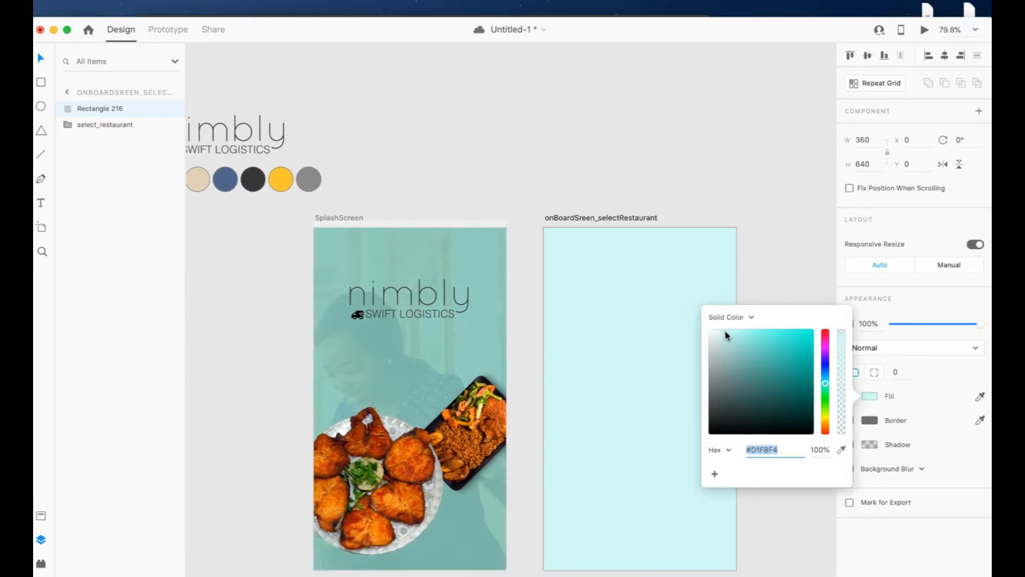
{"action": "left_click_drag", "start_coordinate": [726, 335], "coordinate": [716, 323]}
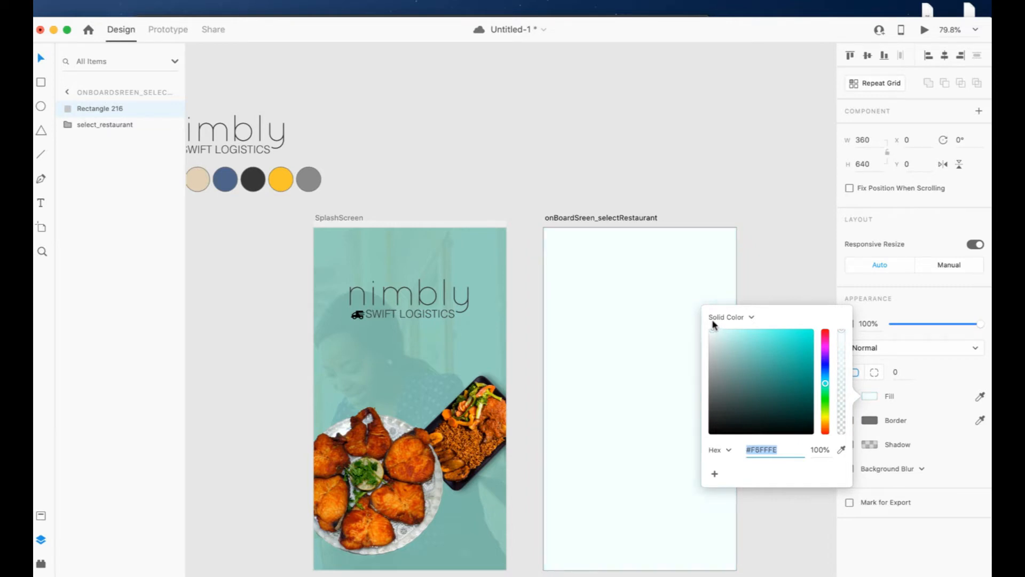
{"action": "left_click", "coordinate": [654, 305]}
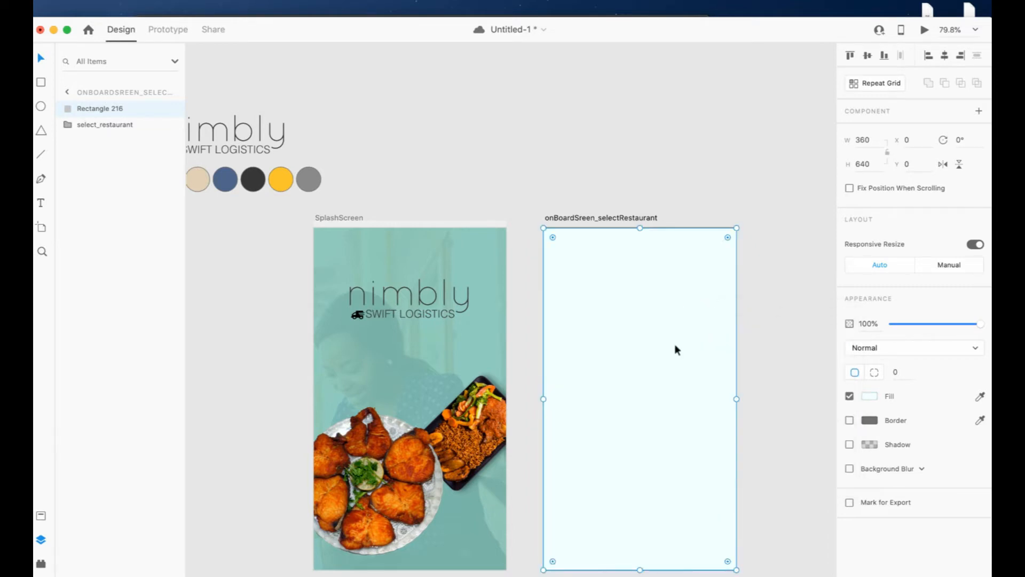
- Place the rectangle layer below the select_restaurant group and rename it bg
{"action": "left_click_drag", "start_coordinate": [78, 109], "coordinate": [99, 132]}
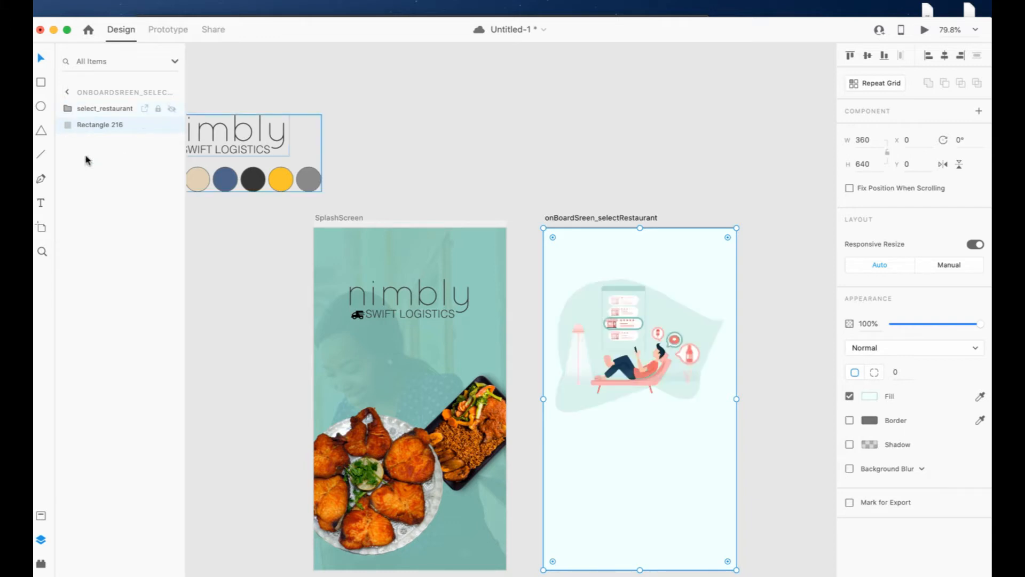
{"action": "double_click", "coordinate": [100, 126]}
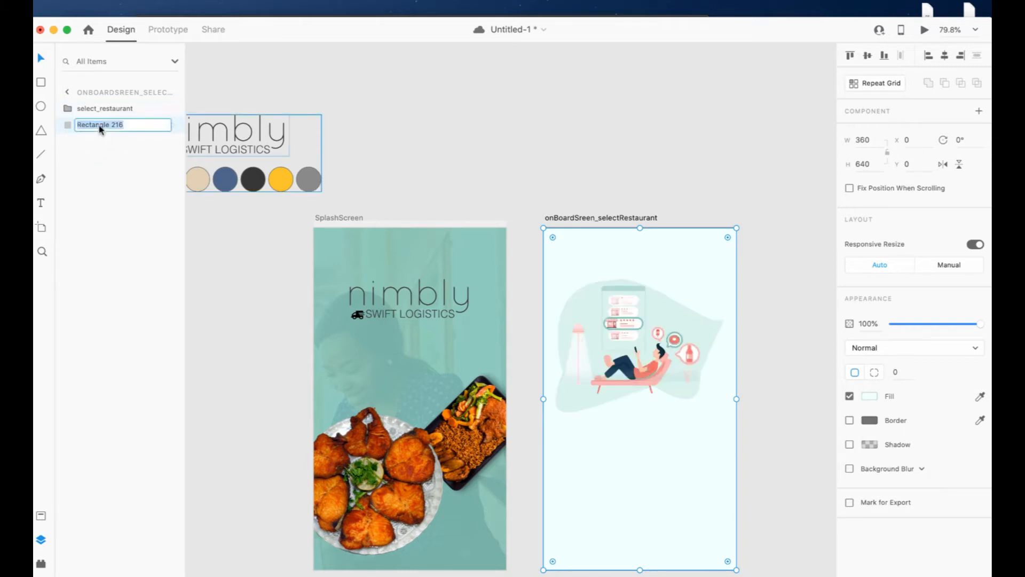
{"action": "type", "text": "bg"}
{"action": "key", "text": "Return"}
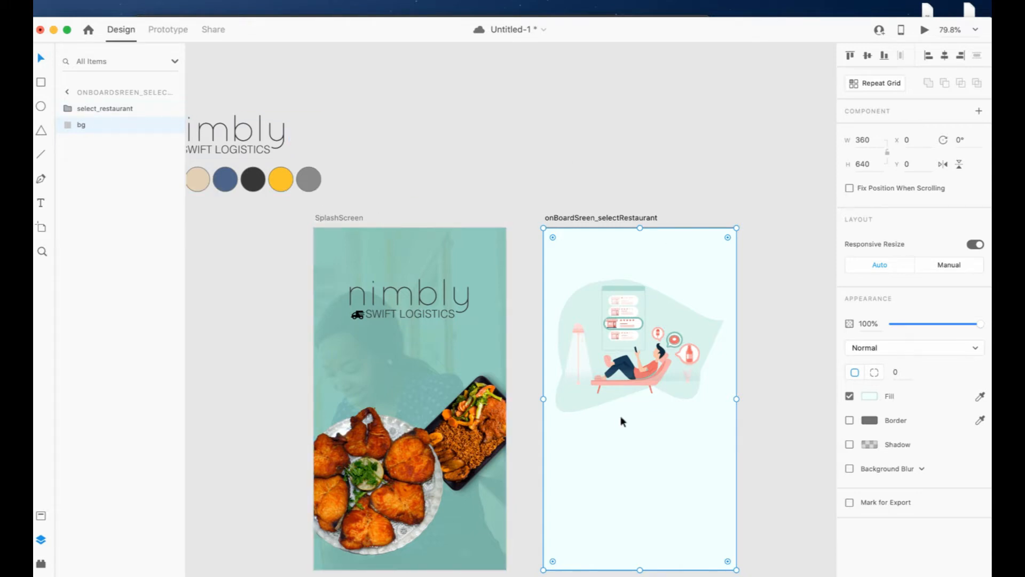
- Add the text "Select Restaurant" below the illustration and set its font size to 35
{"action": "left_click", "coordinate": [40, 202]}
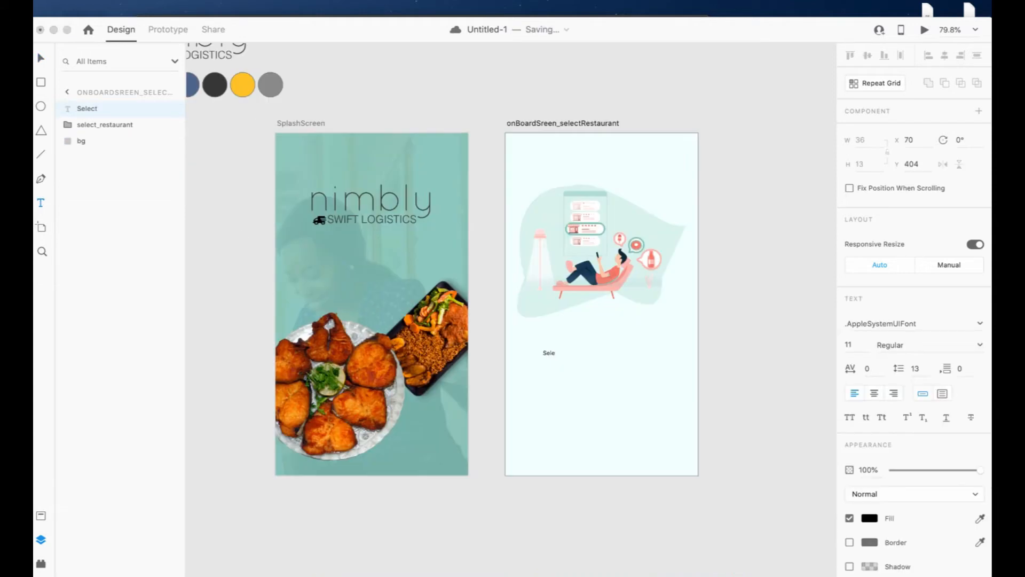
{"action": "type", "text": "ct Restaurant"}
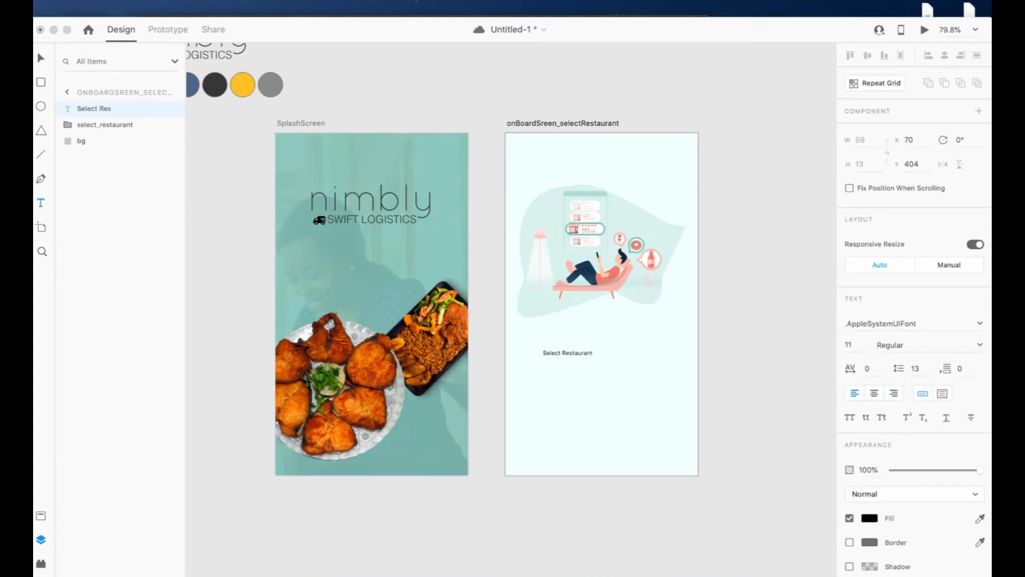
{"action": "key", "text": "super+a"}
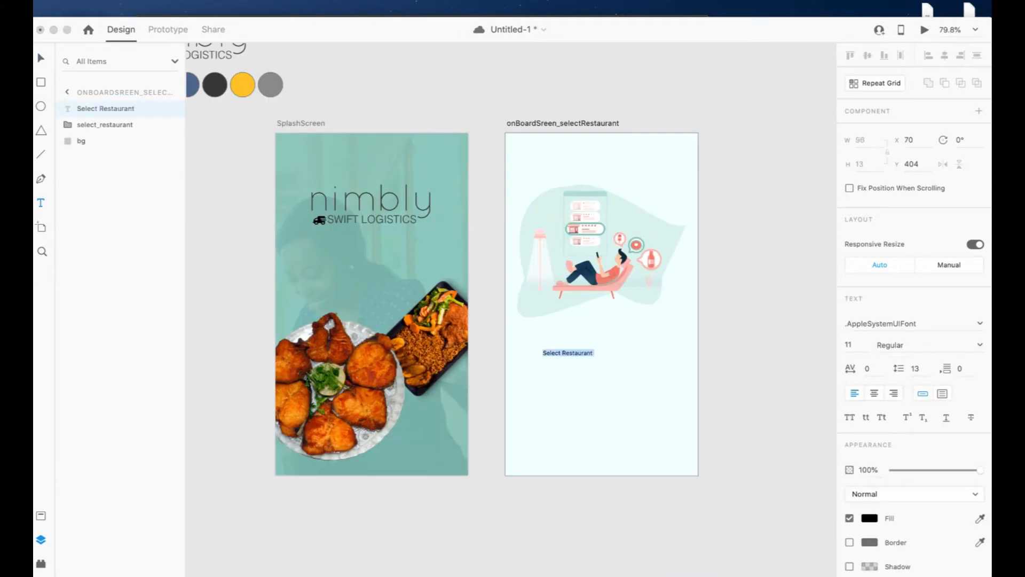
{"action": "left_click", "coordinate": [855, 344]}
{"action": "type", "text": "35"}
{"action": "key", "text": "Return"}
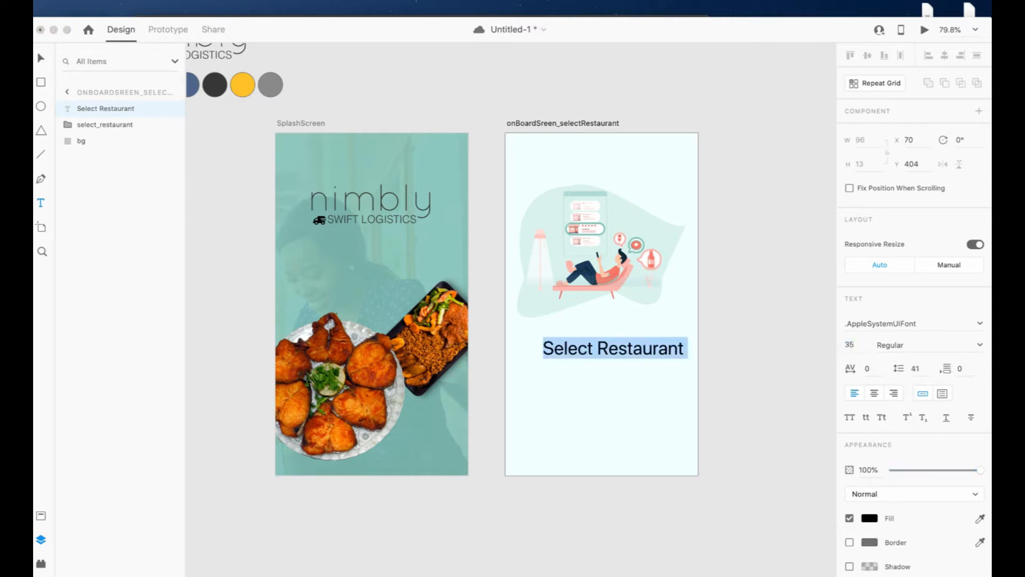
- Set the "Select Restaurant" heading to Quicksand Bold at font size 30
{"action": "left_click", "coordinate": [980, 324]}
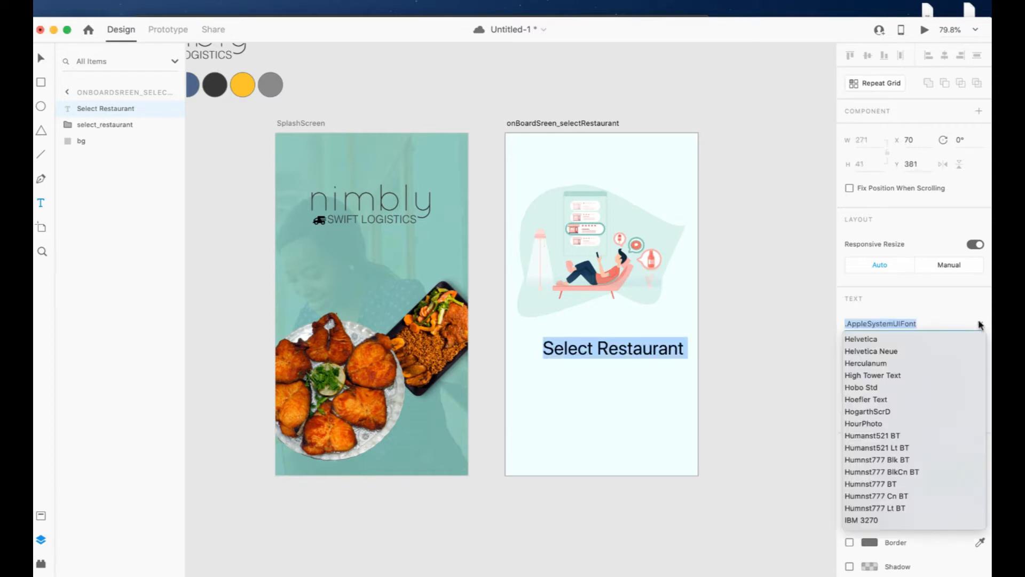
{"action": "type", "text": "Quicksand"}
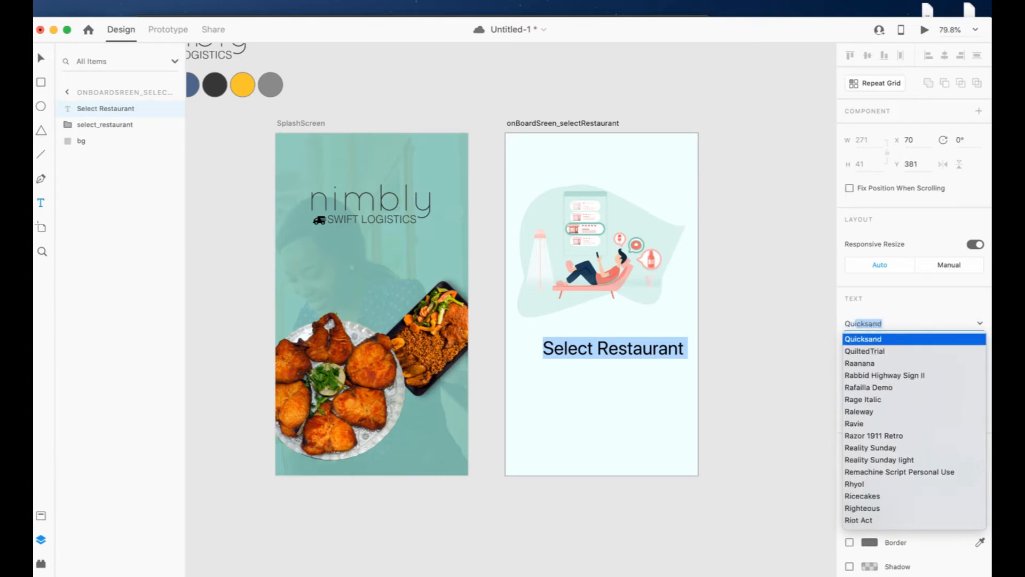
{"action": "key", "text": "Return"}
{"action": "left_click", "coordinate": [928, 346]}
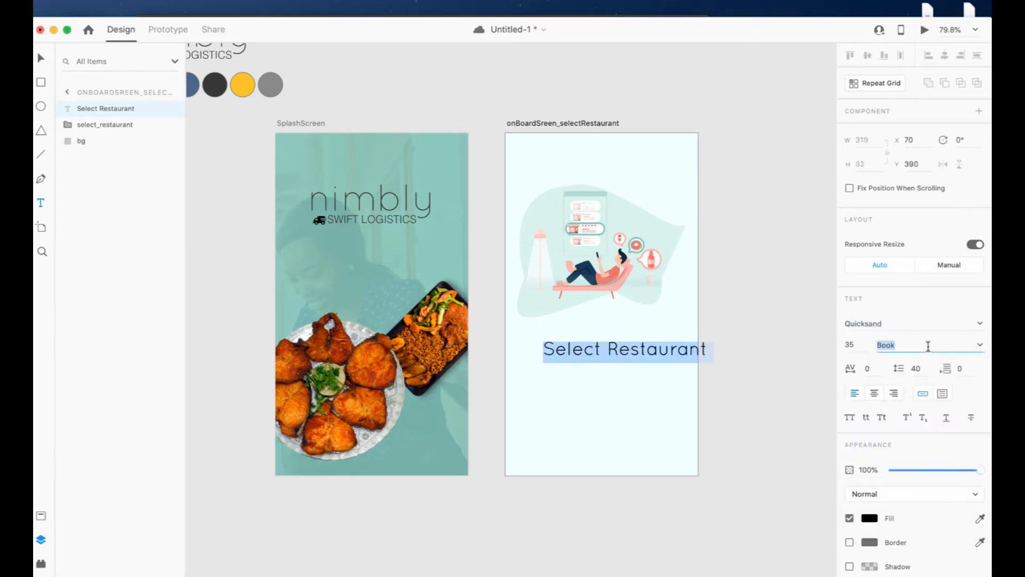
{"action": "left_click", "coordinate": [978, 346]}
{"action": "left_click", "coordinate": [892, 419]}
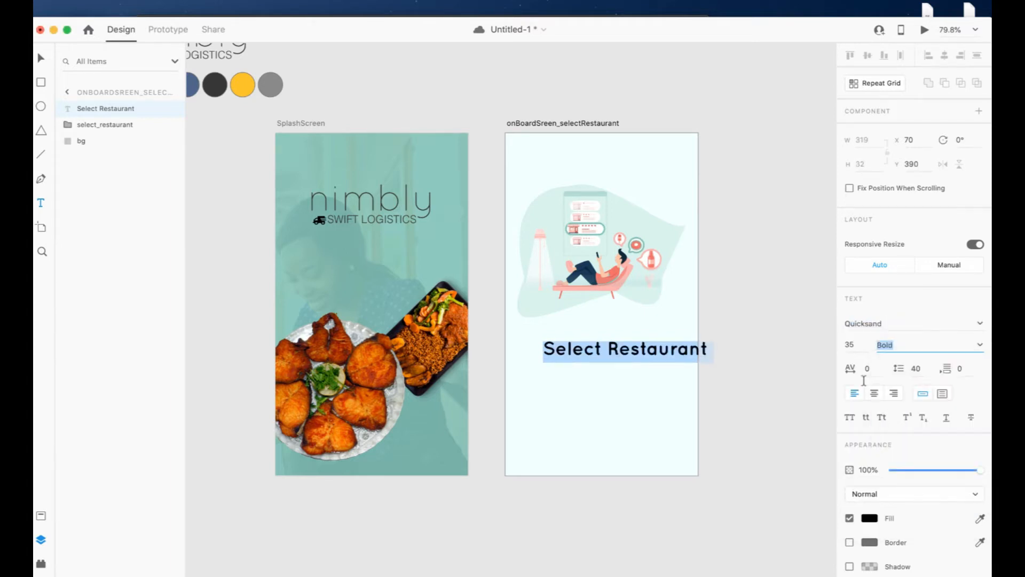
{"action": "left_click", "coordinate": [853, 343]}
{"action": "type", "text": "30"}
{"action": "key", "text": "Return"}
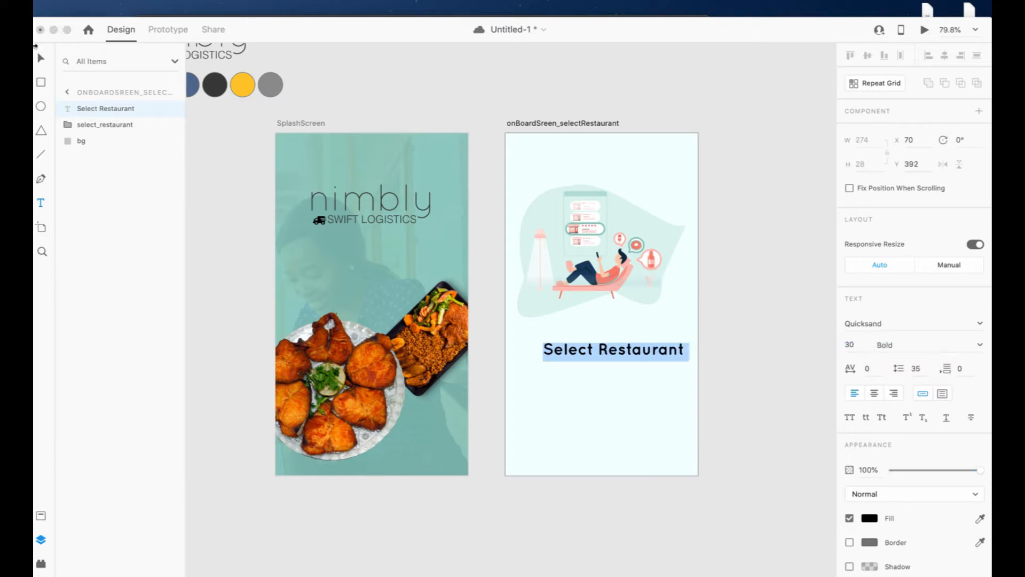
- Centre the heading under the illustration and paste the "Browse through our recommended restaurants" description just below it
{"action": "left_click", "coordinate": [41, 58]}
{"action": "mouse_move", "coordinate": [588, 351]}
{"action": "left_mouse_down"}
{"action": "mouse_move", "coordinate": [561, 351]}
{"action": "mouse_move", "coordinate": [574, 351]}
{"action": "left_mouse_up"}
{"action": "key", "text": "super+v"}
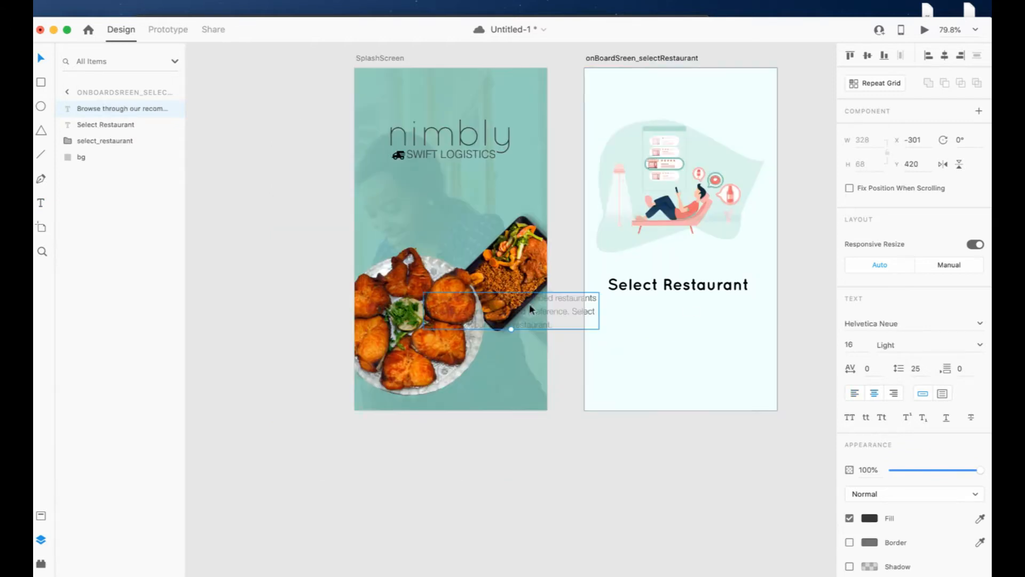
{"action": "left_click_drag", "start_coordinate": [531, 309], "coordinate": [720, 316]}
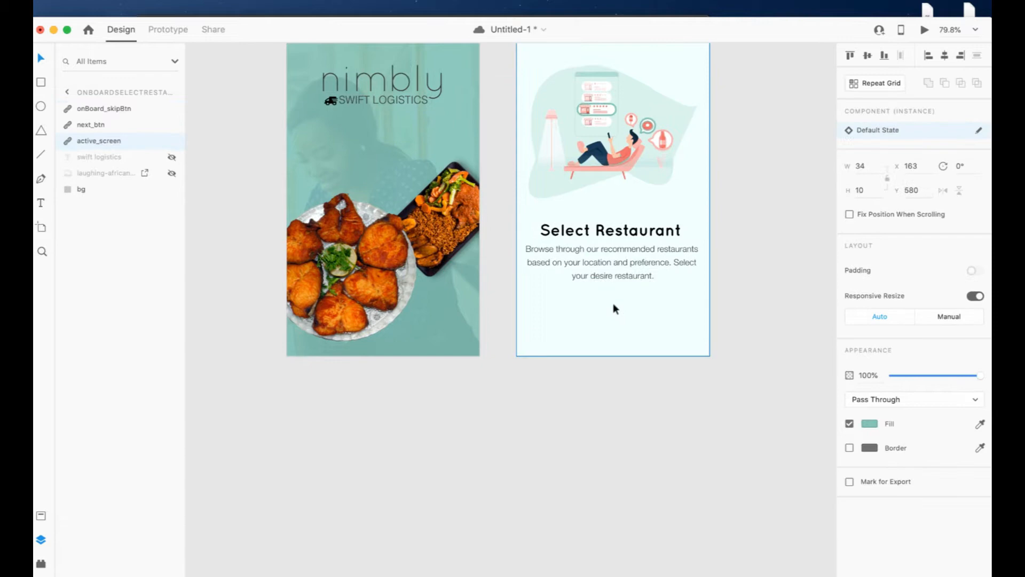
- Draw a small circle about 9 px across below the description, remove its border and set its width to 10
{"action": "scroll", "coordinate": [613, 303], "scroll_direction": "up", "scroll_amount": 10}
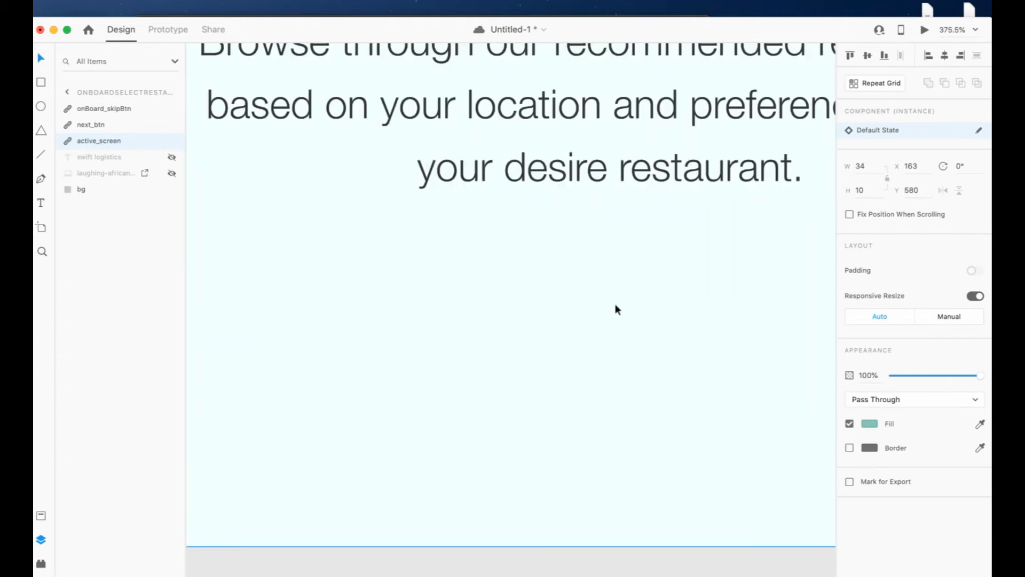
{"action": "key", "text": "e"}
{"action": "left_click_drag", "start_coordinate": [475, 346], "coordinate": [503, 373]}
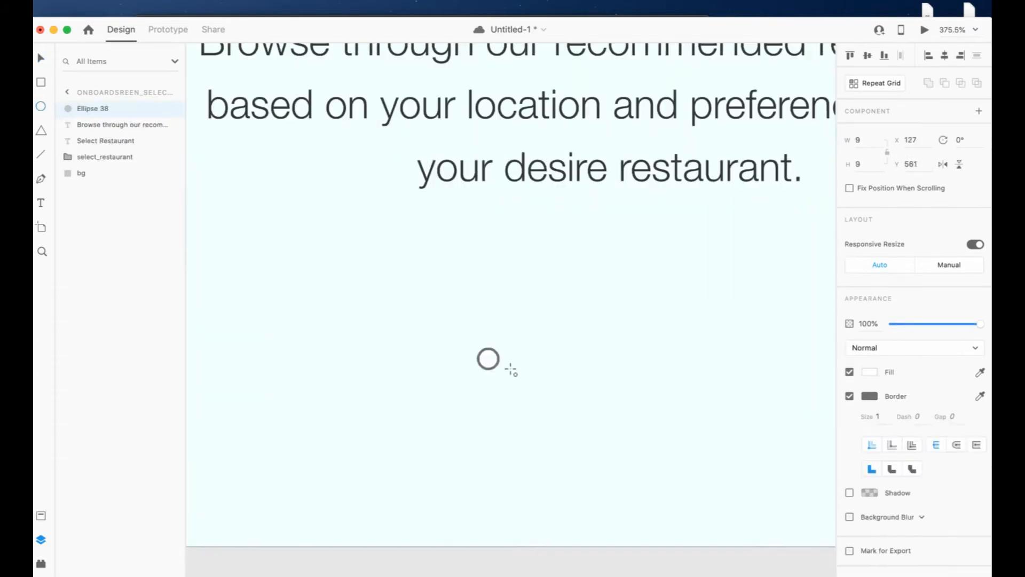
{"action": "left_click", "coordinate": [849, 395]}
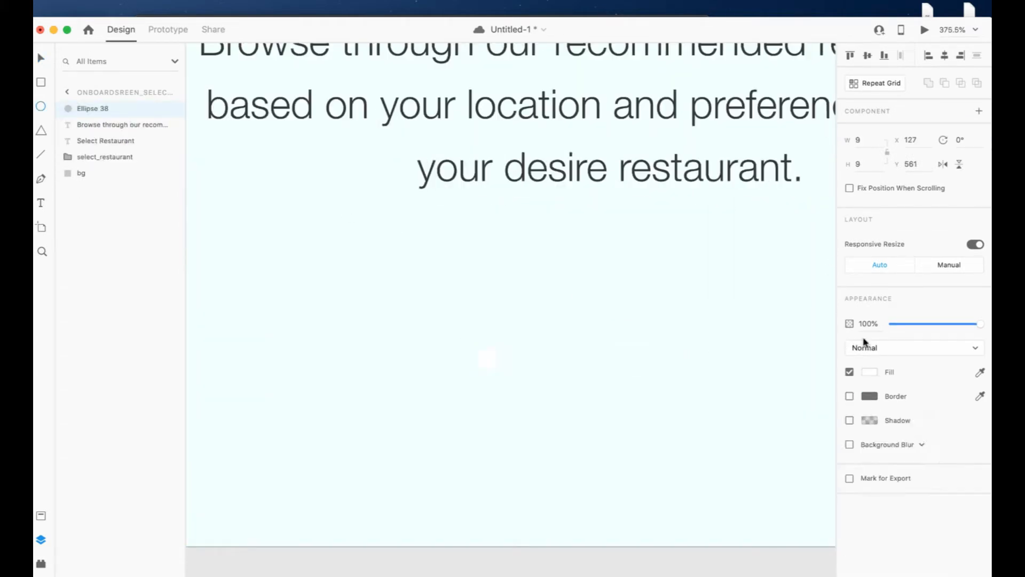
{"action": "type", "text": "10"}
{"action": "key", "text": "Return"}
- Fill the small circle with the teal asset colour #74C6BD and set its height to 10
{"action": "left_click", "coordinate": [41, 516]}
{"action": "left_click", "coordinate": [980, 373]}
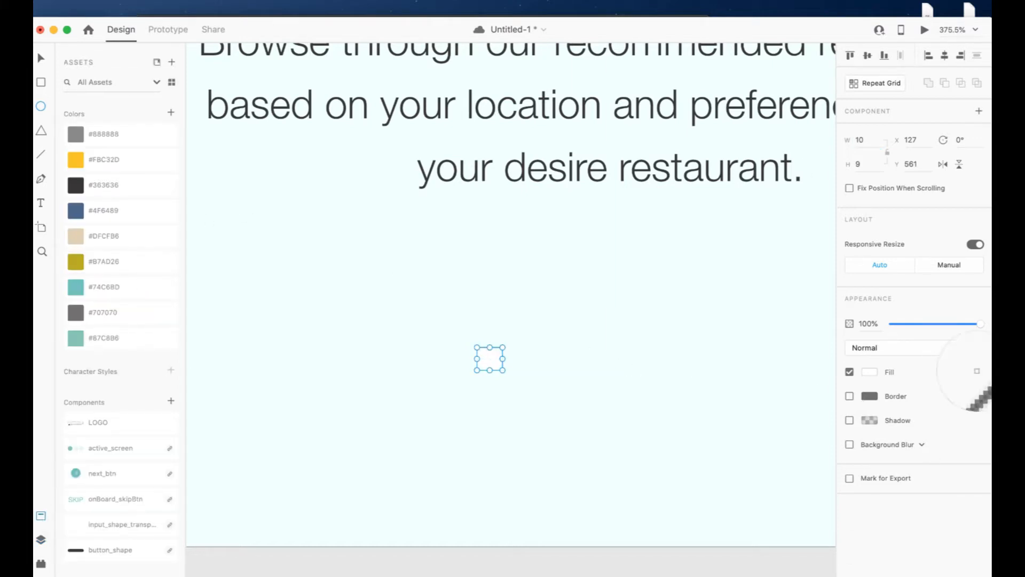
{"action": "left_click", "coordinate": [92, 287]}
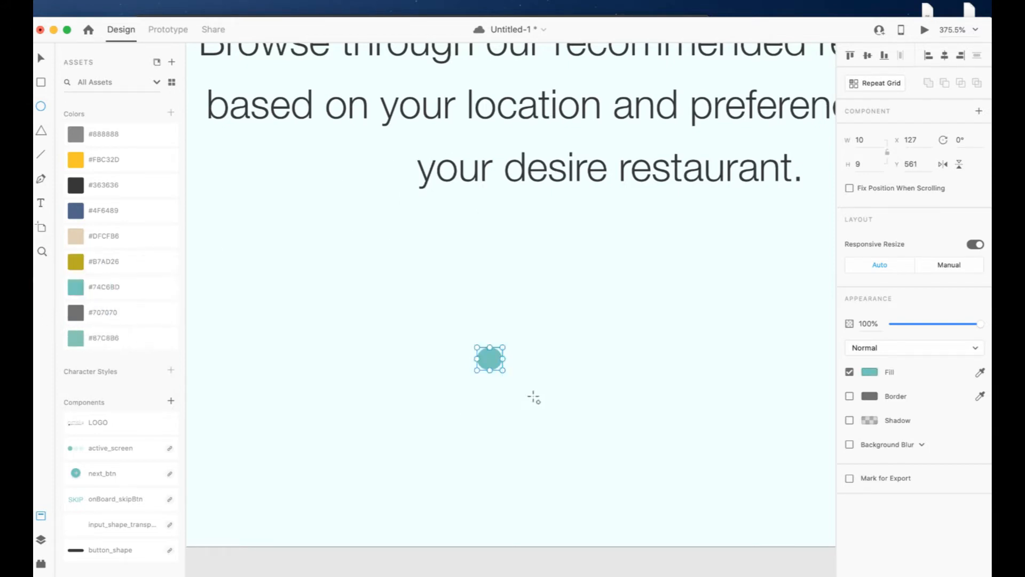
{"action": "left_click", "coordinate": [867, 164]}
{"action": "type", "text": "10"}
{"action": "key", "text": "Tab"}
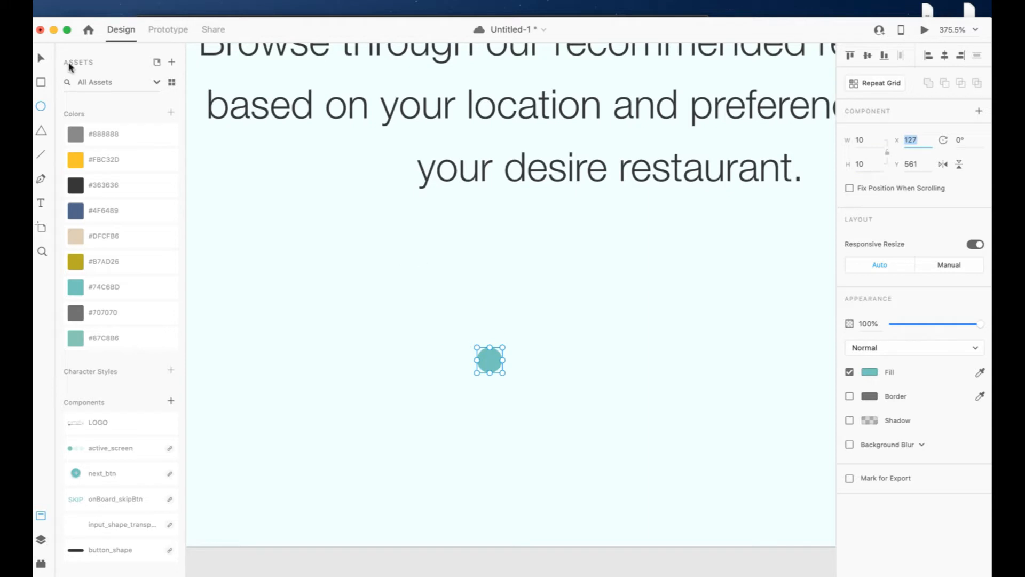
- Duplicate the teal dot into a row of three and lighten the fill of the second and third dots
{"action": "left_click", "coordinate": [494, 355]}
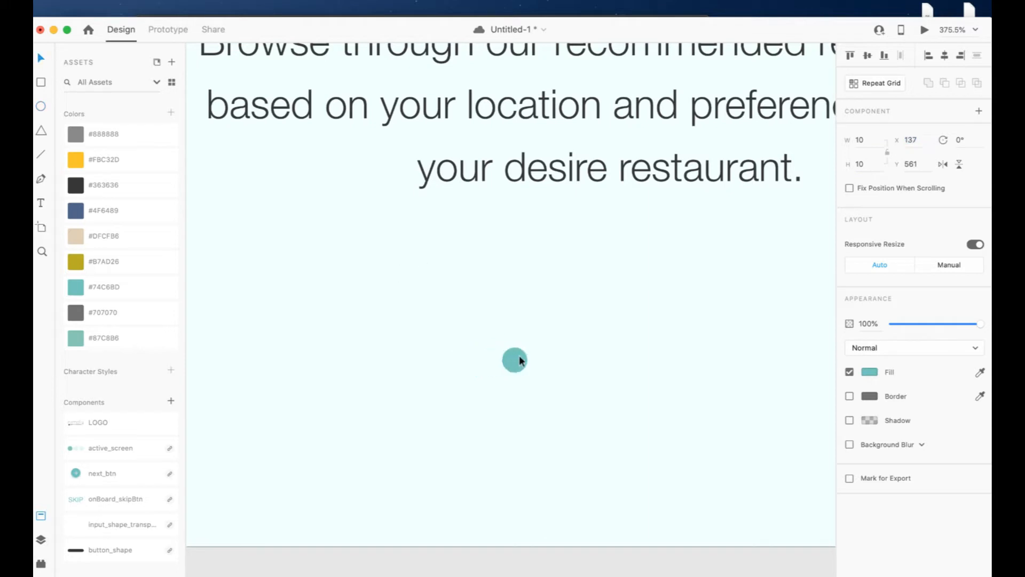
{"action": "left_click_drag", "start_coordinate": [519, 355], "coordinate": [561, 363], "text": "alt"}
{"action": "left_click", "coordinate": [526, 362], "text": "shift"}
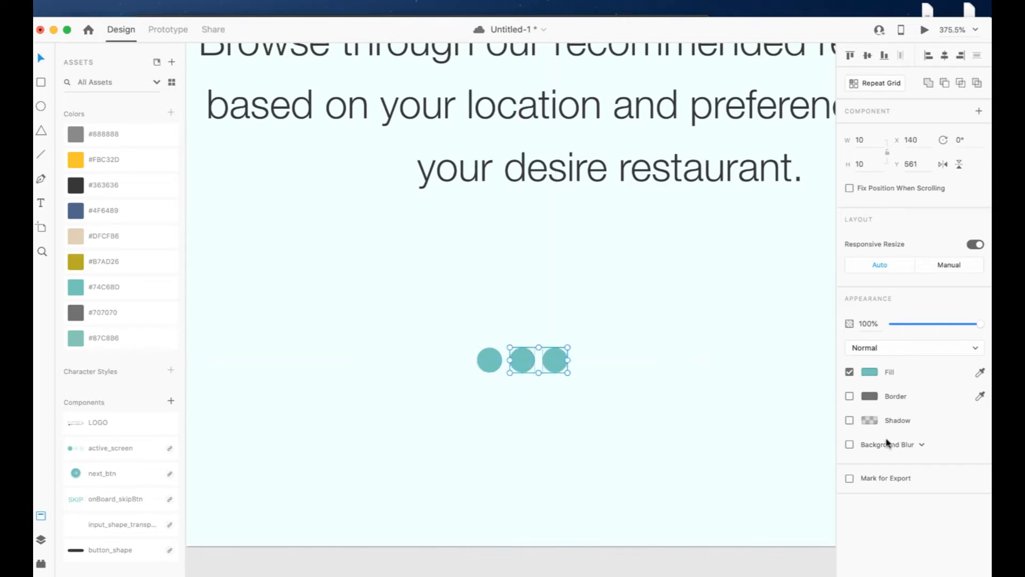
{"action": "left_click", "coordinate": [869, 372]}
{"action": "left_click_drag", "start_coordinate": [842, 382], "coordinate": [843, 385]}
{"action": "left_click", "coordinate": [598, 367]}
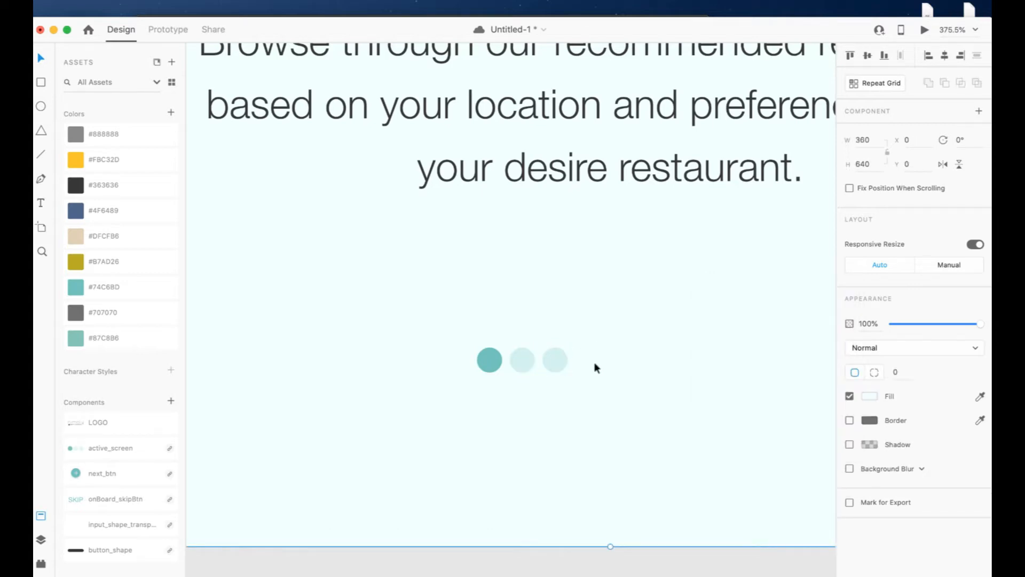
- Group the three indicator dots and rename the group active_screen
{"action": "left_click_drag", "start_coordinate": [477, 345], "coordinate": [549, 362]}
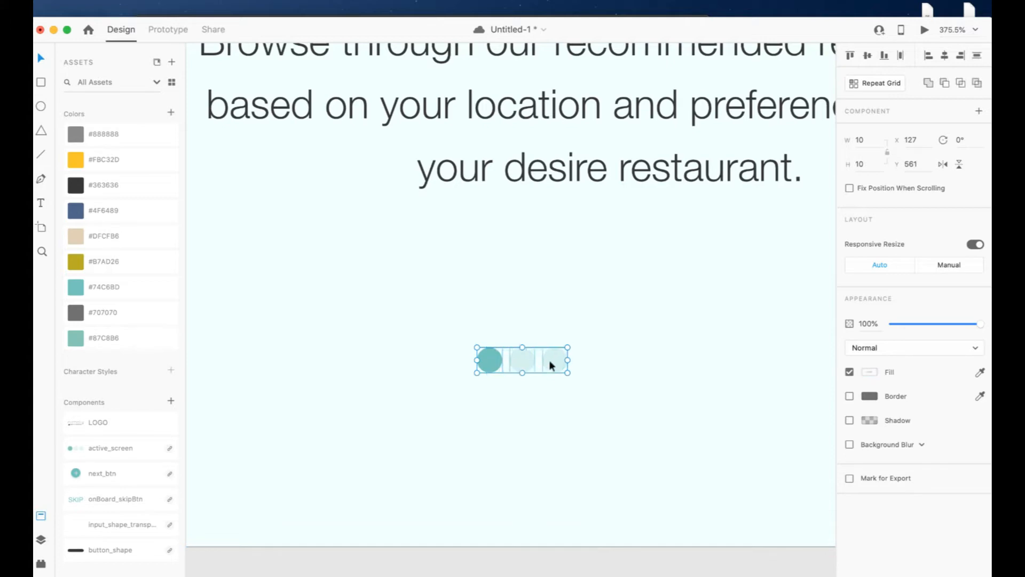
{"action": "key", "text": "super+g"}
{"action": "key", "text": "super+y"}
{"action": "double_click", "coordinate": [92, 108]}
{"action": "type", "text": "act"}
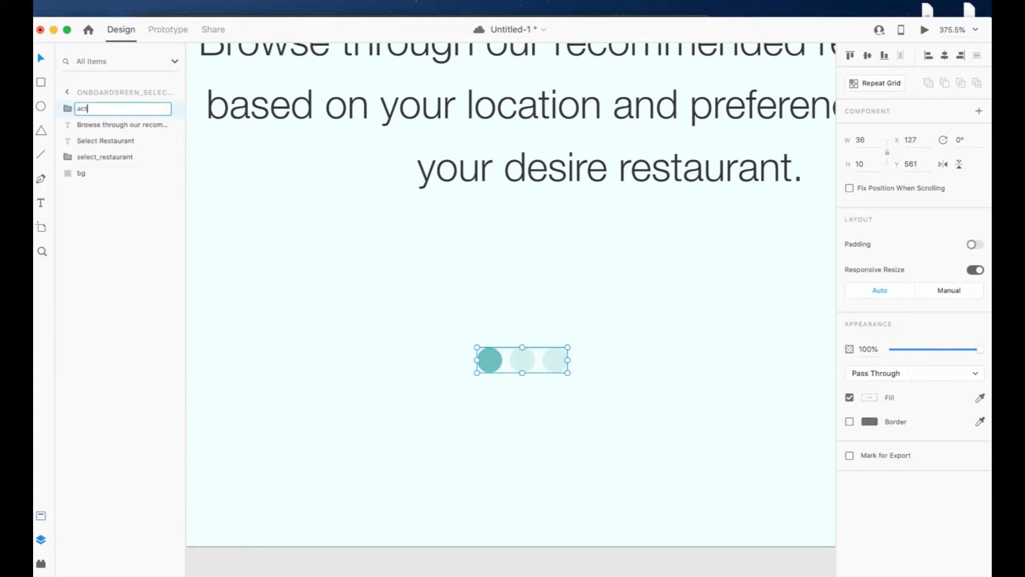
{"action": "type", "text": "ive_screen"}
{"action": "key", "text": "Return"}
- Move the active_screen group onto the pasteboard above the grey palette swatch and make it a component
{"action": "scroll", "coordinate": [532, 365], "scroll_direction": "down", "scroll_amount": 10}
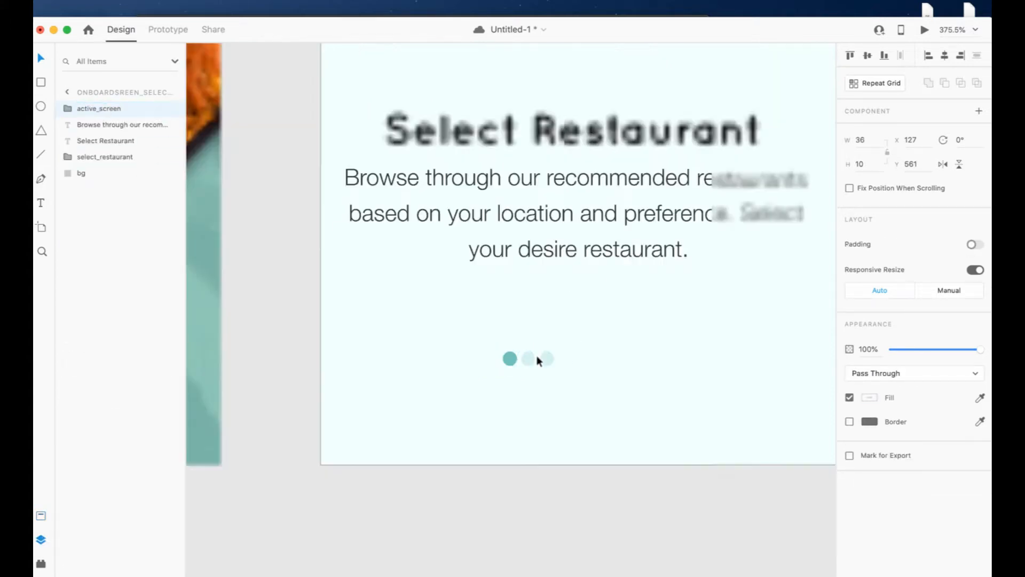
{"action": "scroll", "coordinate": [536, 357], "scroll_direction": "up", "scroll_amount": 3}
{"action": "left_click_drag", "start_coordinate": [520, 355], "coordinate": [283, 69]}
{"action": "scroll", "coordinate": [284, 69], "scroll_direction": "up", "scroll_amount": 8}
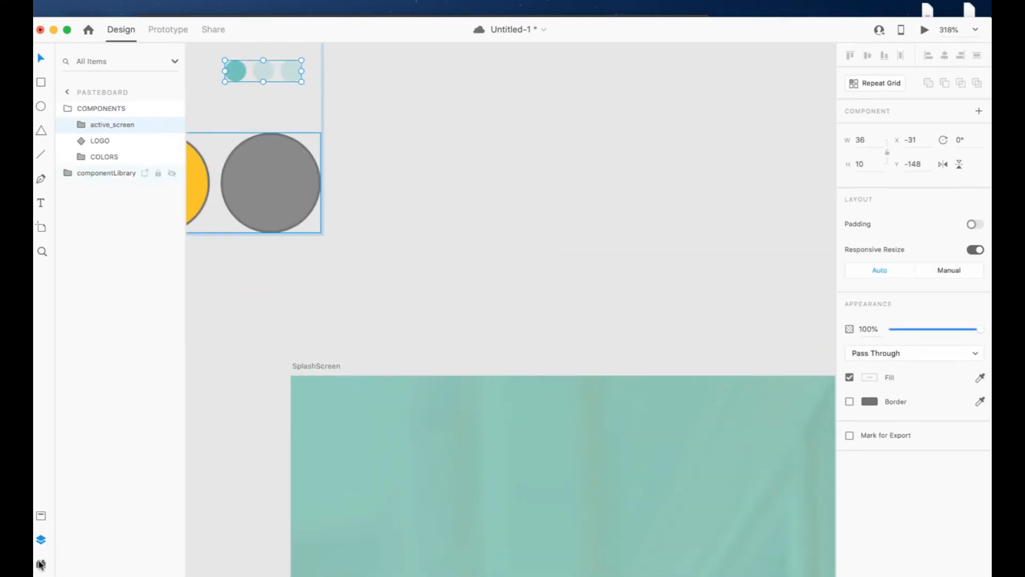
{"action": "left_click", "coordinate": [40, 515]}
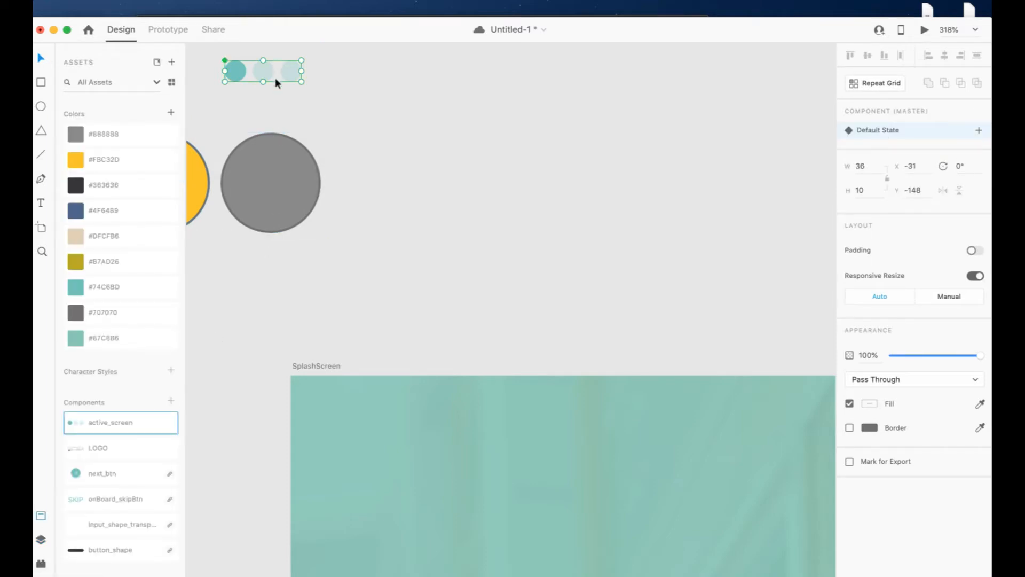
- Paste an instance of the active_screen component onto the onboarding screen and centre it below the description
{"action": "scroll", "coordinate": [501, 345], "scroll_direction": "down", "scroll_amount": 15}
{"action": "scroll", "coordinate": [501, 345], "scroll_direction": "right", "scroll_amount": 15}
{"action": "scroll", "coordinate": [501, 350], "scroll_direction": "down", "scroll_amount": 10}
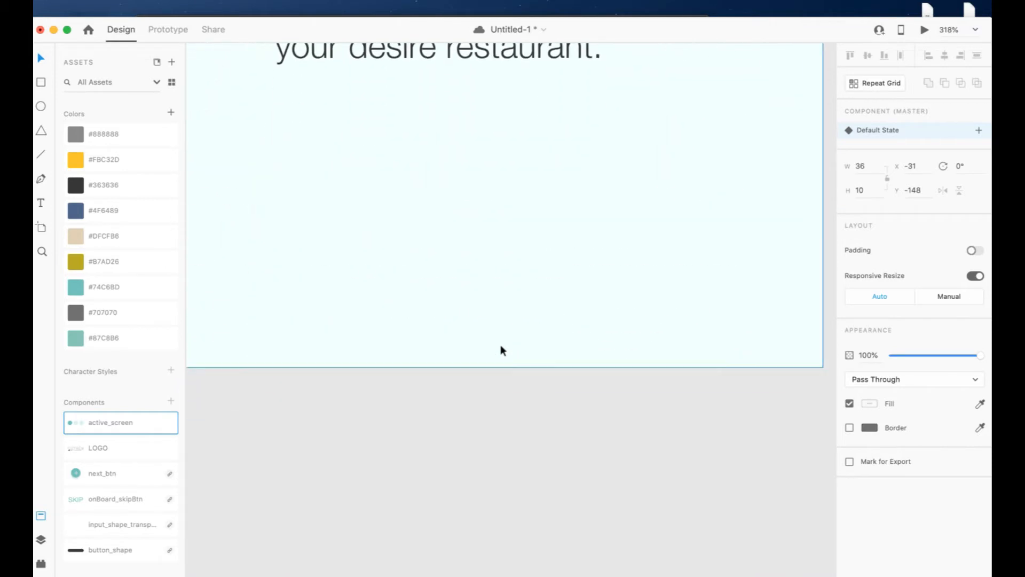
{"action": "left_click", "coordinate": [538, 411]}
{"action": "left_click", "coordinate": [521, 307]}
{"action": "key", "text": "super+v"}
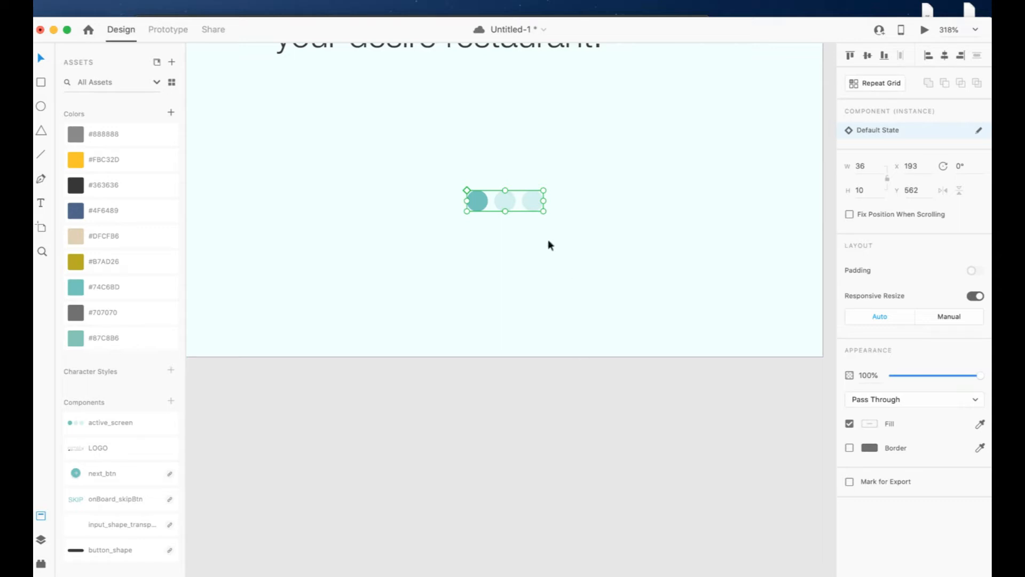
{"action": "scroll", "coordinate": [523, 249], "scroll_direction": "down", "scroll_amount": 5}
{"action": "left_click", "coordinate": [584, 240]}
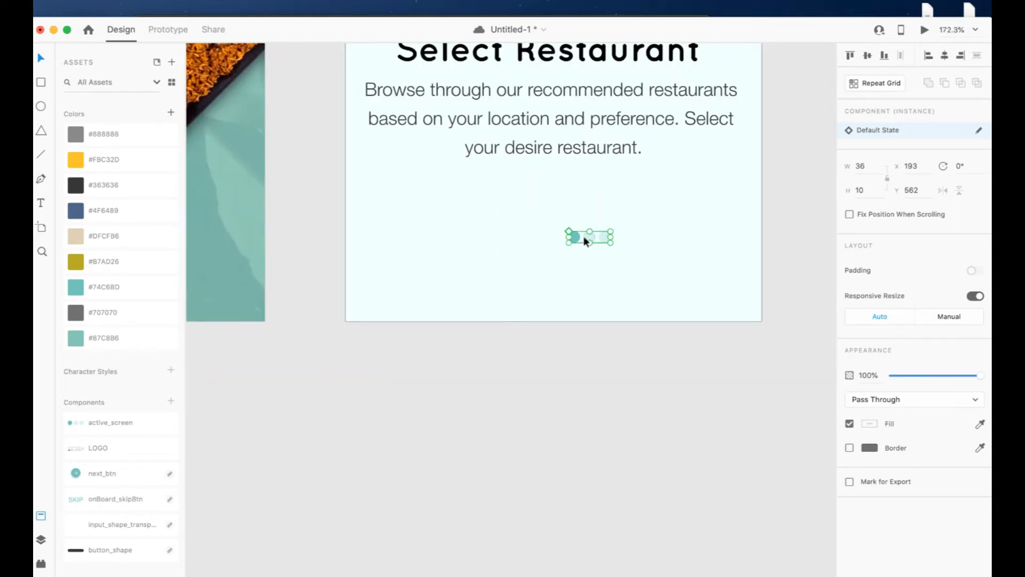
{"action": "mouse_move", "coordinate": [556, 241]}
{"action": "left_mouse_down"}
{"action": "mouse_move", "coordinate": [553, 264]}
{"action": "mouse_move", "coordinate": [553, 256]}
{"action": "left_mouse_up"}
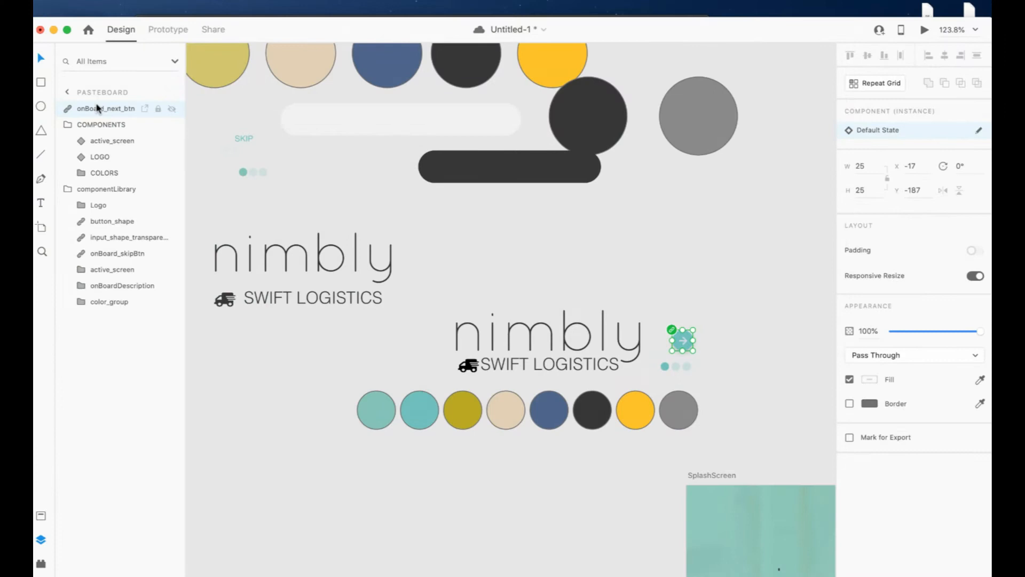
- Move the onBoard_next_btn layer into the COMPONENTS group
{"action": "left_click_drag", "start_coordinate": [97, 108], "coordinate": [109, 140]}
{"action": "left_click", "coordinate": [103, 107]}
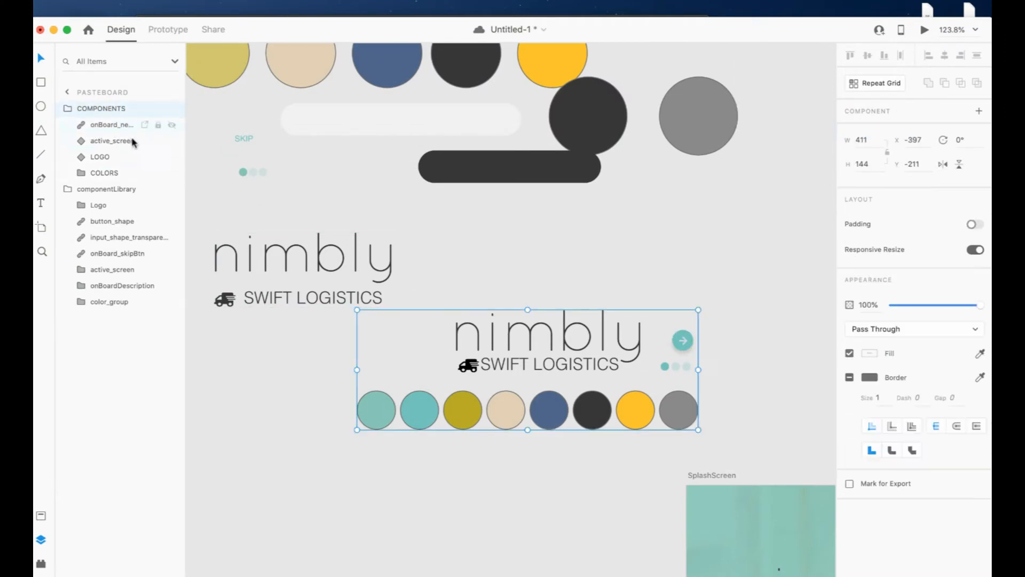
{"action": "left_click", "coordinate": [126, 253]}
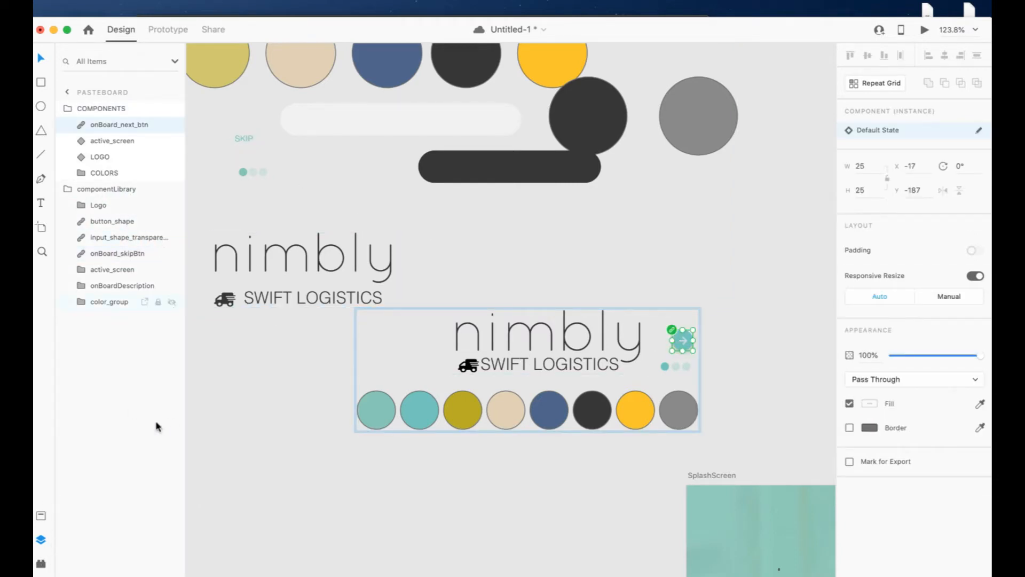
{"action": "left_click", "coordinate": [41, 516]}
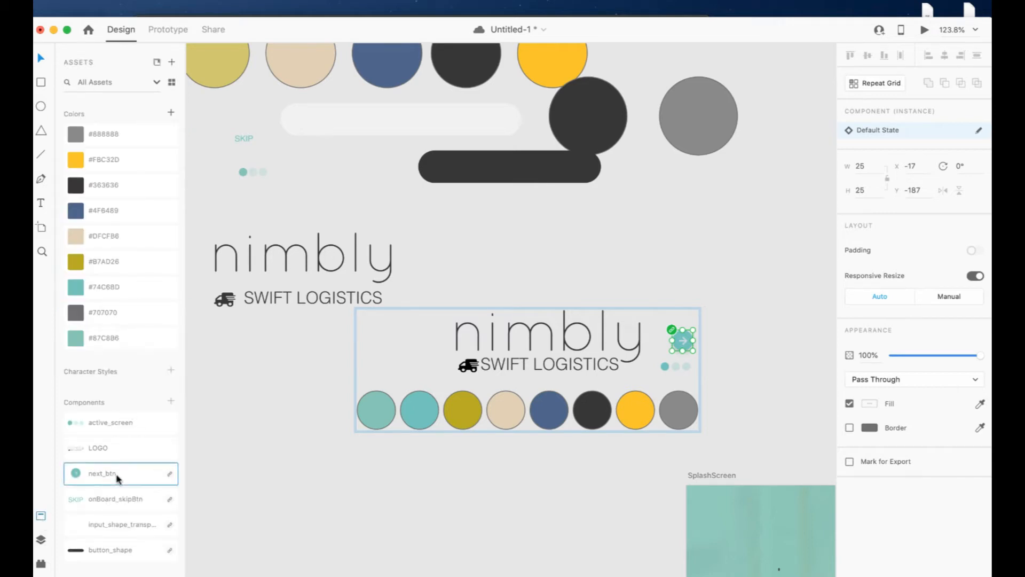
- Paste a copy of the next arrow button onto the onboarding screen and place it in the lower-right corner at X 292, Y 590
{"action": "left_click", "coordinate": [711, 331]}
{"action": "double_click", "coordinate": [677, 334]}
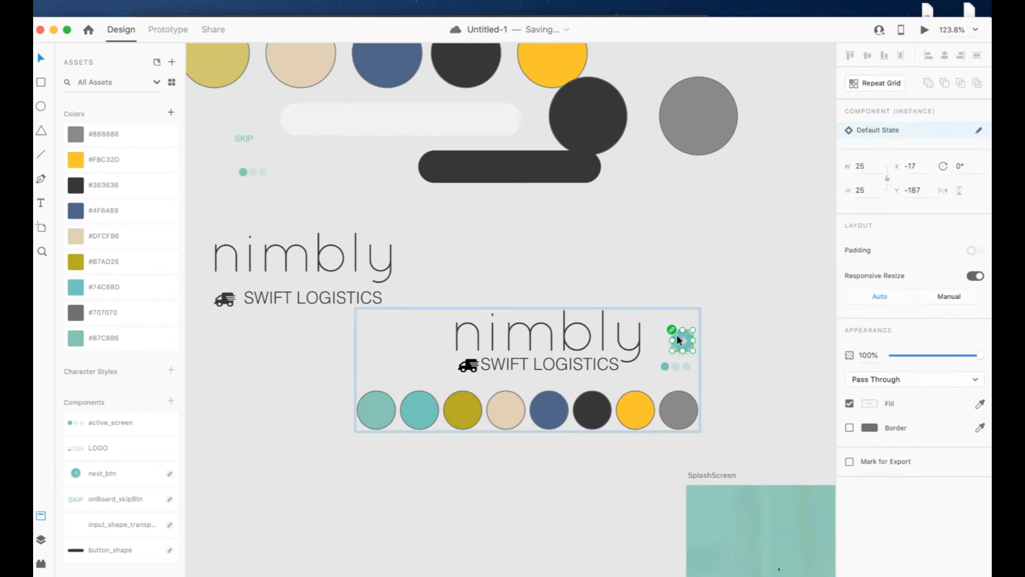
{"action": "scroll", "coordinate": [703, 439], "scroll_direction": "down", "scroll_amount": 10}
{"action": "scroll", "coordinate": [702, 439], "scroll_direction": "right", "scroll_amount": 10}
{"action": "left_click", "coordinate": [662, 370]}
{"action": "key", "text": "ctrl+v"}
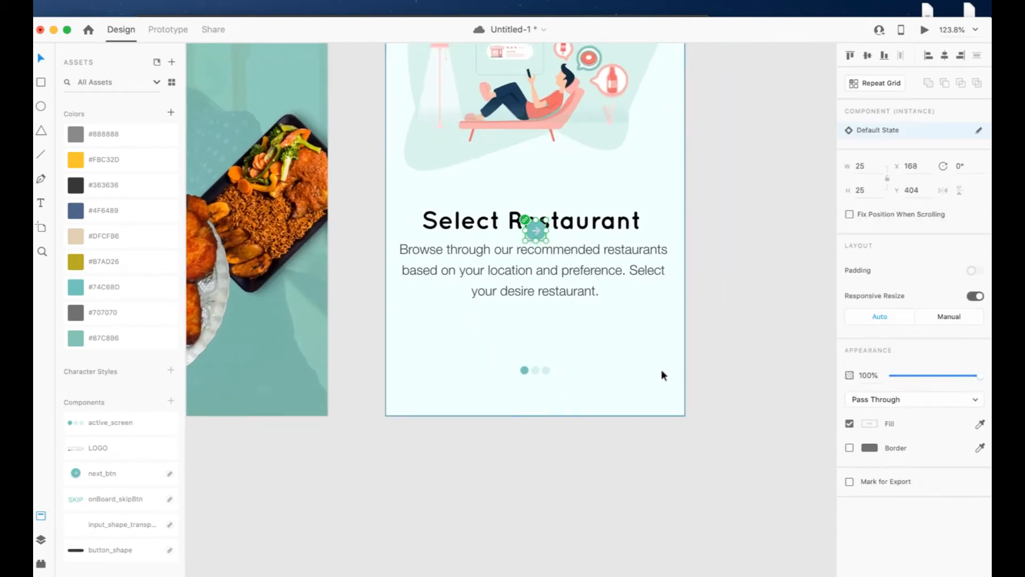
{"action": "left_click_drag", "start_coordinate": [534, 229], "coordinate": [636, 385]}
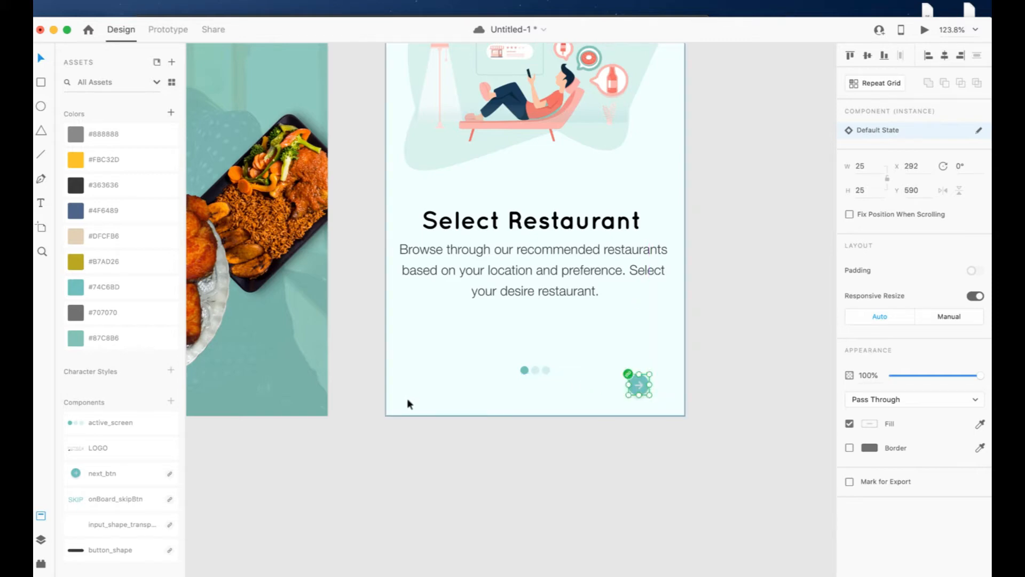
- Move the SKIP button from the old component library to below the palette row and put its layer in the COMPONENTS group
{"action": "scroll", "coordinate": [400, 398], "scroll_direction": "left", "scroll_amount": 12}
{"action": "scroll", "coordinate": [400, 398], "scroll_direction": "right", "scroll_amount": 5}
{"action": "scroll", "coordinate": [400, 397], "scroll_direction": "up", "scroll_amount": 6}
{"action": "scroll", "coordinate": [400, 397], "scroll_direction": "left", "scroll_amount": 4}
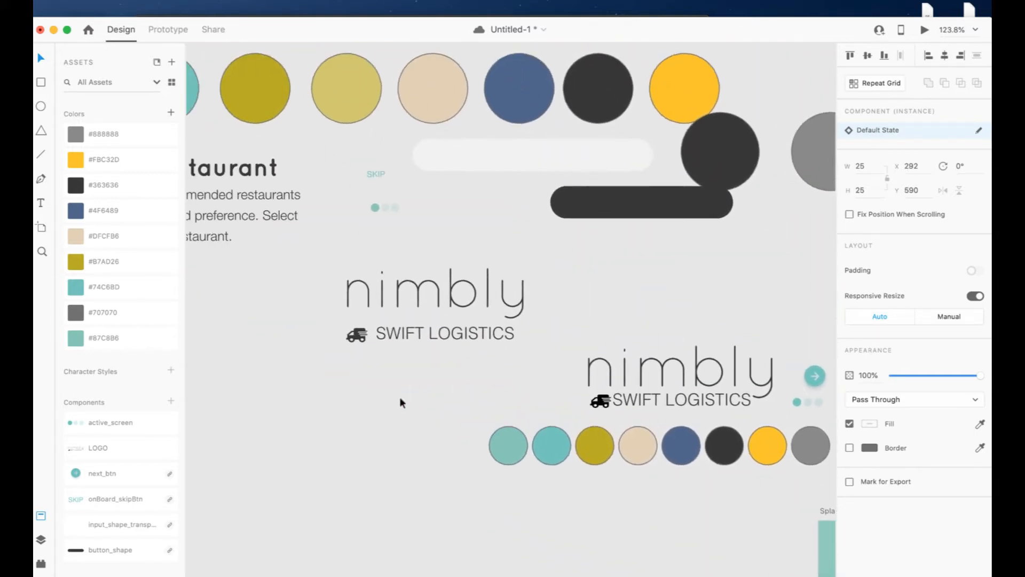
{"action": "scroll", "coordinate": [399, 401], "scroll_direction": "left", "scroll_amount": 4}
{"action": "scroll", "coordinate": [400, 402], "scroll_direction": "up", "scroll_amount": 2}
{"action": "left_click", "coordinate": [422, 195]}
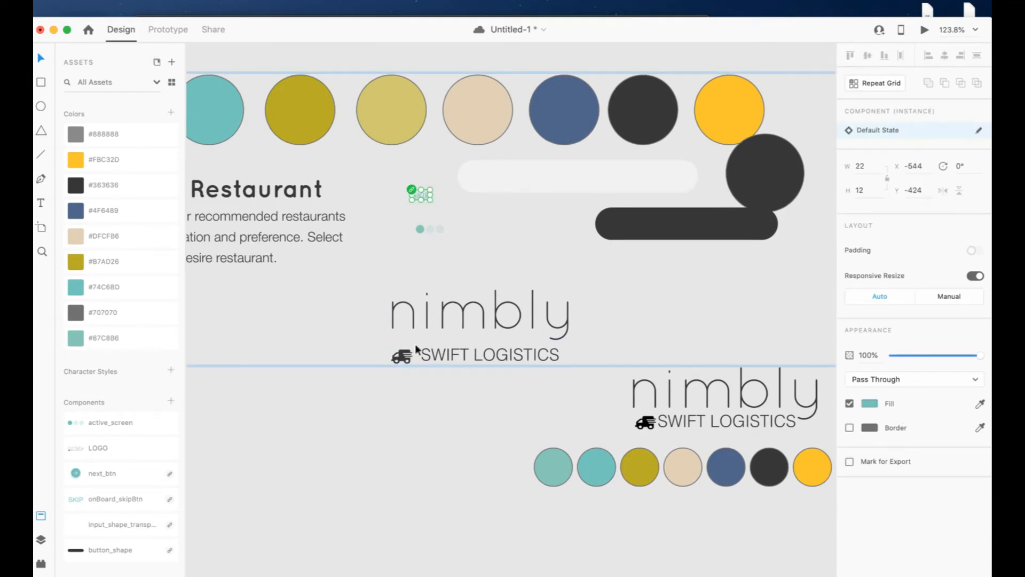
{"action": "key", "text": "ctrl+x"}
{"action": "scroll", "coordinate": [542, 412], "scroll_direction": "down", "scroll_amount": 7}
{"action": "scroll", "coordinate": [543, 411], "scroll_direction": "right", "scroll_amount": 8}
{"action": "key", "text": "ctrl+v"}
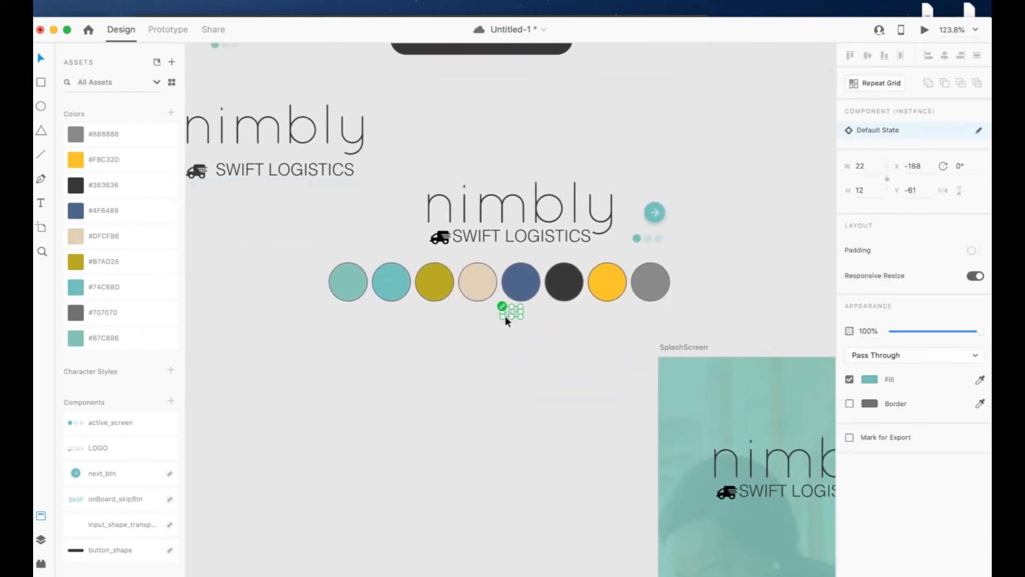
{"action": "left_click", "coordinate": [41, 540]}
{"action": "left_click_drag", "start_coordinate": [97, 105], "coordinate": [99, 134]}
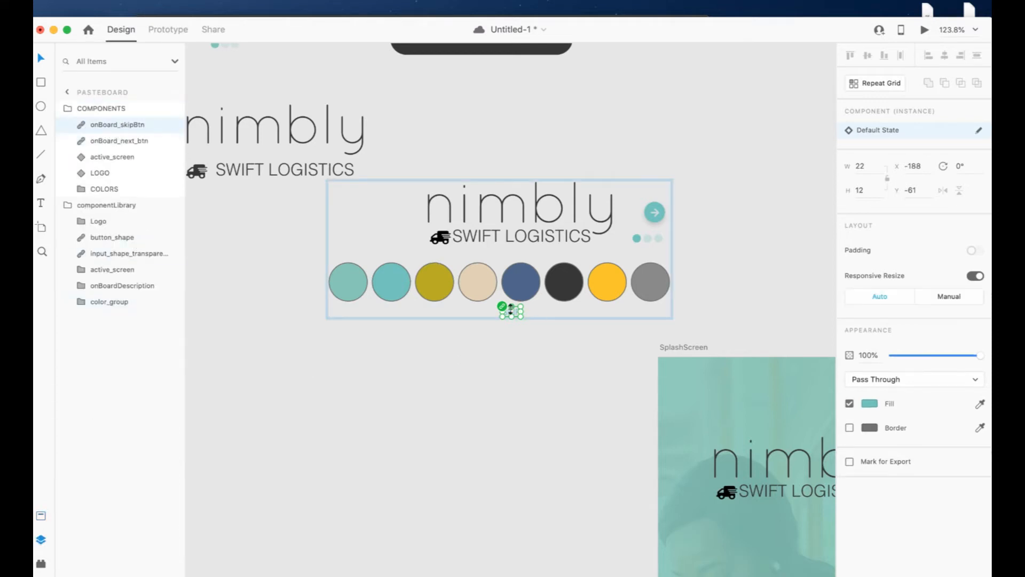
- Place the SKIP button above the next arrow in the component area and paste a copy onto the onboarding screen at X 43, Y 597
{"action": "left_click_drag", "start_coordinate": [510, 310], "coordinate": [660, 191]}
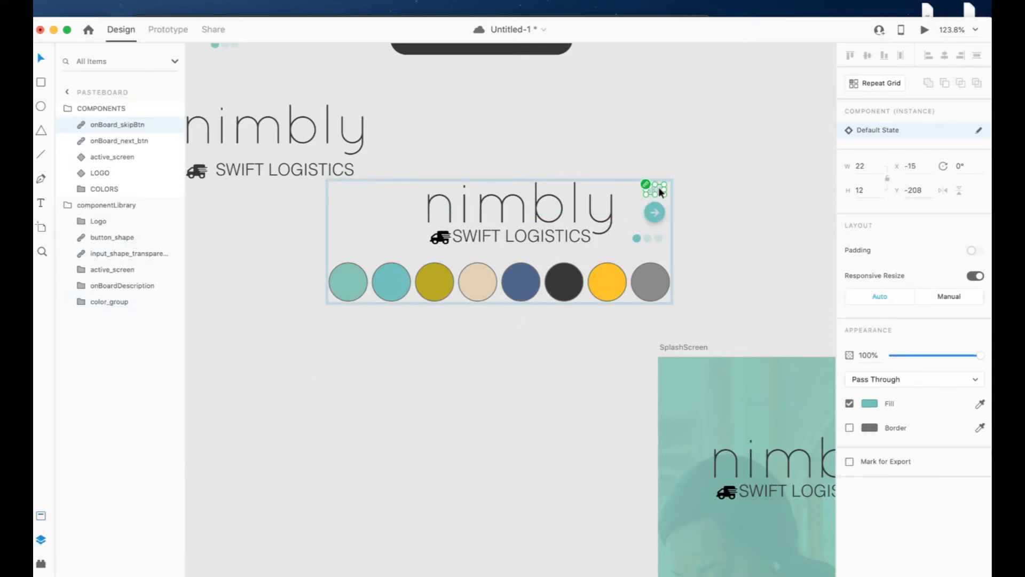
{"action": "scroll", "coordinate": [563, 348], "scroll_direction": "down", "scroll_amount": 6}
{"action": "scroll", "coordinate": [562, 347], "scroll_direction": "right", "scroll_amount": 10}
{"action": "key", "text": "ctrl+x"}
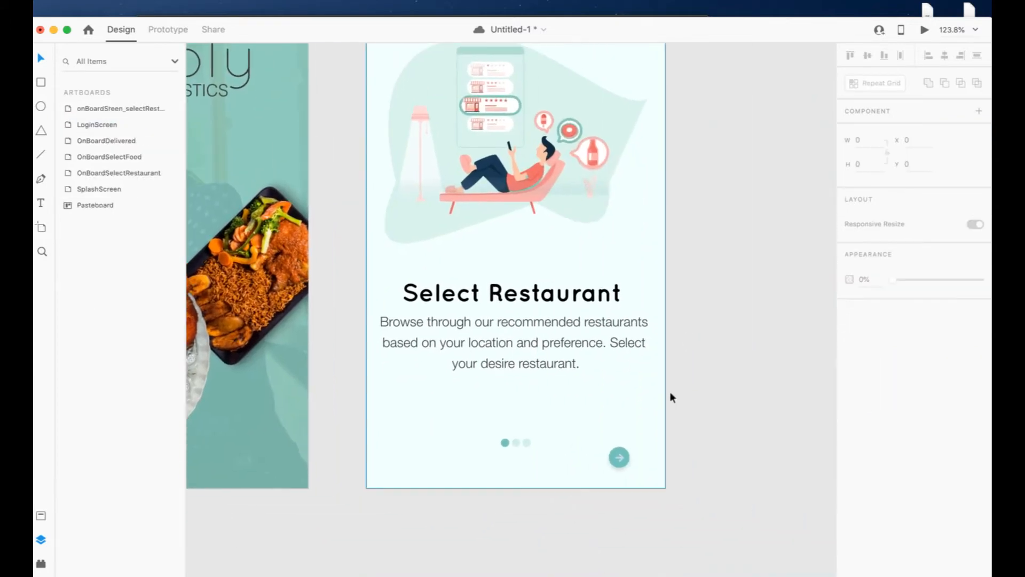
{"action": "key", "text": "ctrl+v"}
{"action": "left_click_drag", "start_coordinate": [514, 308], "coordinate": [412, 454]}
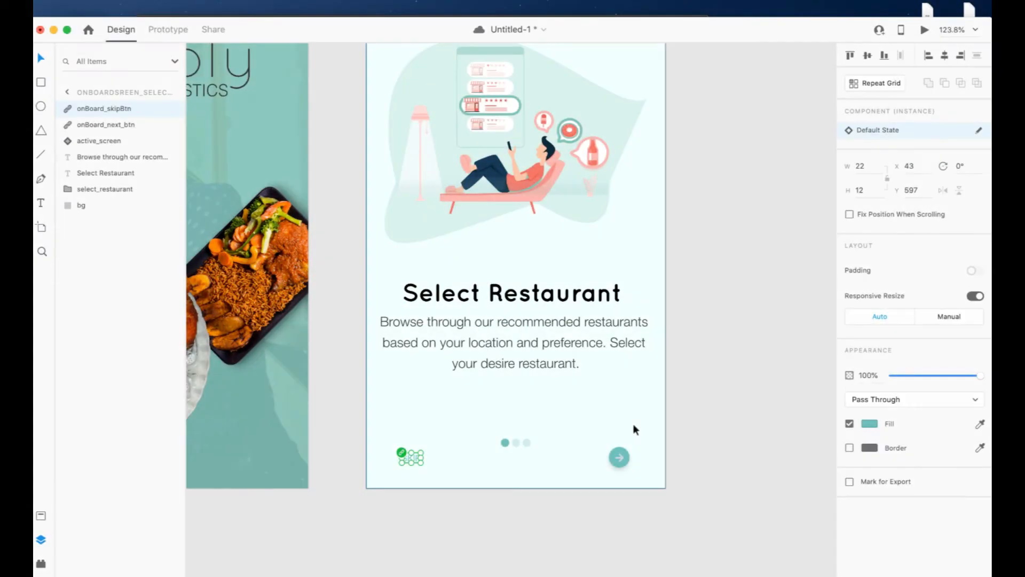
{"action": "scroll", "coordinate": [632, 424], "scroll_direction": "down", "scroll_amount": 5}
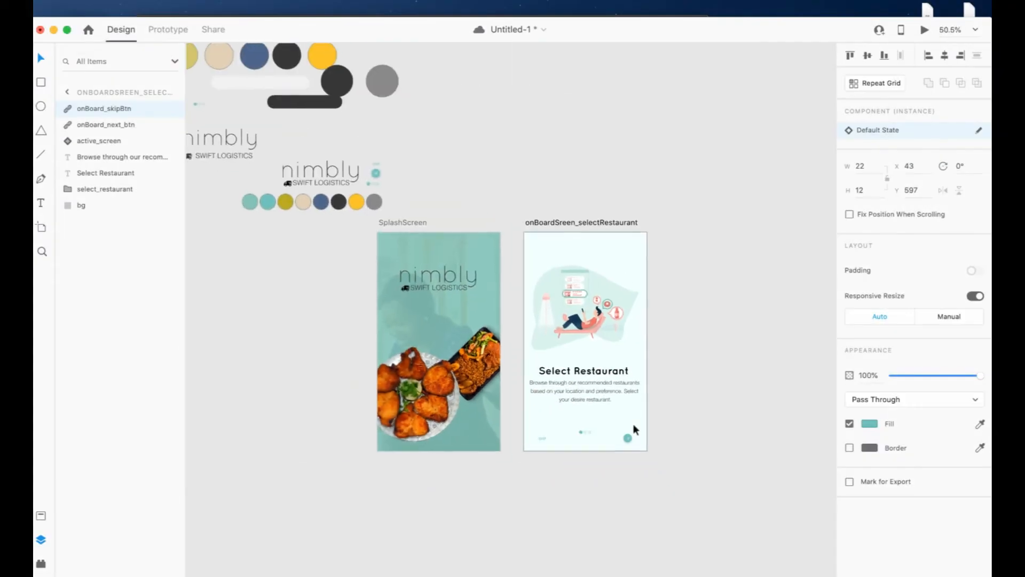
{"action": "left_click", "coordinate": [691, 367]}
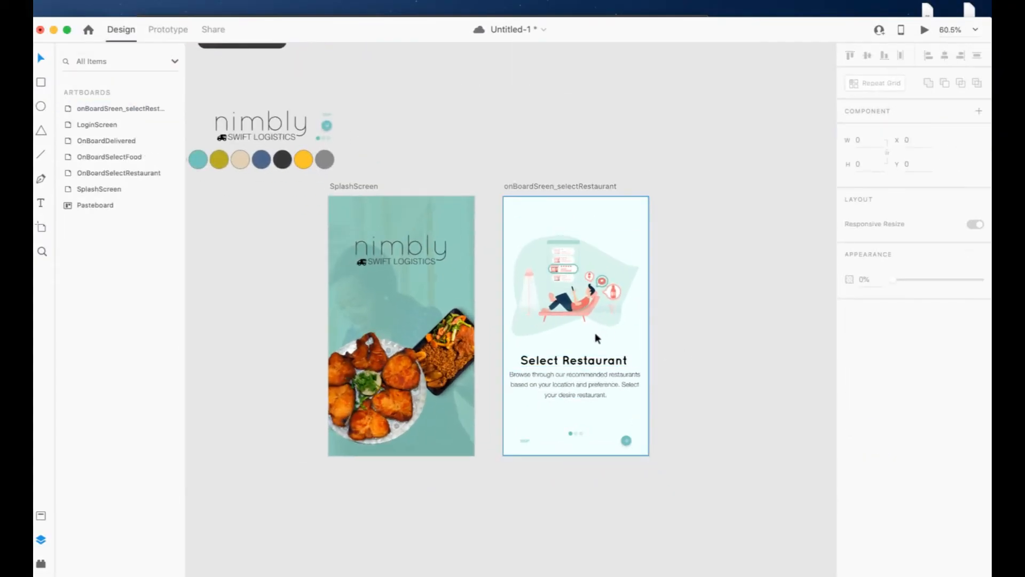
- Duplicate the onBoardSreen_selectRestaurant artboard
{"action": "scroll", "coordinate": [582, 347], "scroll_direction": "up", "scroll_amount": 1}
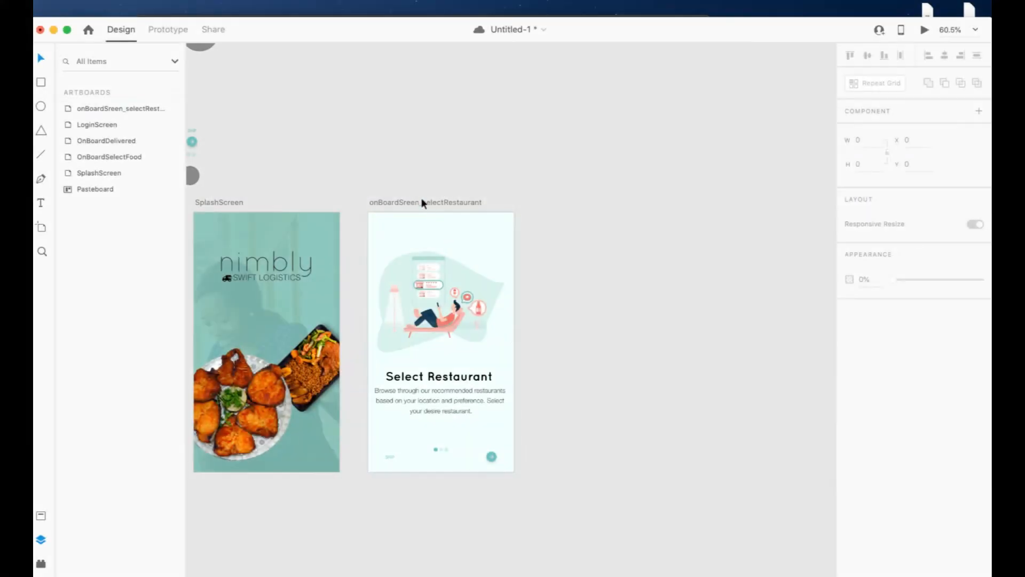
{"action": "left_click", "coordinate": [422, 202]}
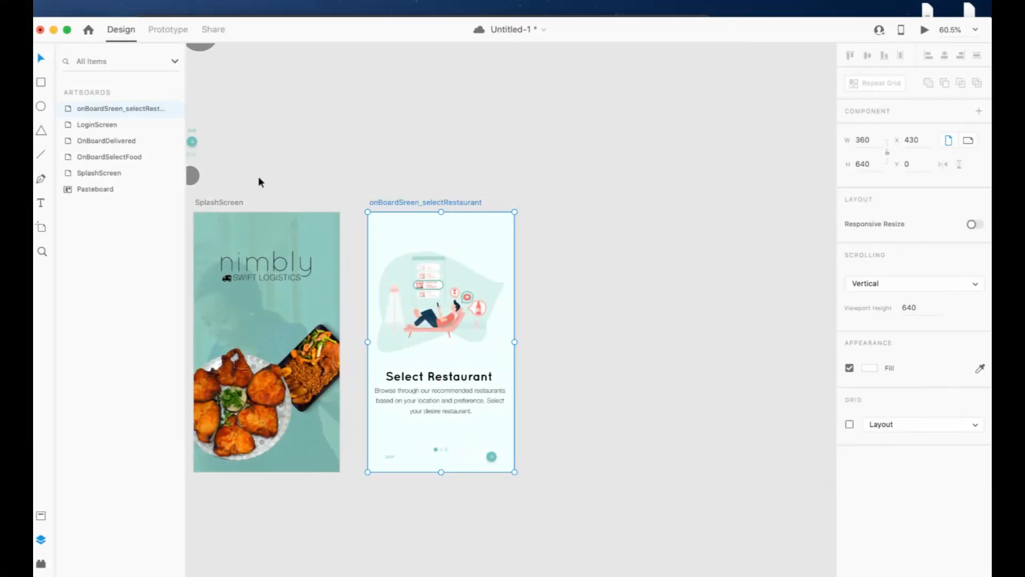
{"action": "right_click", "coordinate": [96, 105]}
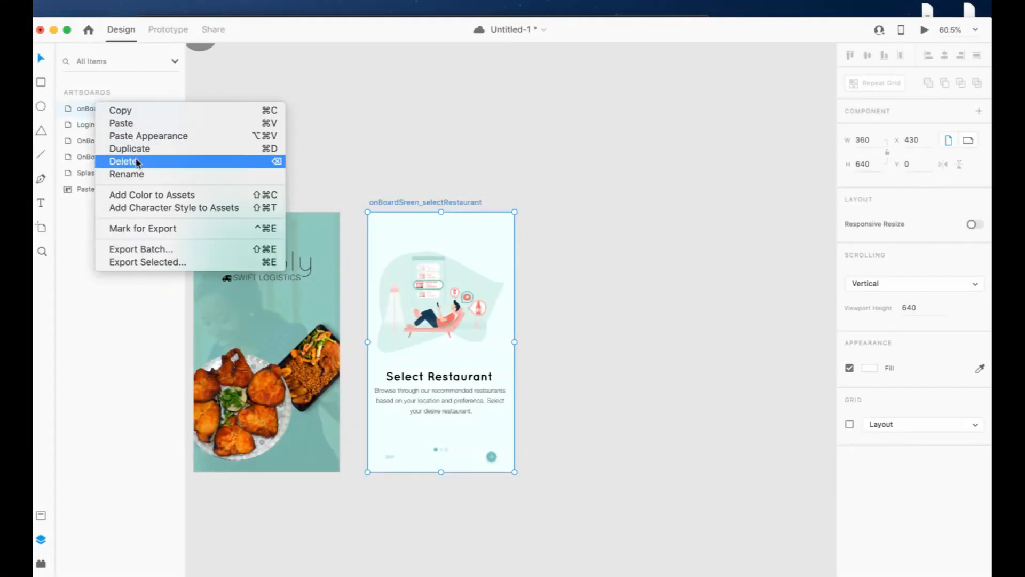
{"action": "left_click", "coordinate": [142, 156]}
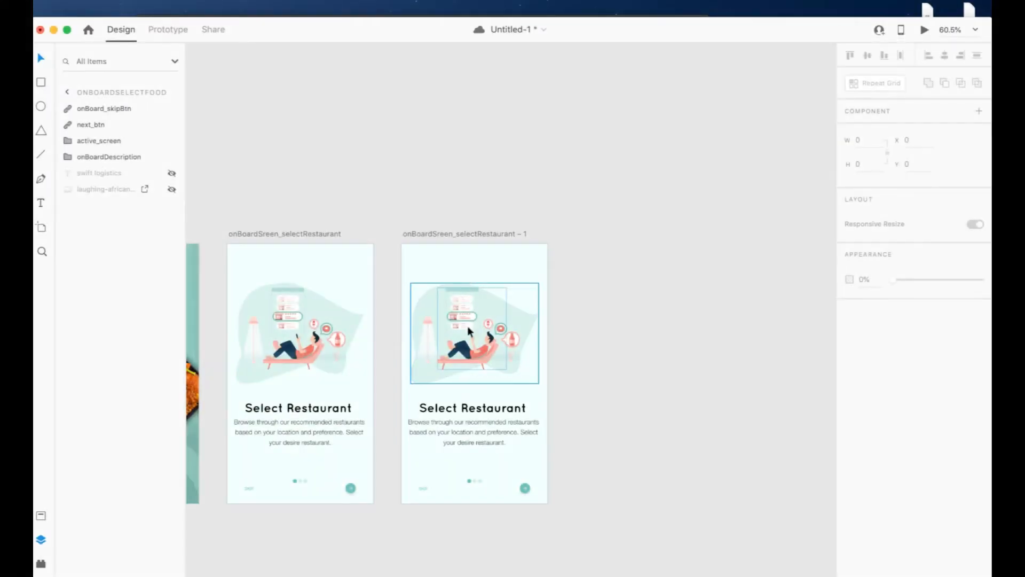
- Replace the restaurant illustration on the duplicated artboard with the phone ordering illustration
{"action": "left_click", "coordinate": [470, 331]}
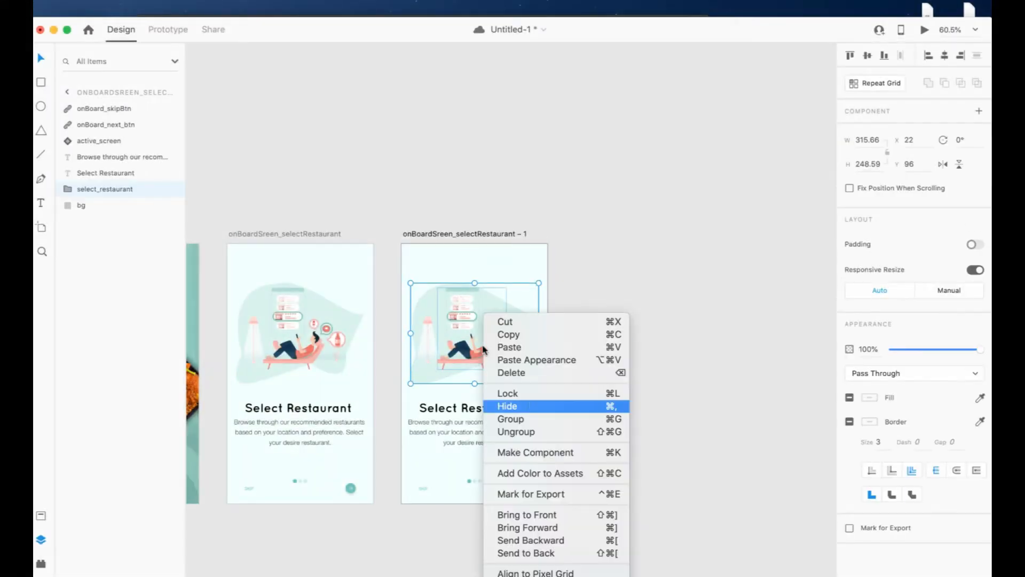
{"action": "right_click", "coordinate": [483, 348]}
{"action": "left_click", "coordinate": [520, 372]}
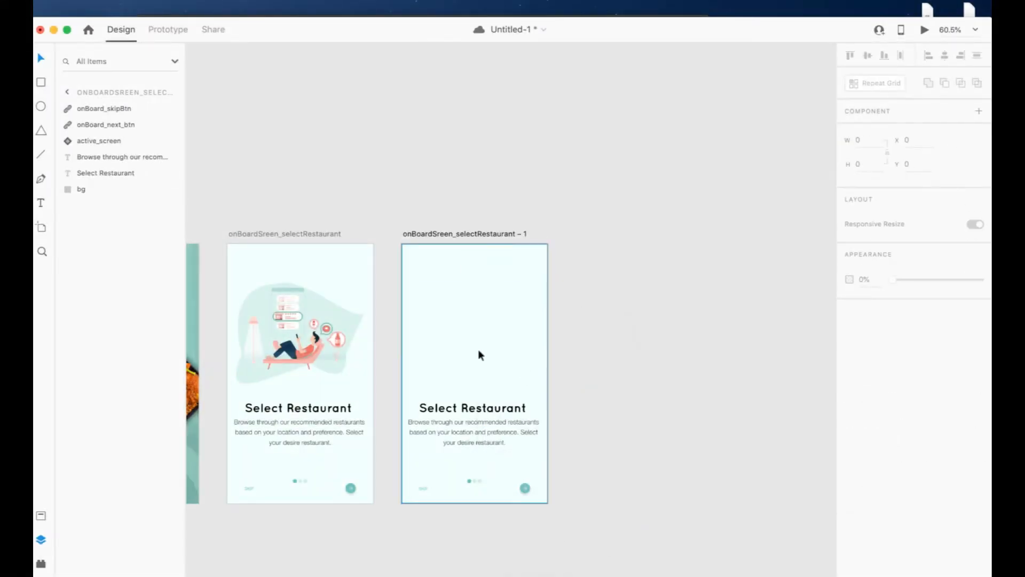
{"action": "key", "text": "super+v"}
- Rename the duplicated artboard as onBoardSreen_chooseFood
{"action": "double_click", "coordinate": [504, 234]}
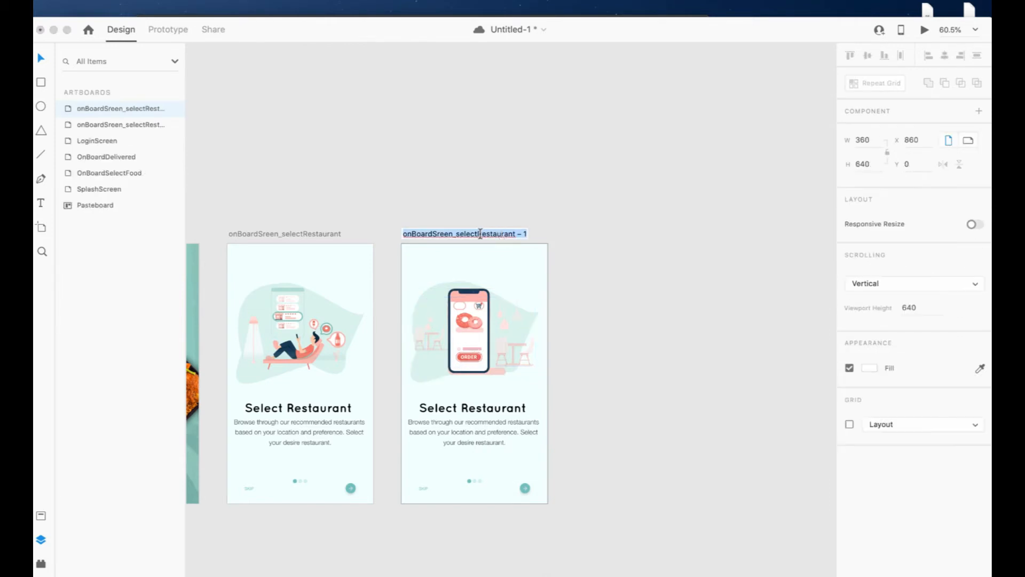
{"action": "left_click", "coordinate": [456, 234]}
{"action": "left_click", "coordinate": [525, 232], "text": "shift"}
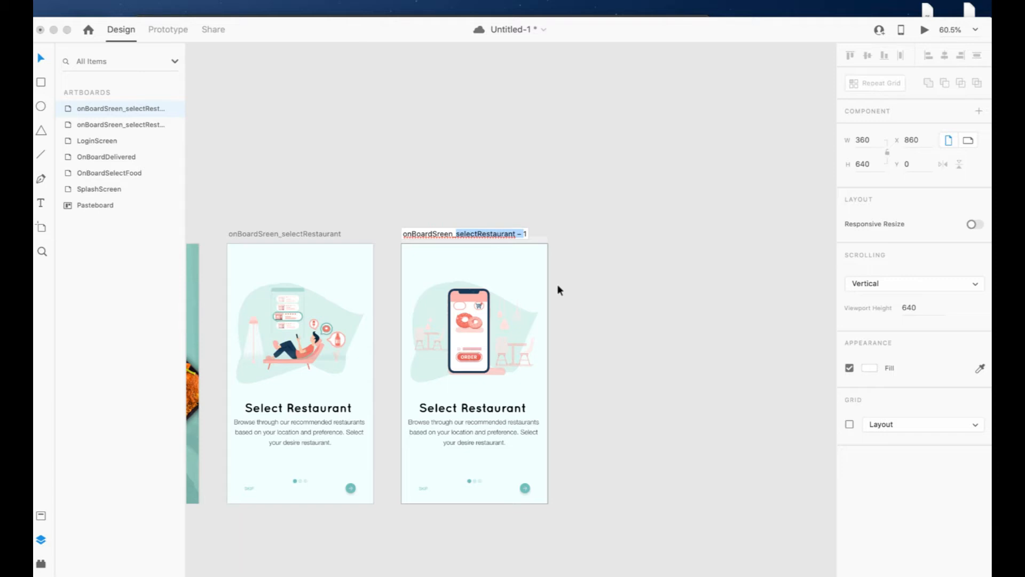
{"action": "type", "text": "cho"}
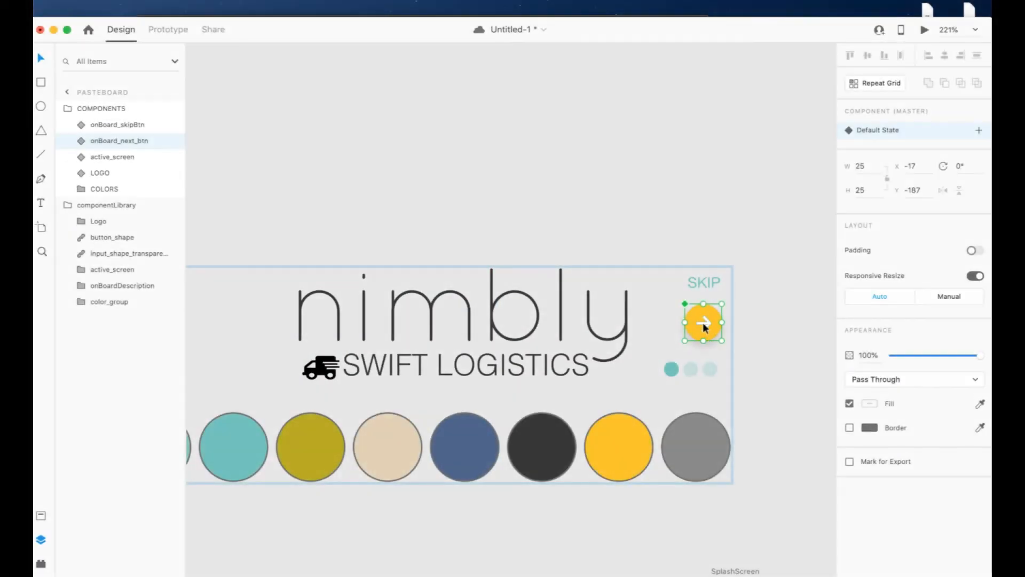
- Recolour the master next button, sampling the circle's fill from the active teal page dot and the arrow's fill from the pale middle dot
{"action": "double_click", "coordinate": [692, 328]}
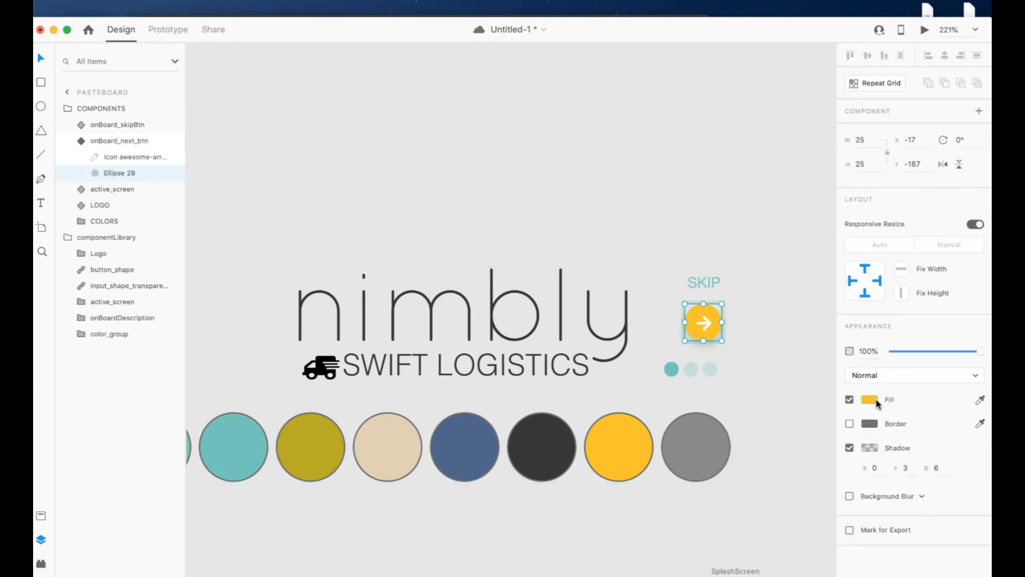
{"action": "left_click", "coordinate": [978, 401]}
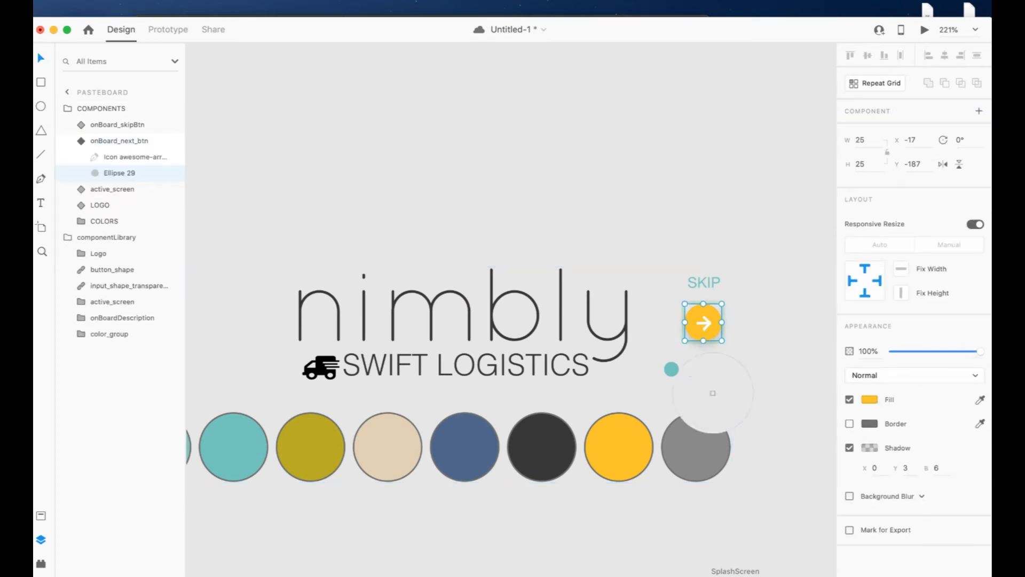
{"action": "left_click", "coordinate": [666, 368]}
{"action": "left_click", "coordinate": [705, 322]}
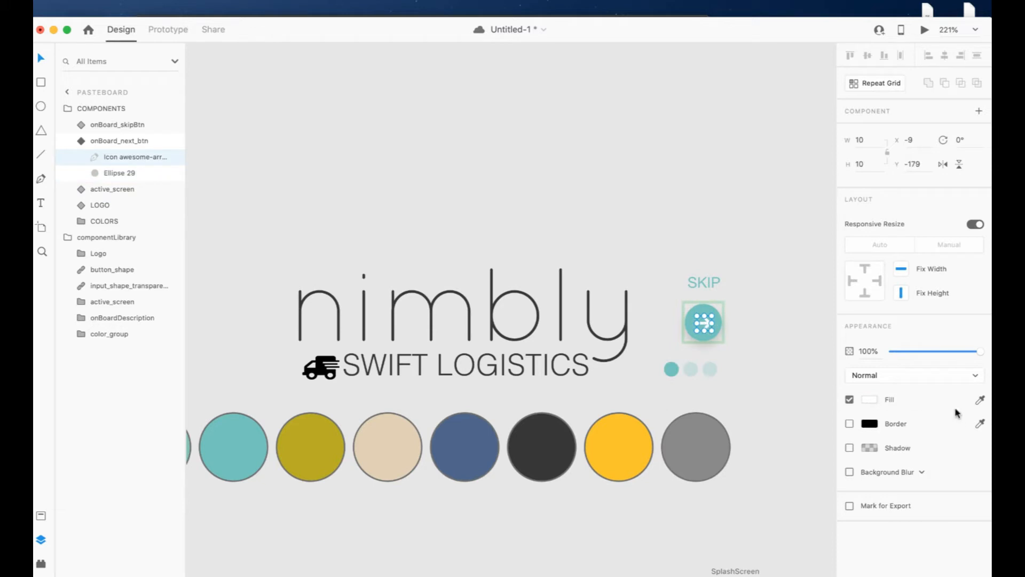
{"action": "left_click", "coordinate": [979, 401]}
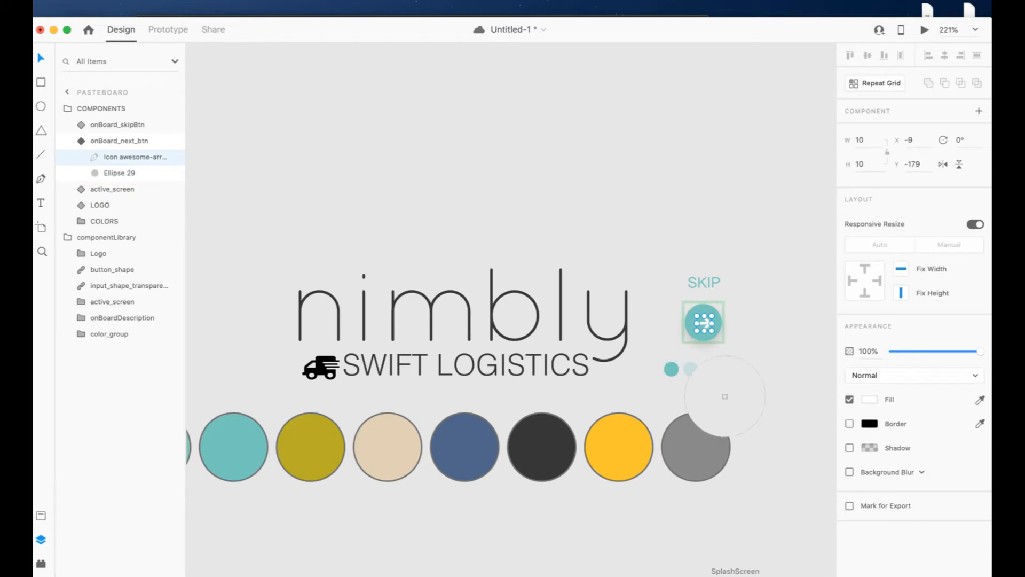
{"action": "left_click", "coordinate": [688, 369]}
{"action": "left_click", "coordinate": [733, 425]}
- Compare the next button, SKIP button and page-indicator dots on both onboarding screens with their master components
{"action": "scroll", "coordinate": [810, 460], "scroll_direction": "down", "scroll_amount": 5}
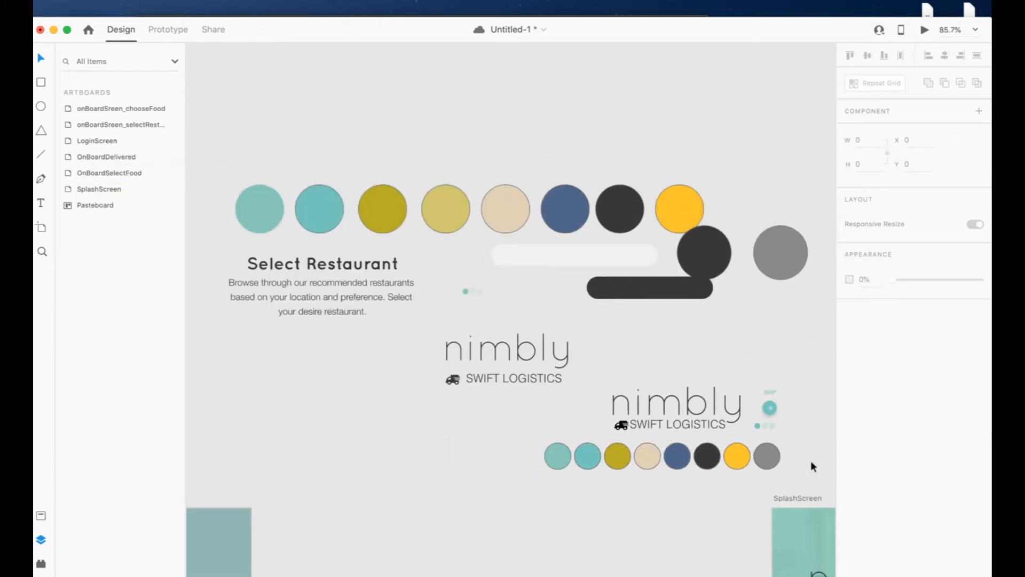
{"action": "scroll", "coordinate": [810, 460], "scroll_direction": "down", "scroll_amount": 8}
{"action": "scroll", "coordinate": [810, 460], "scroll_direction": "right", "scroll_amount": 9}
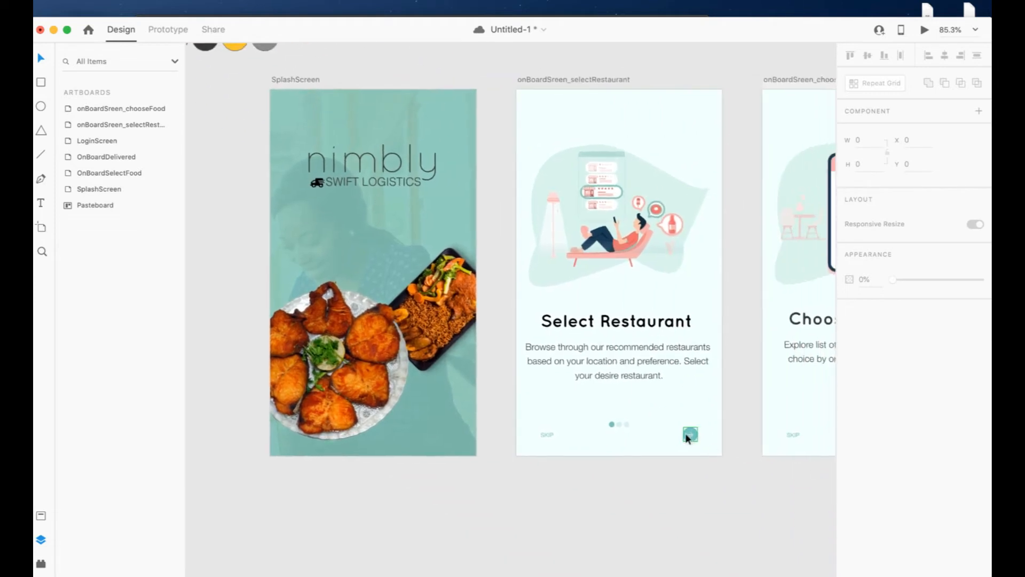
{"action": "scroll", "coordinate": [691, 433], "scroll_direction": "right", "scroll_amount": 10}
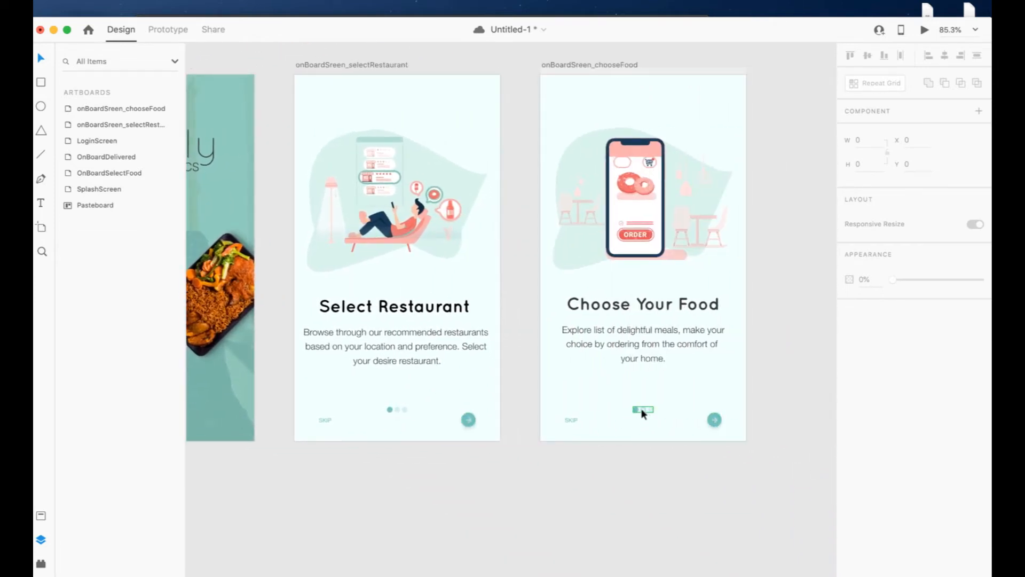
{"action": "left_click", "coordinate": [640, 407]}
{"action": "scroll", "coordinate": [643, 409], "scroll_direction": "left", "scroll_amount": 2}
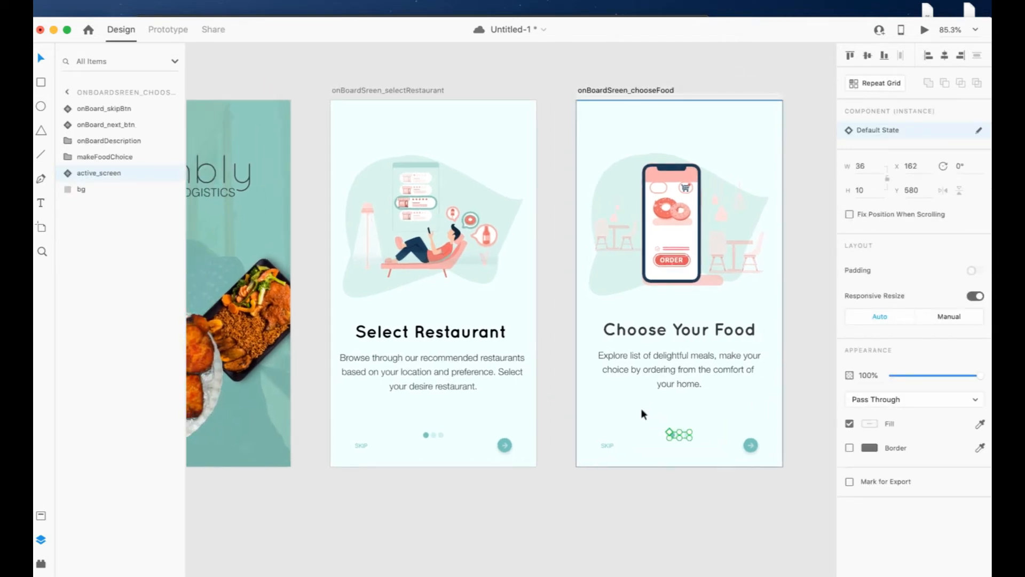
{"action": "scroll", "coordinate": [641, 408], "scroll_direction": "up", "scroll_amount": 5}
{"action": "scroll", "coordinate": [640, 408], "scroll_direction": "left", "scroll_amount": 5}
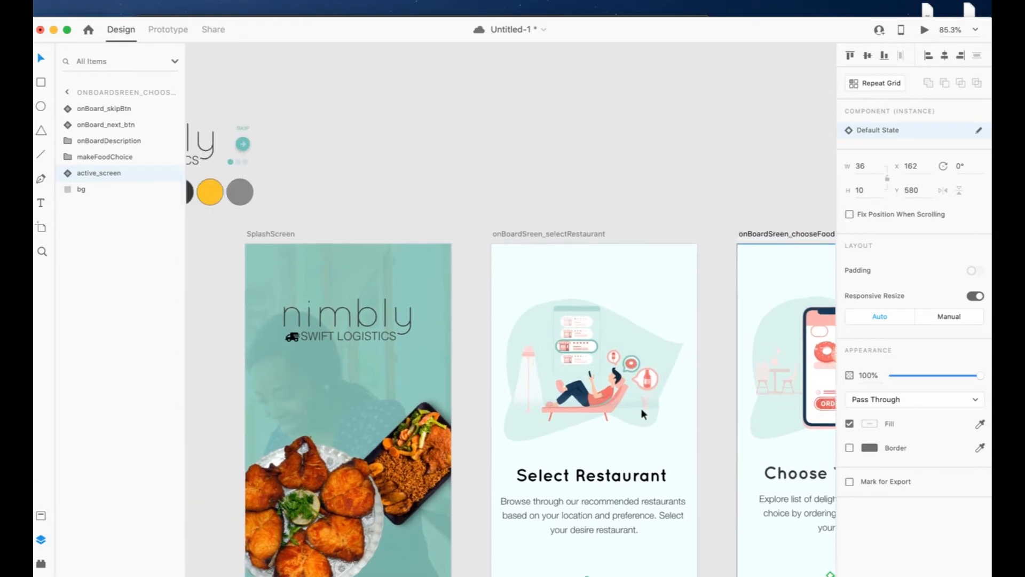
{"action": "scroll", "coordinate": [643, 413], "scroll_direction": "up", "scroll_amount": 2}
{"action": "scroll", "coordinate": [642, 413], "scroll_direction": "left", "scroll_amount": 2}
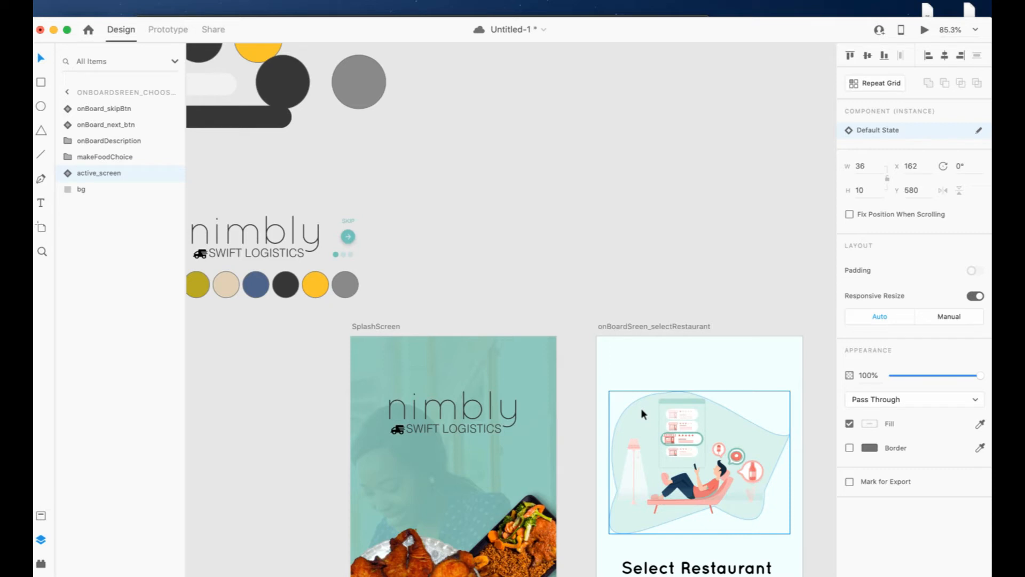
{"action": "scroll", "coordinate": [640, 408], "scroll_direction": "down", "scroll_amount": 3}
{"action": "scroll", "coordinate": [641, 408], "scroll_direction": "right", "scroll_amount": 5}
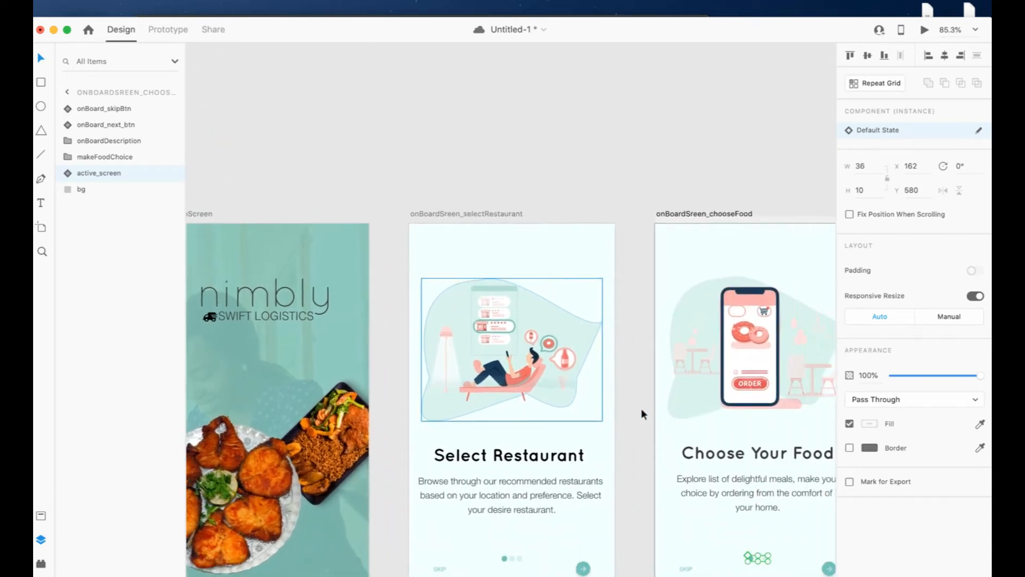
{"action": "scroll", "coordinate": [641, 408], "scroll_direction": "down", "scroll_amount": 2}
{"action": "scroll", "coordinate": [640, 408], "scroll_direction": "right", "scroll_amount": 3}
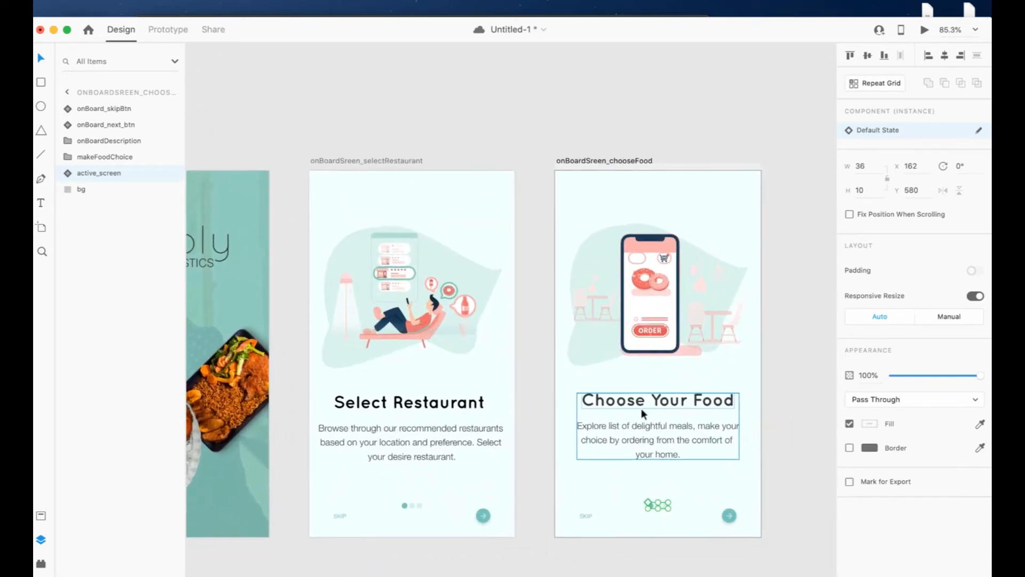
{"action": "scroll", "coordinate": [641, 408], "scroll_direction": "left", "scroll_amount": 1}
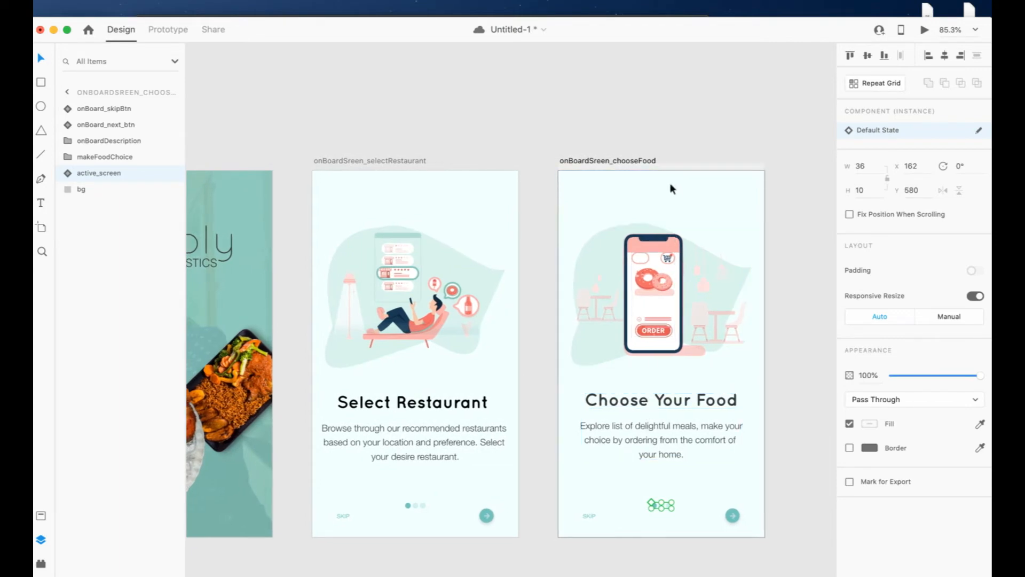
- Duplicate the onBoardSreen_chooseFood artboard
{"action": "left_click", "coordinate": [655, 162]}
{"action": "scroll", "coordinate": [587, 160], "scroll_direction": "right", "scroll_amount": 5}
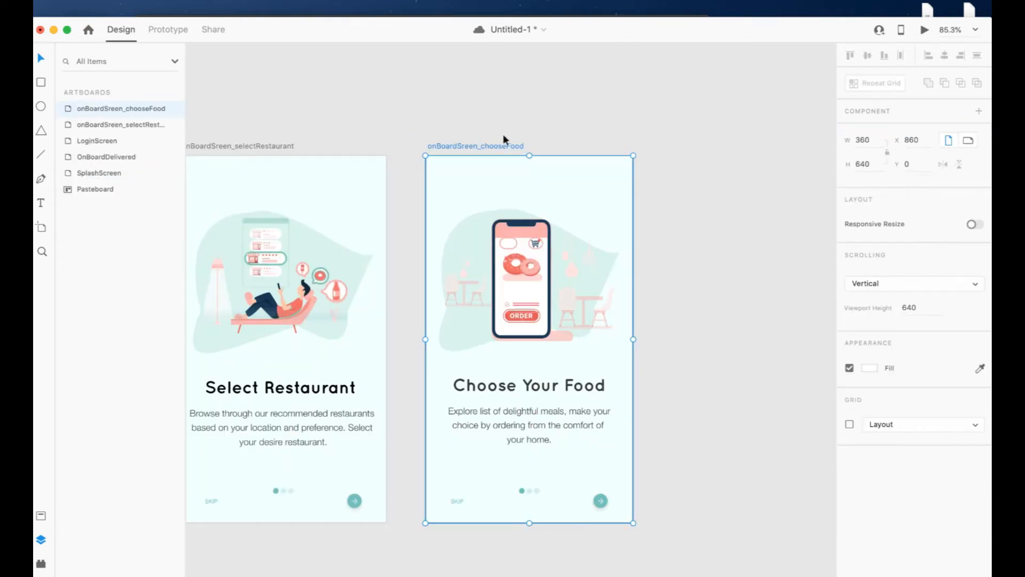
{"action": "right_click", "coordinate": [482, 144]}
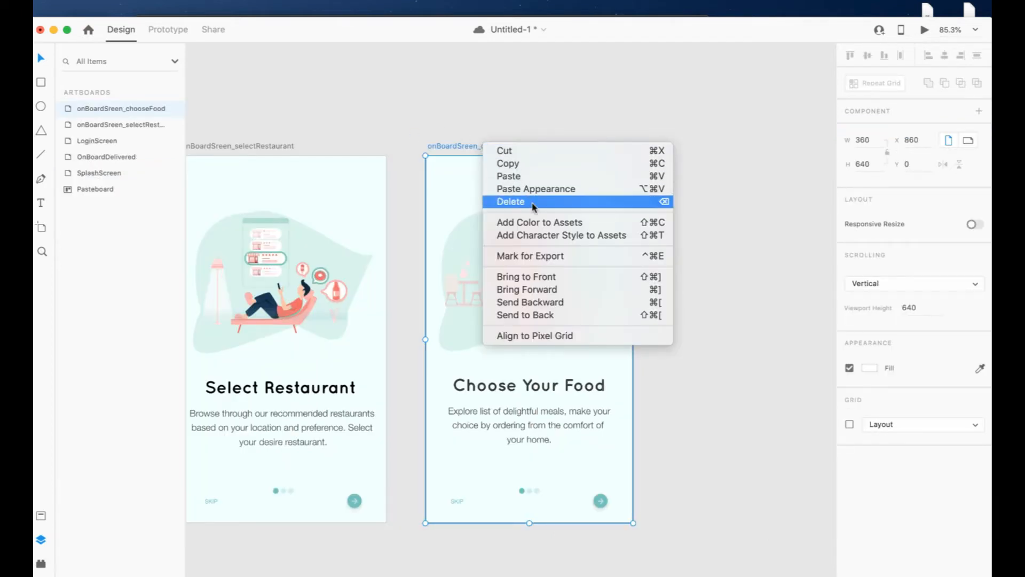
{"action": "left_click", "coordinate": [89, 111]}
{"action": "right_click", "coordinate": [89, 110]}
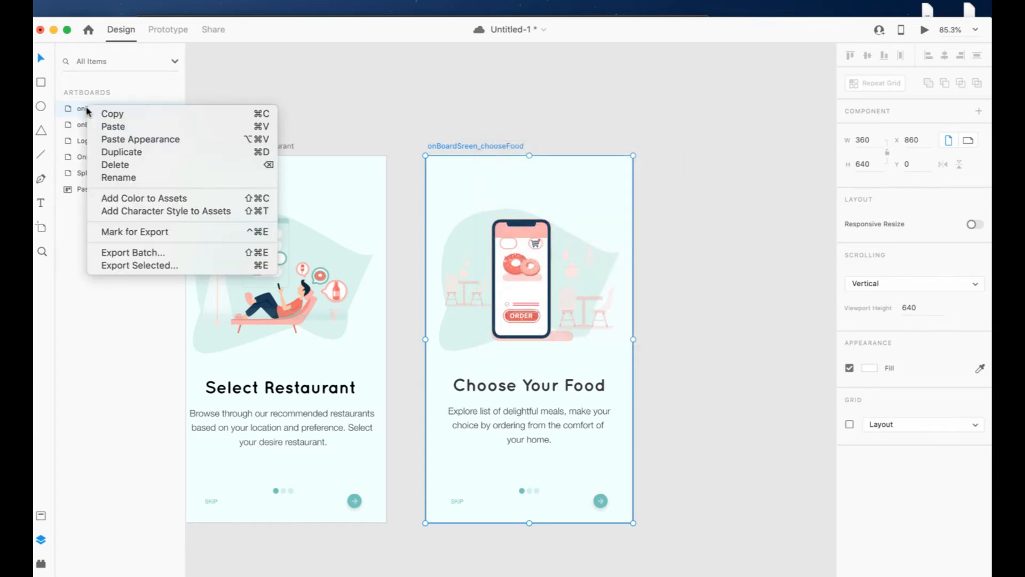
{"action": "left_click", "coordinate": [542, 149]}
{"action": "left_click", "coordinate": [87, 108]}
{"action": "right_click", "coordinate": [87, 108]}
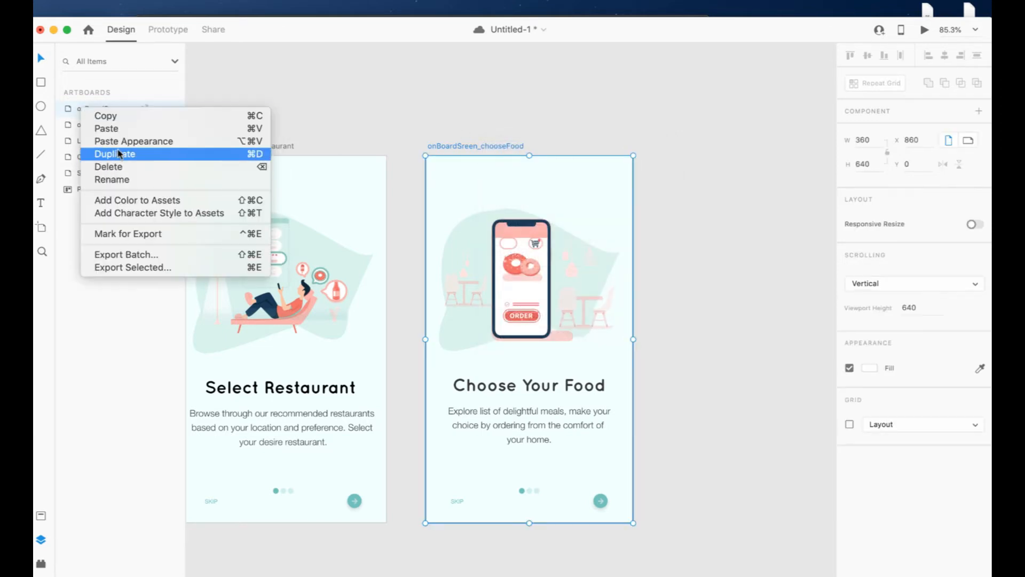
{"action": "left_click", "coordinate": [115, 151]}
- Rename the new artboard copy as onBoardSreen_Delivered
{"action": "double_click", "coordinate": [480, 116]}
{"action": "left_click", "coordinate": [463, 116]}
{"action": "left_click_drag", "start_coordinate": [463, 116], "coordinate": [564, 114]}
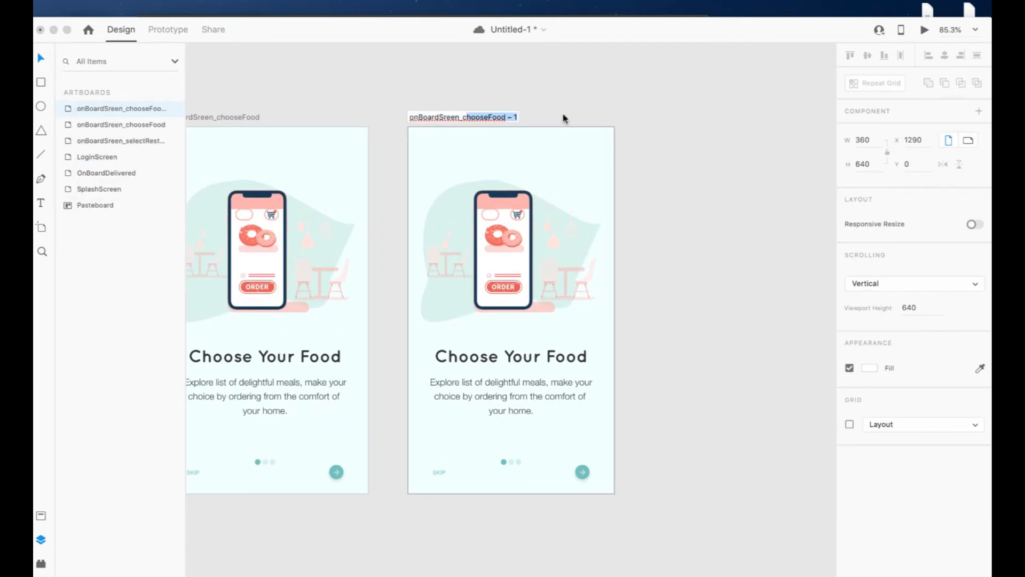
{"action": "type", "text": "Delivered"}
{"action": "key", "text": "Return"}
- Delete the phone illustration and the Choose Your Food text group from the onBoardSreen_Delivered artboard
{"action": "left_click", "coordinate": [483, 391]}
{"action": "scroll", "coordinate": [482, 392], "scroll_direction": "left", "scroll_amount": 2}
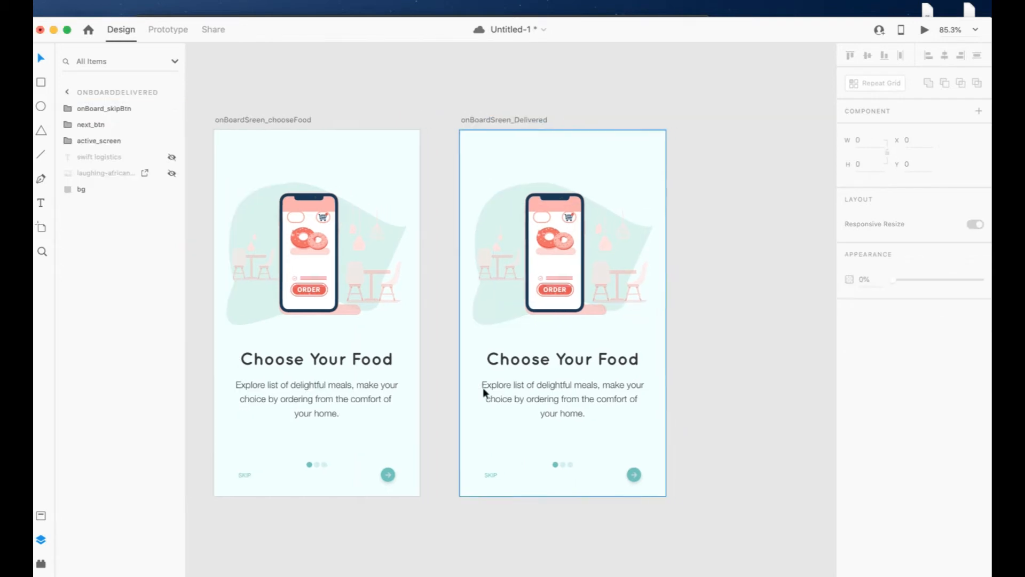
{"action": "left_click", "coordinate": [543, 275]}
{"action": "left_click", "coordinate": [546, 376], "text": "shift"}
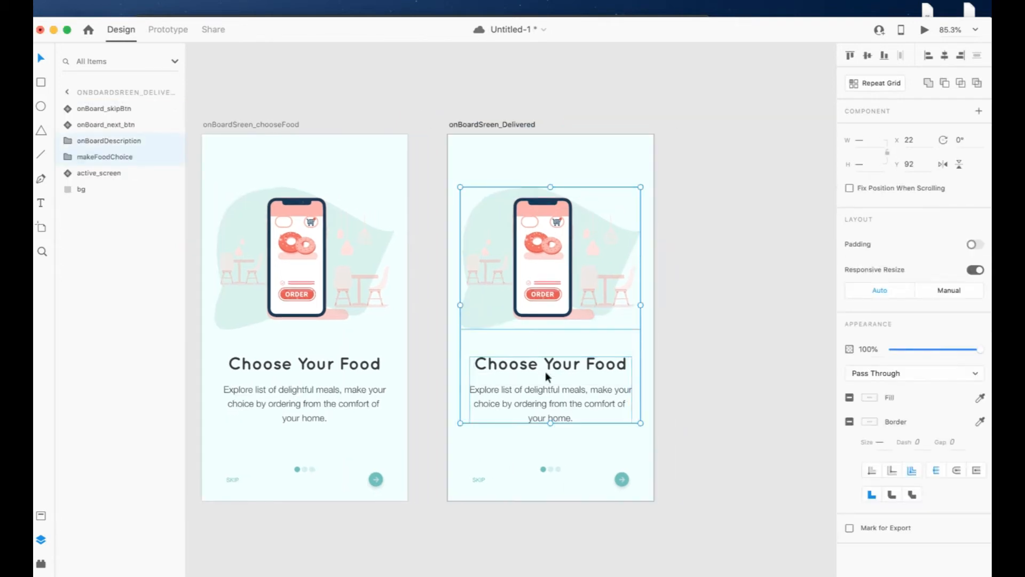
{"action": "right_click", "coordinate": [545, 376]}
{"action": "left_click", "coordinate": [581, 360]}
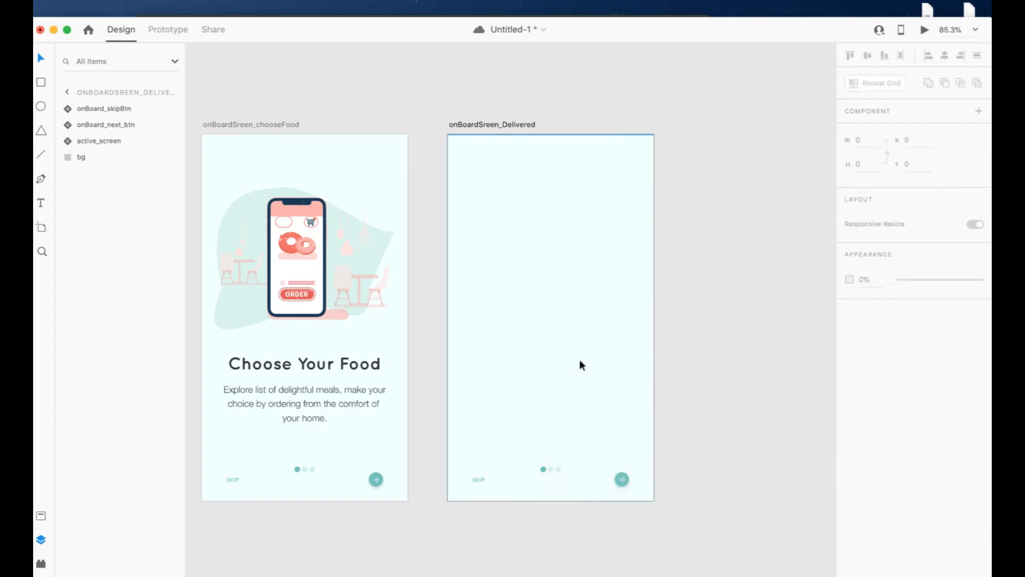
- Paste the scooter delivery illustration and the "Deliver to your Door" text group onto the onBoardSreen_Delivered artboard
{"action": "right_click", "coordinate": [542, 303]}
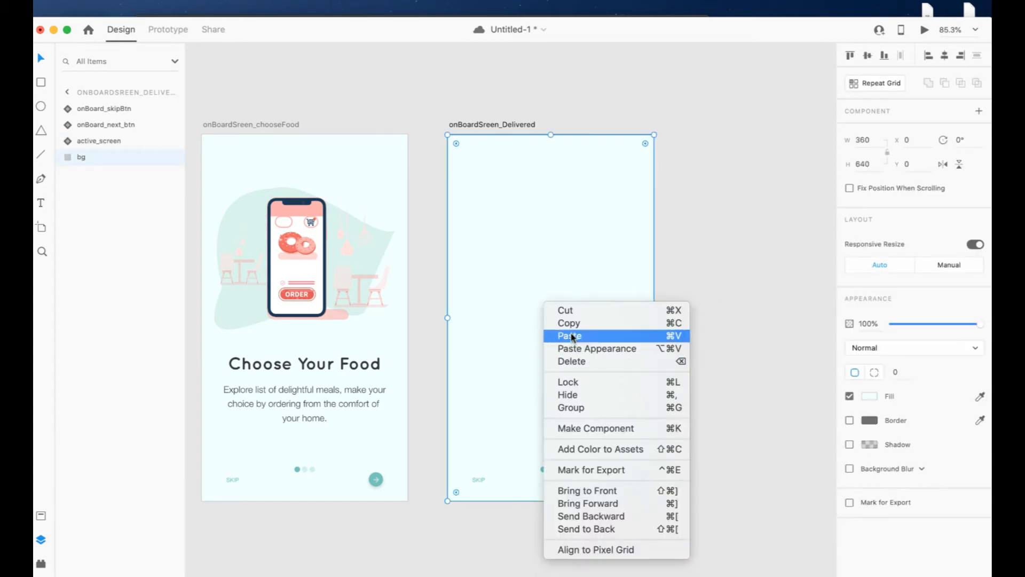
{"action": "left_click", "coordinate": [569, 335]}
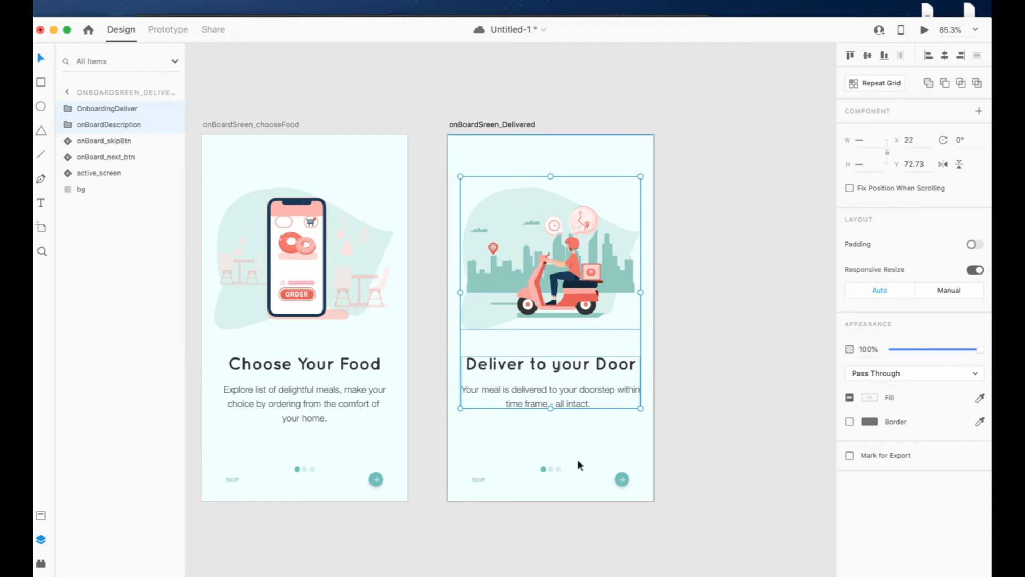
{"action": "left_click", "coordinate": [681, 351]}
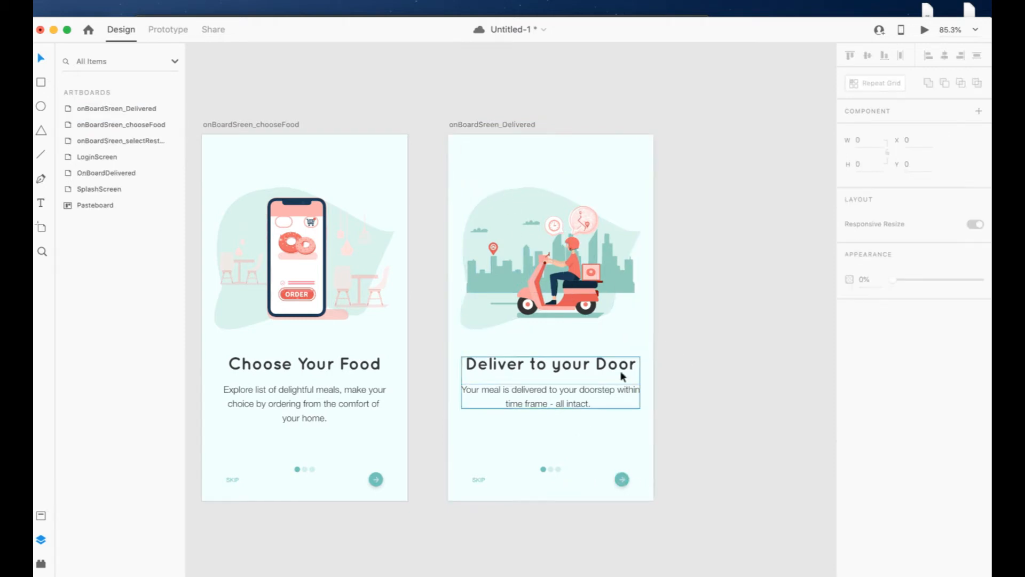
- Duplicate the onBoardSreen_Delivered artboard
{"action": "scroll", "coordinate": [579, 444], "scroll_direction": "right", "scroll_amount": 3}
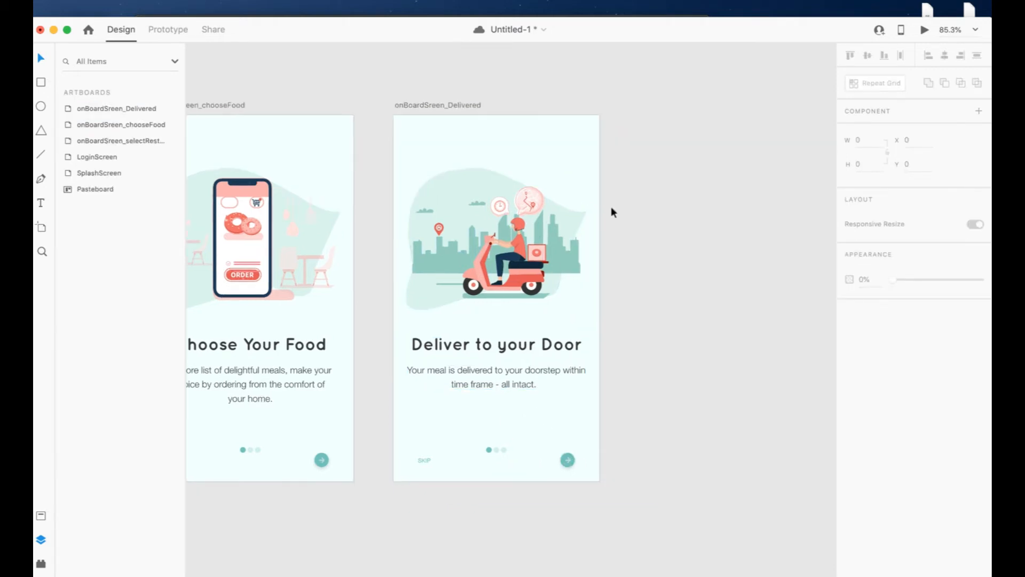
{"action": "left_click", "coordinate": [435, 105]}
{"action": "right_click", "coordinate": [100, 108]}
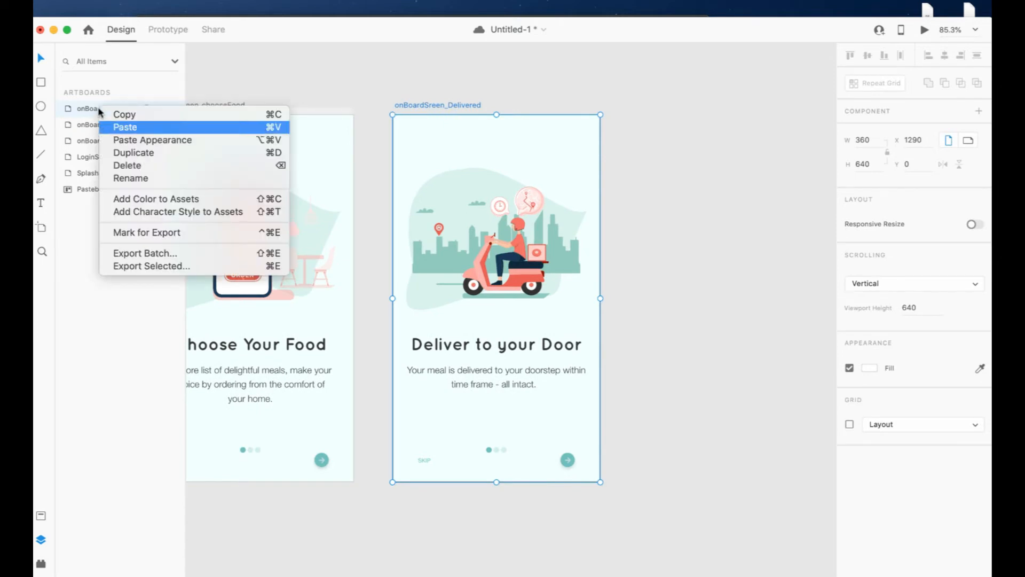
{"action": "left_click", "coordinate": [139, 153]}
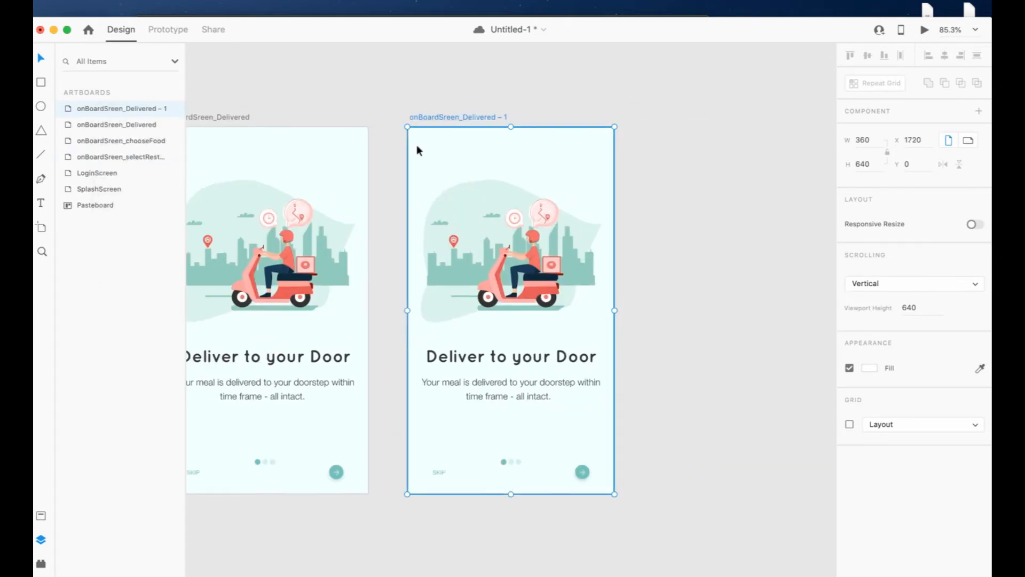
- Rename the duplicated artboard as loginScreen
{"action": "double_click", "coordinate": [470, 117]}
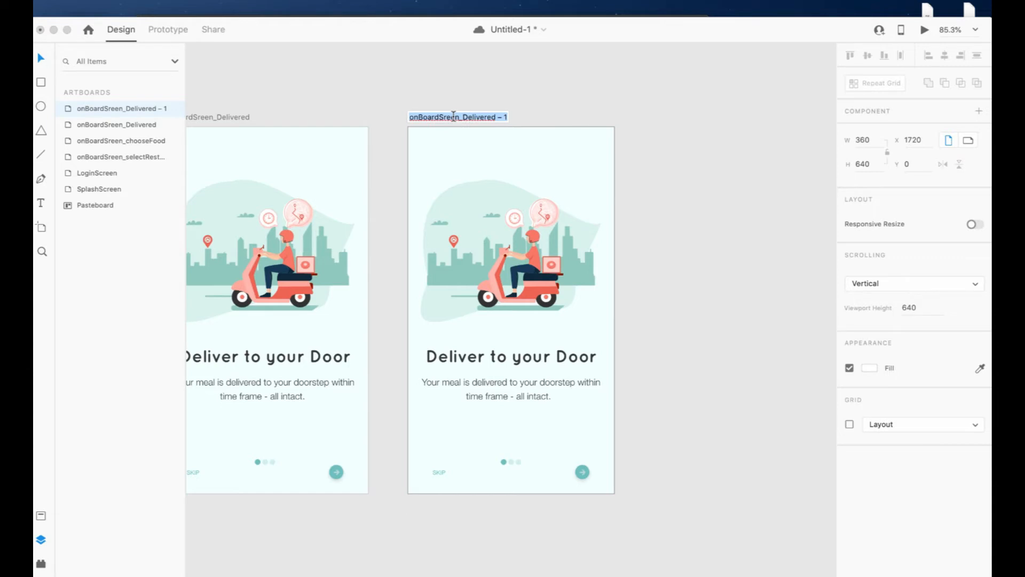
{"action": "type", "text": "login"}
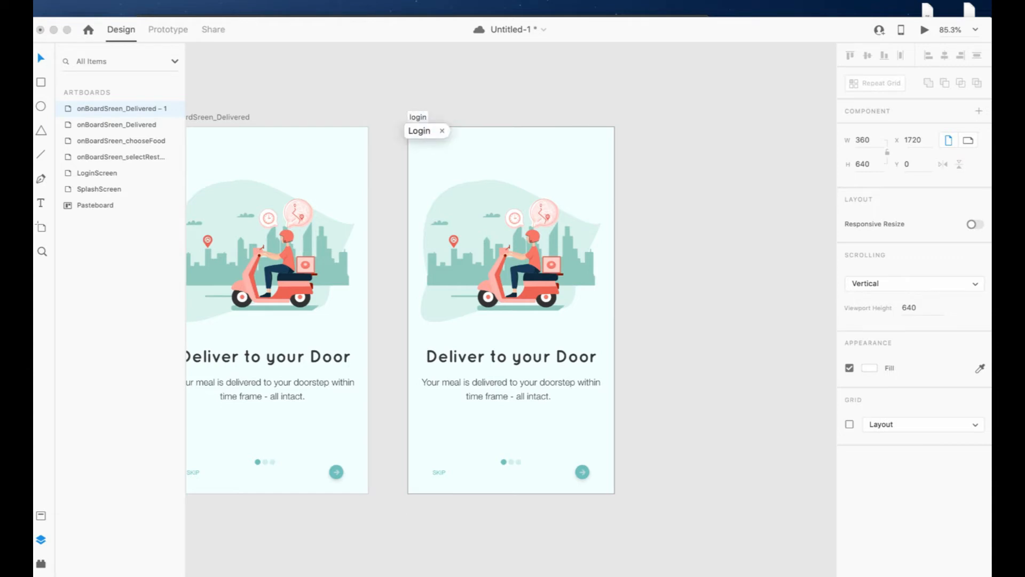
{"action": "type", "text": "Screen"}
{"action": "key", "text": "Return"}
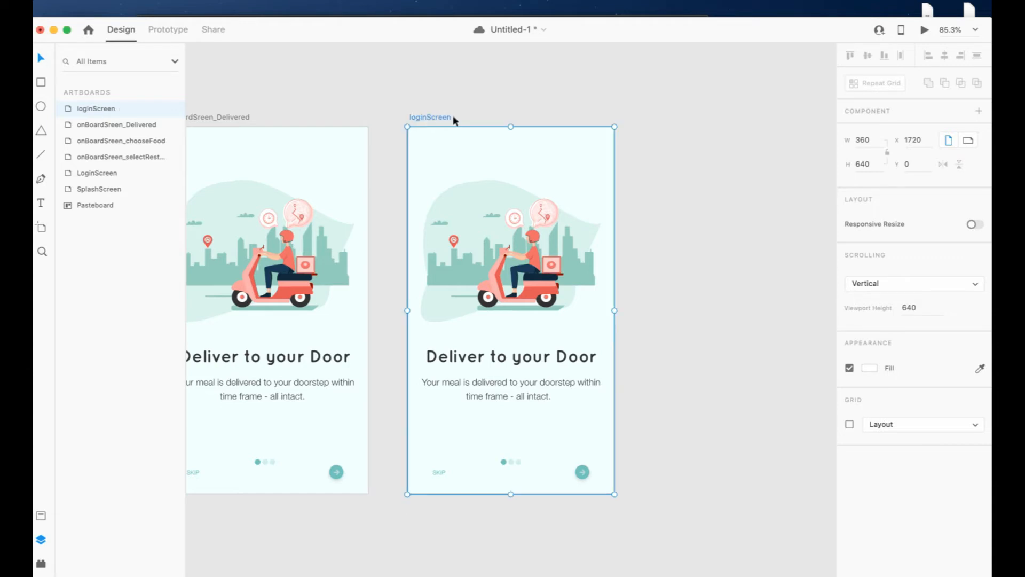
- Delete all content from the loginScreen artboard, including the background, illustration, description, skip and next buttons, and page dots
{"action": "left_click_drag", "start_coordinate": [514, 141], "coordinate": [556, 413]}
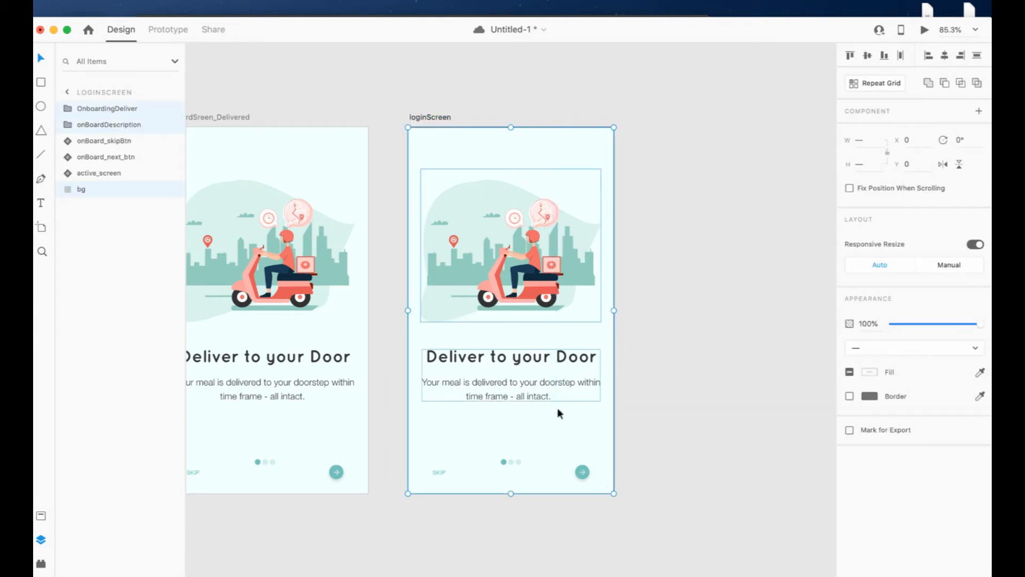
{"action": "key", "text": "Delete"}
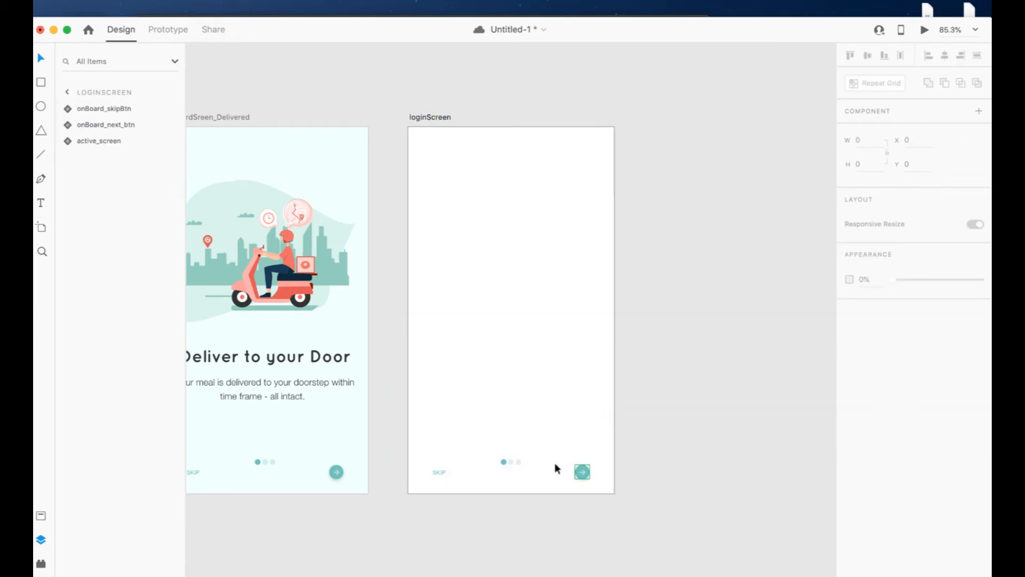
{"action": "left_click", "coordinate": [578, 470]}
{"action": "left_click_drag", "start_coordinate": [663, 430], "coordinate": [409, 494]}
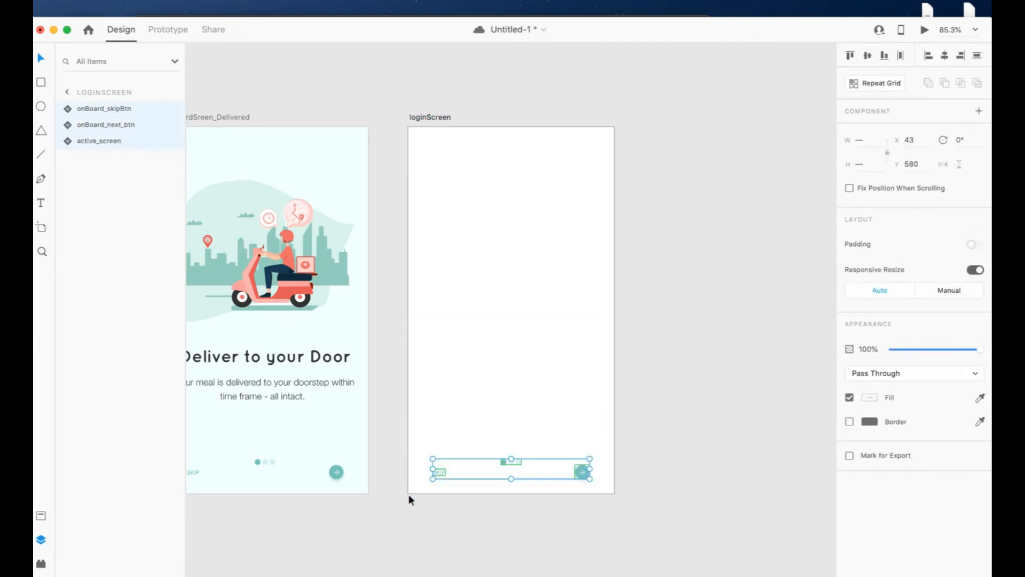
{"action": "key", "text": "Delete"}
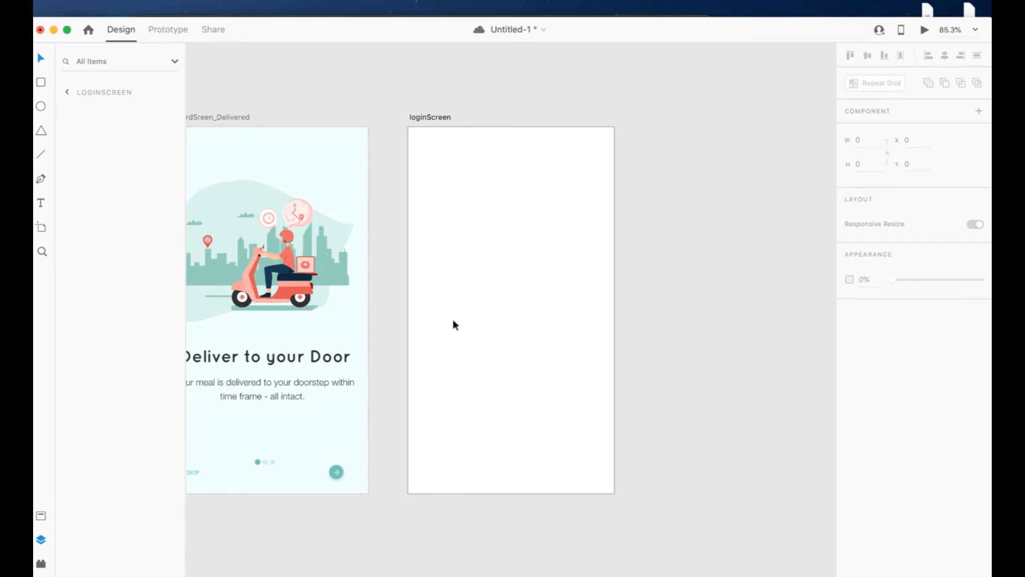
- Draw a borderless rectangle about 376 by 646 covering the whole loginScreen artboard
{"action": "left_click", "coordinate": [488, 254]}
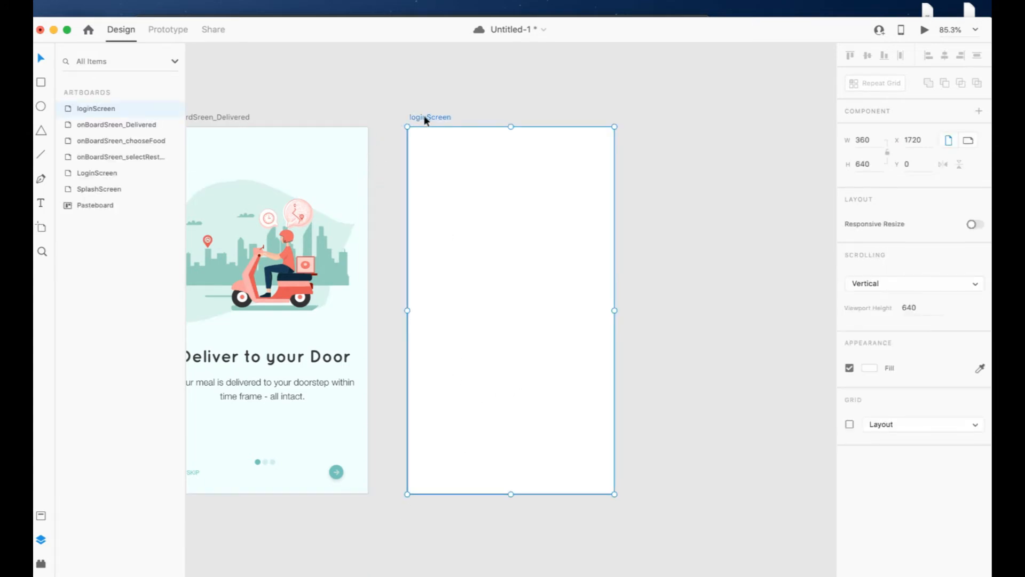
{"action": "left_click", "coordinate": [132, 125]}
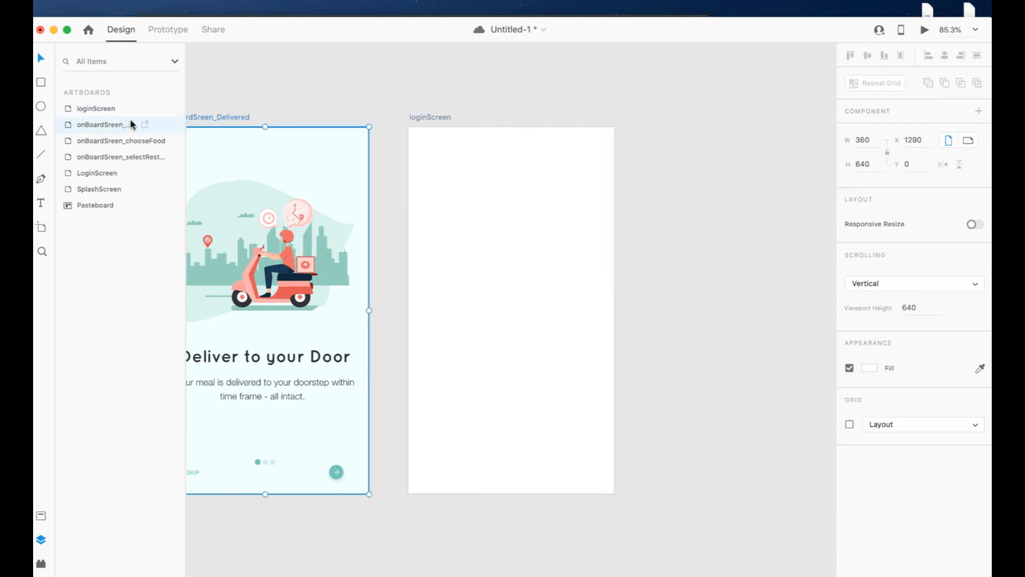
{"action": "left_click", "coordinate": [95, 109]}
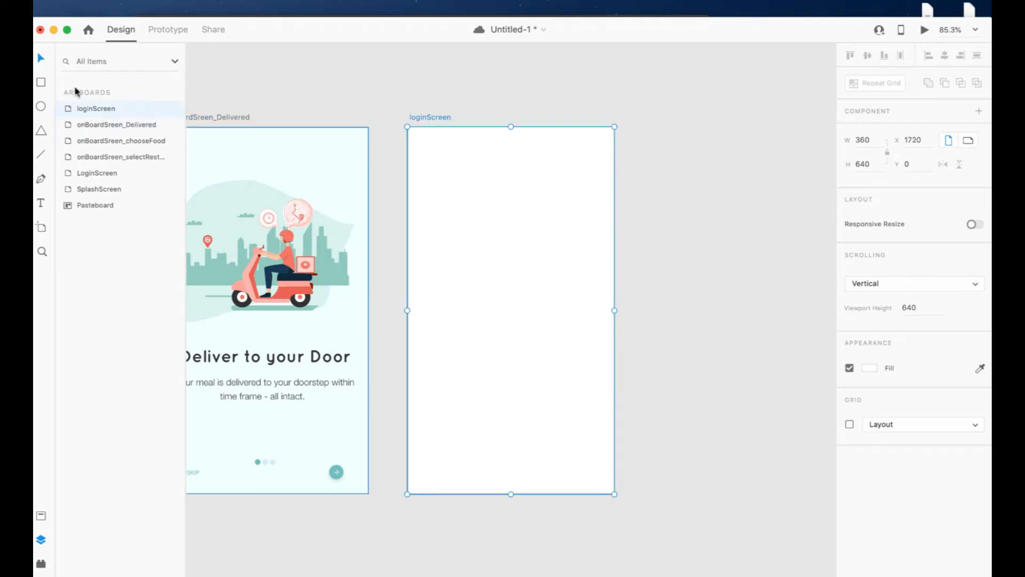
{"action": "key", "text": "r"}
{"action": "mouse_move", "coordinate": [407, 126]}
{"action": "left_mouse_down"}
{"action": "mouse_move", "coordinate": [581, 284]}
{"action": "mouse_move", "coordinate": [645, 462]}
{"action": "mouse_move", "coordinate": [631, 496]}
{"action": "mouse_move", "coordinate": [619, 494]}
{"action": "left_mouse_up"}
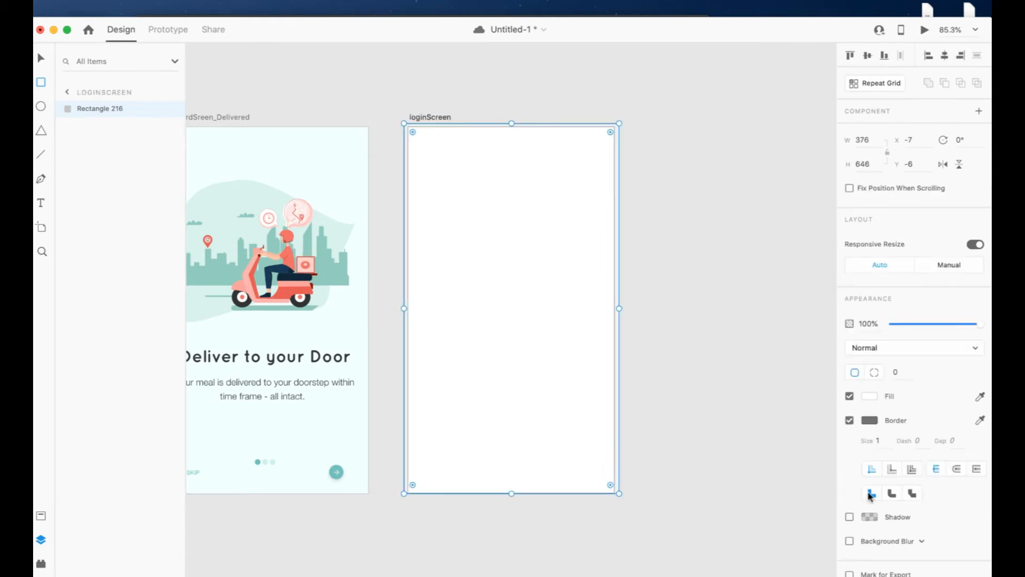
{"action": "left_click", "coordinate": [849, 420]}
- Fill the loginScreen background rectangle with dark teal
{"action": "scroll", "coordinate": [529, 423], "scroll_direction": "left", "scroll_amount": 15}
{"action": "scroll", "coordinate": [529, 423], "scroll_direction": "up", "scroll_amount": 5}
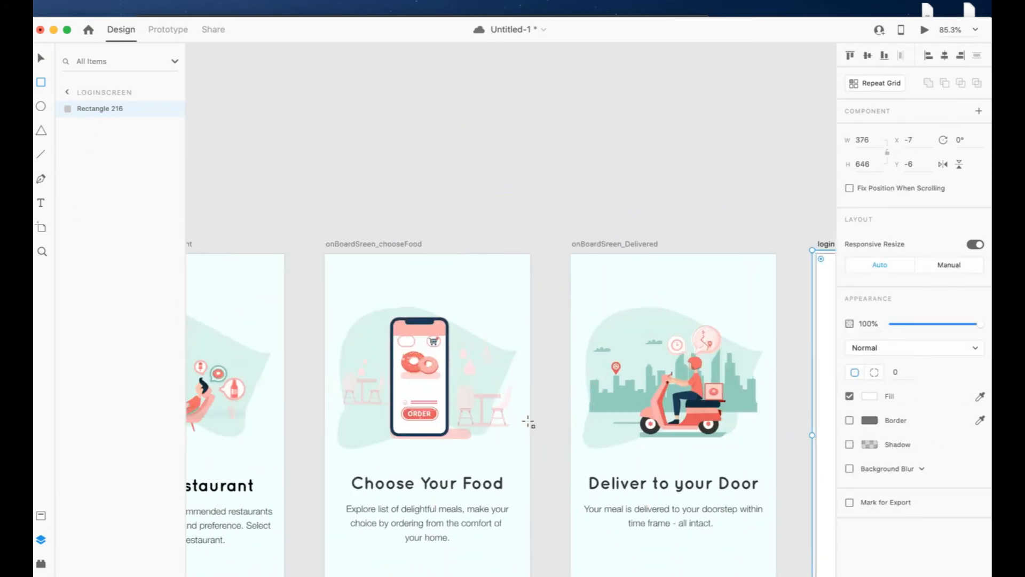
{"action": "scroll", "coordinate": [529, 424], "scroll_direction": "left", "scroll_amount": 2}
{"action": "scroll", "coordinate": [528, 424], "scroll_direction": "down", "scroll_amount": 6}
{"action": "scroll", "coordinate": [528, 424], "scroll_direction": "right", "scroll_amount": 10}
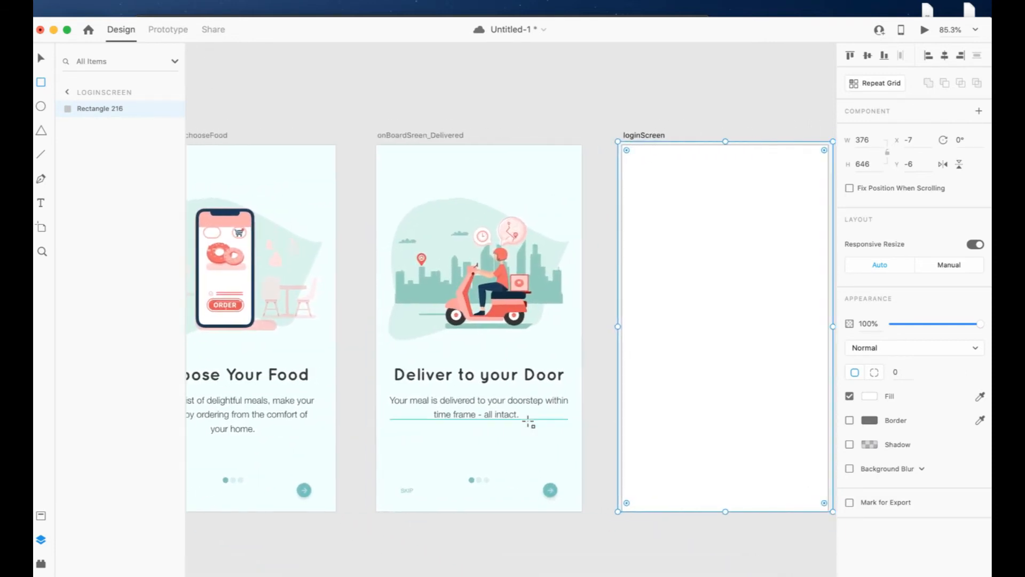
{"action": "key", "text": "v"}
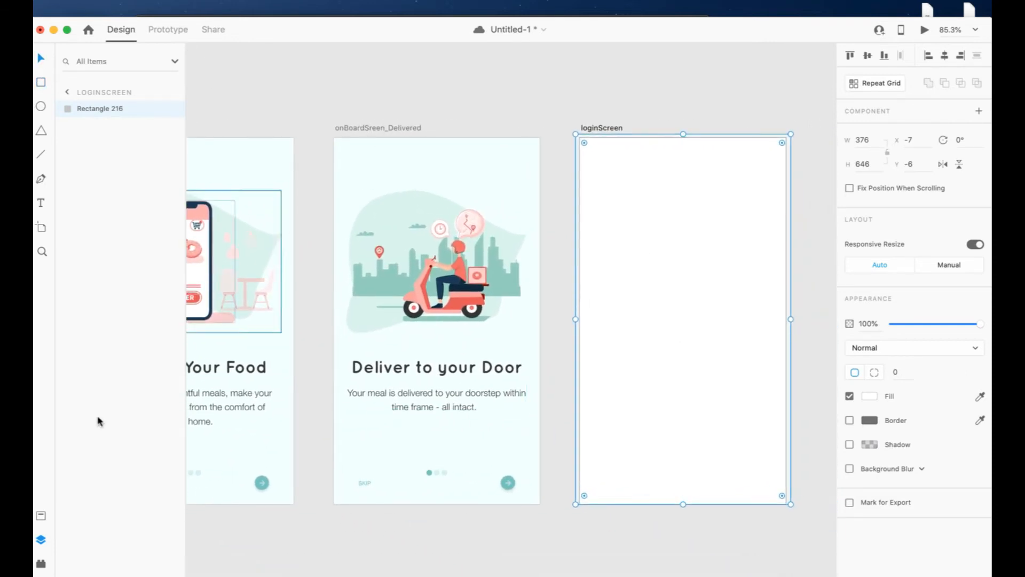
{"action": "left_click", "coordinate": [41, 515]}
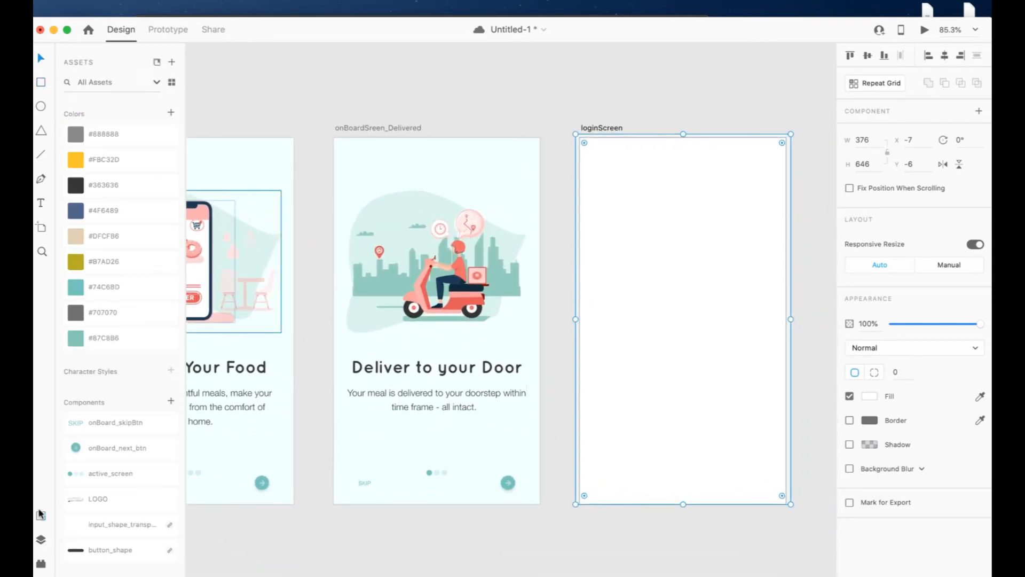
{"action": "left_click", "coordinate": [110, 288]}
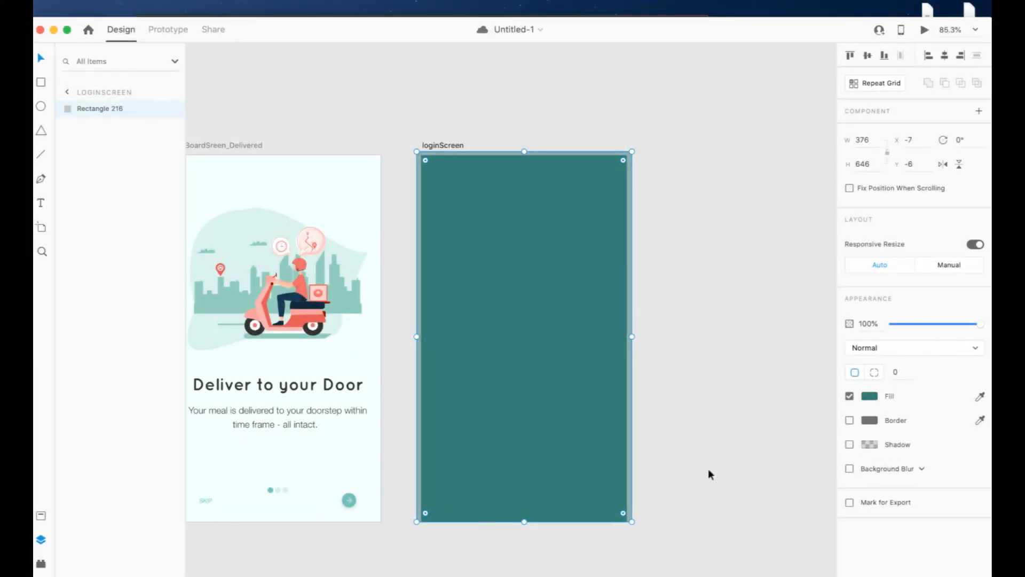
- Apply a background blur to the rectangle with blur amount 47, brightness 7 and opacity 49%
{"action": "left_click", "coordinate": [850, 470]}
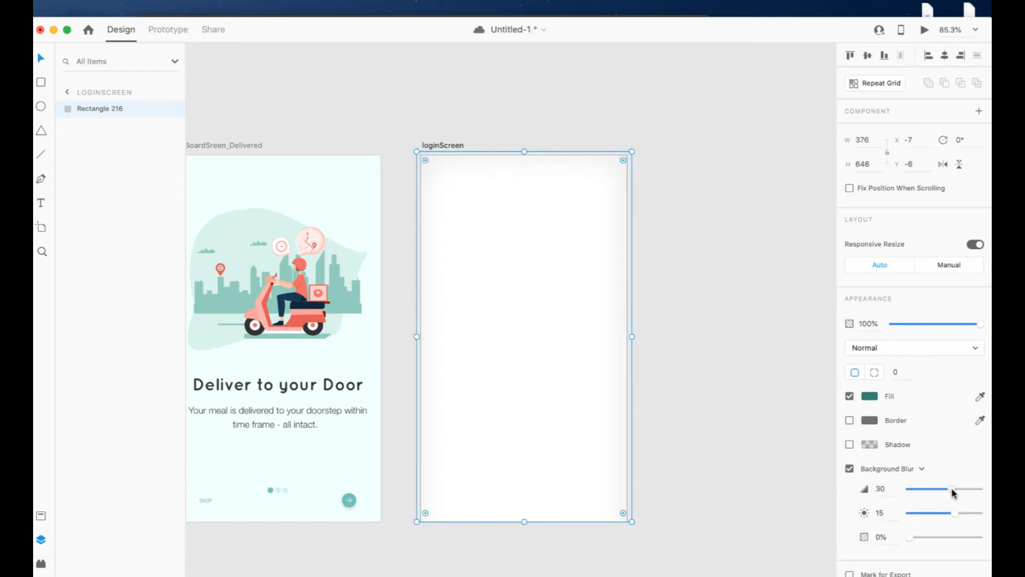
{"action": "left_click_drag", "start_coordinate": [953, 493], "coordinate": [971, 492]}
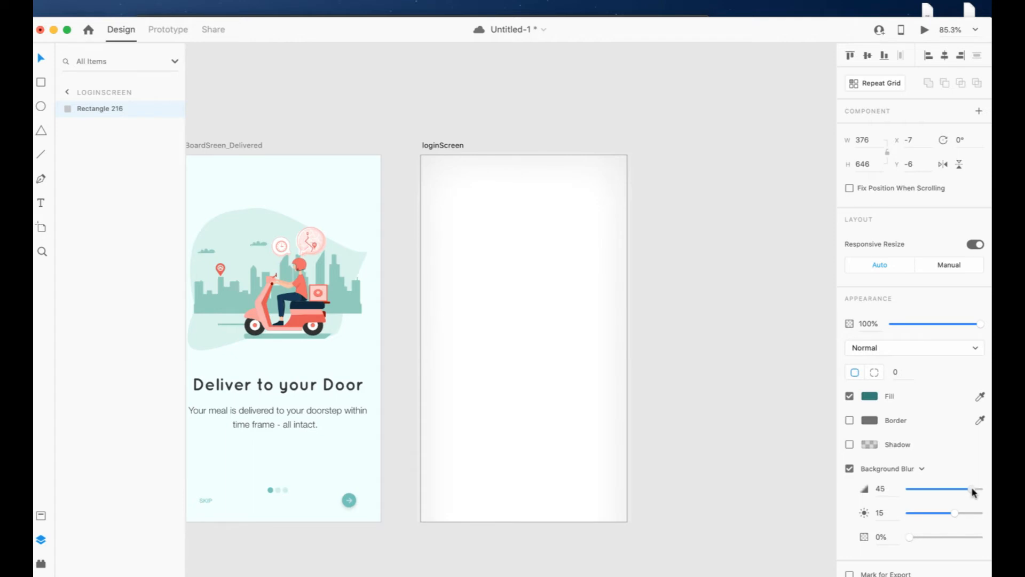
{"action": "left_click_drag", "start_coordinate": [954, 513], "coordinate": [944, 540]}
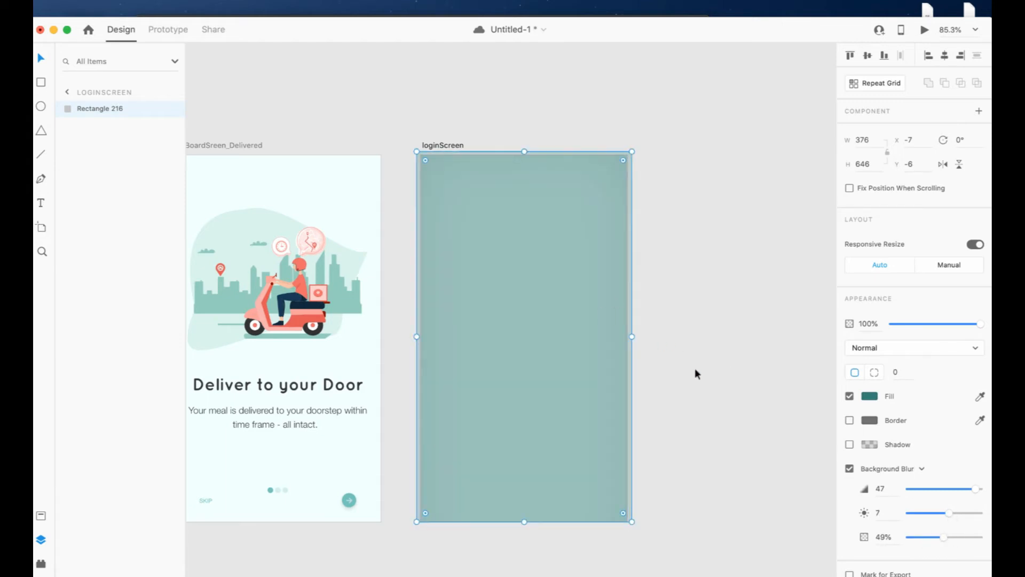
- Insert the arrow-left icon from the Icons 4 Design plugin and place it in loginScreen's upper-left corner
{"action": "scroll", "coordinate": [521, 218], "scroll_direction": "up", "scroll_amount": 2}
{"action": "scroll", "coordinate": [522, 217], "scroll_direction": "left", "scroll_amount": 2}
{"action": "left_click", "coordinate": [41, 563]}
{"action": "scroll", "coordinate": [97, 362], "scroll_direction": "down", "scroll_amount": 10}
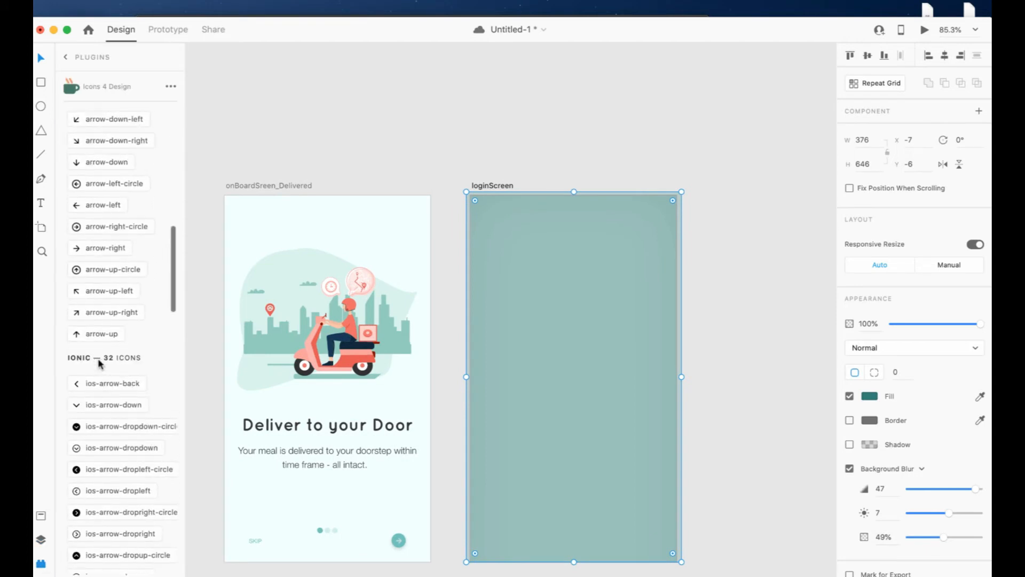
{"action": "left_click", "coordinate": [94, 206]}
{"action": "left_click_drag", "start_coordinate": [709, 378], "coordinate": [462, 228]}
- Reshape the arrow icon's lines into a longer arrow about 26 by 13.5
{"action": "left_click", "coordinate": [878, 442]}
{"action": "scroll", "coordinate": [507, 241], "scroll_direction": "up", "scroll_amount": 5}
{"action": "scroll", "coordinate": [505, 240], "scroll_direction": "up", "scroll_amount": 3}
{"action": "double_click", "coordinate": [417, 228]}
{"action": "left_click", "coordinate": [410, 257]}
{"action": "double_click", "coordinate": [409, 257]}
{"action": "left_click_drag", "start_coordinate": [409, 258], "coordinate": [412, 246]}
{"action": "left_click_drag", "start_coordinate": [409, 197], "coordinate": [453, 227]}
{"action": "left_click", "coordinate": [461, 228]}
{"action": "key", "text": "Escape"}
- Set the arrow icon's border colour to white, #FFFFFF
{"action": "left_click", "coordinate": [870, 421]}
{"action": "left_click_drag", "start_coordinate": [758, 374], "coordinate": [533, 268]}
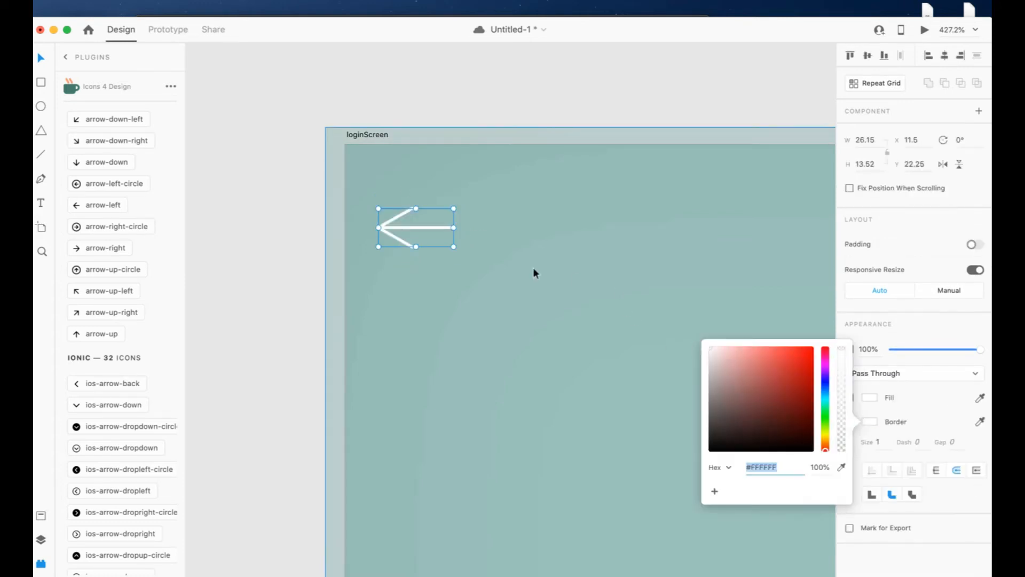
{"action": "left_click", "coordinate": [533, 270]}
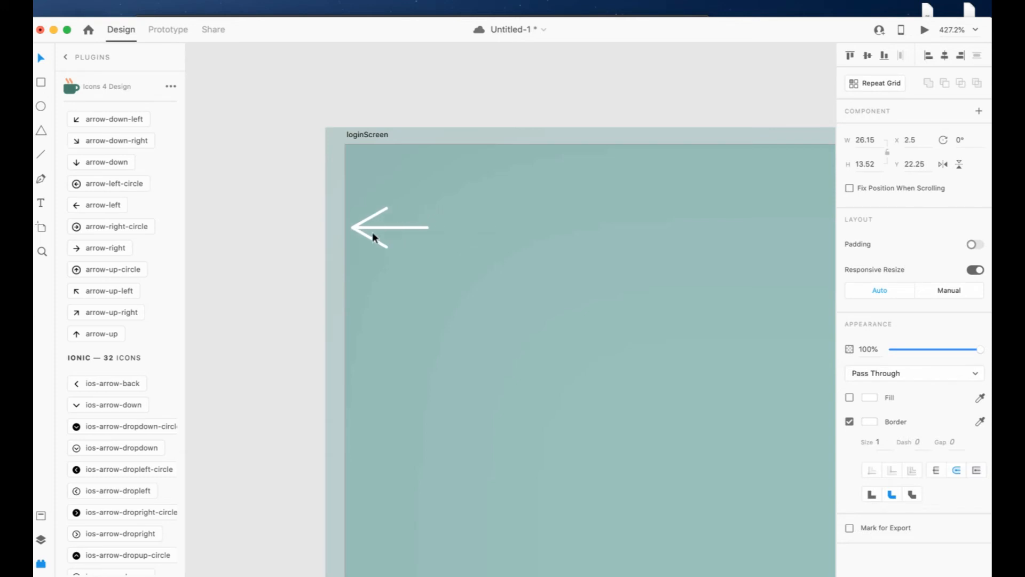
- Move the arrow icon inward from the artboard's left edge and fit the background rectangle's upper-left corner to the artboard
{"action": "left_click_drag", "start_coordinate": [372, 233], "coordinate": [431, 235]}
{"action": "left_click_drag", "start_coordinate": [331, 133], "coordinate": [348, 143]}
{"action": "mouse_move", "coordinate": [428, 222]}
{"action": "left_mouse_down"}
{"action": "mouse_move", "coordinate": [383, 214]}
{"action": "mouse_move", "coordinate": [421, 216]}
{"action": "left_mouse_up"}
- Add the text "Sign In" and place it below the arrow icon on the loginScreen artboard
{"action": "key", "text": "t"}
{"action": "left_click", "coordinate": [414, 278]}
{"action": "type", "text": "Sign"}
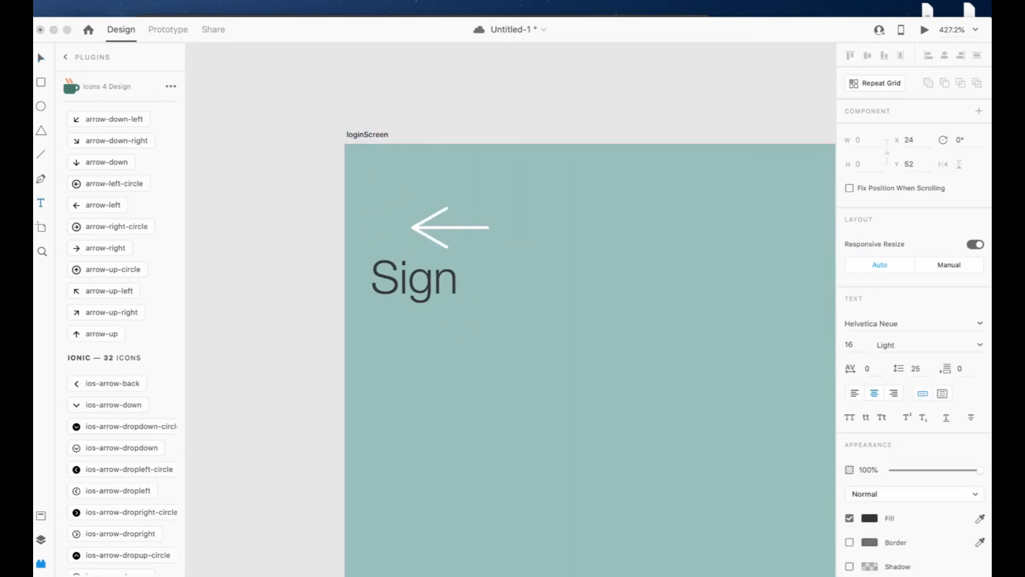
{"action": "type", "text": " In"}
{"action": "key", "text": "Escape"}
{"action": "left_click_drag", "start_coordinate": [432, 282], "coordinate": [476, 367]}
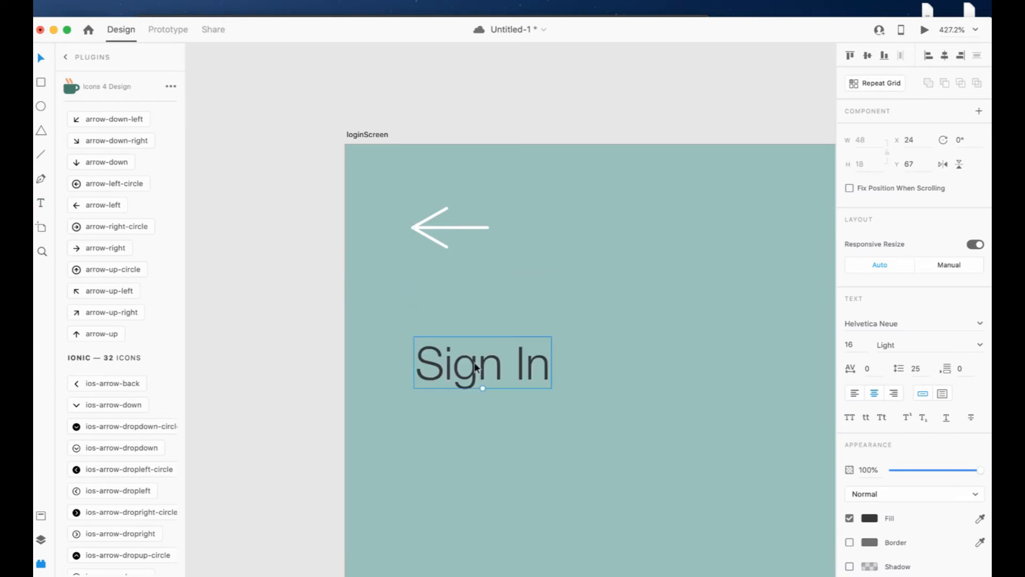
- Format the "Sign In" text as Quicksand Bold at size 20 and align it under the arrow
{"action": "left_click", "coordinate": [892, 325]}
{"action": "type", "text": "Quicksand"}
{"action": "key", "text": "Return"}
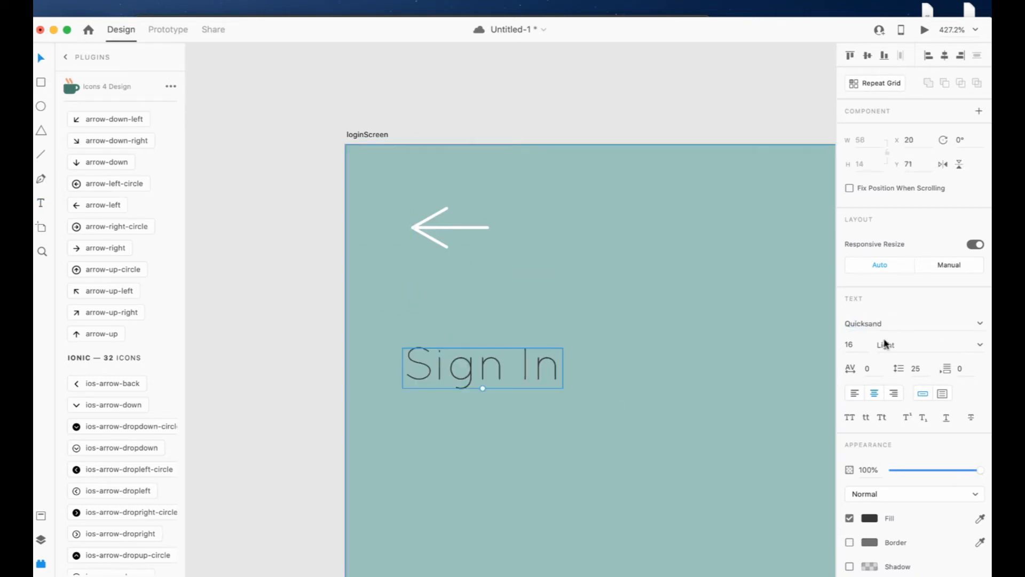
{"action": "left_click", "coordinate": [975, 346]}
{"action": "left_click", "coordinate": [888, 419]}
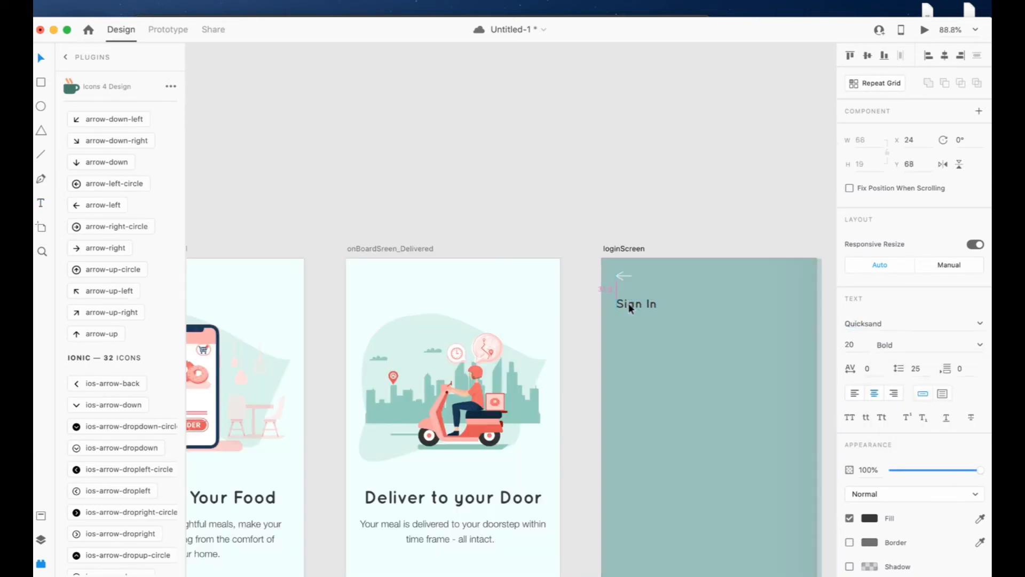
- Change the "Sign In" text fill to white
{"action": "left_click", "coordinate": [872, 516]}
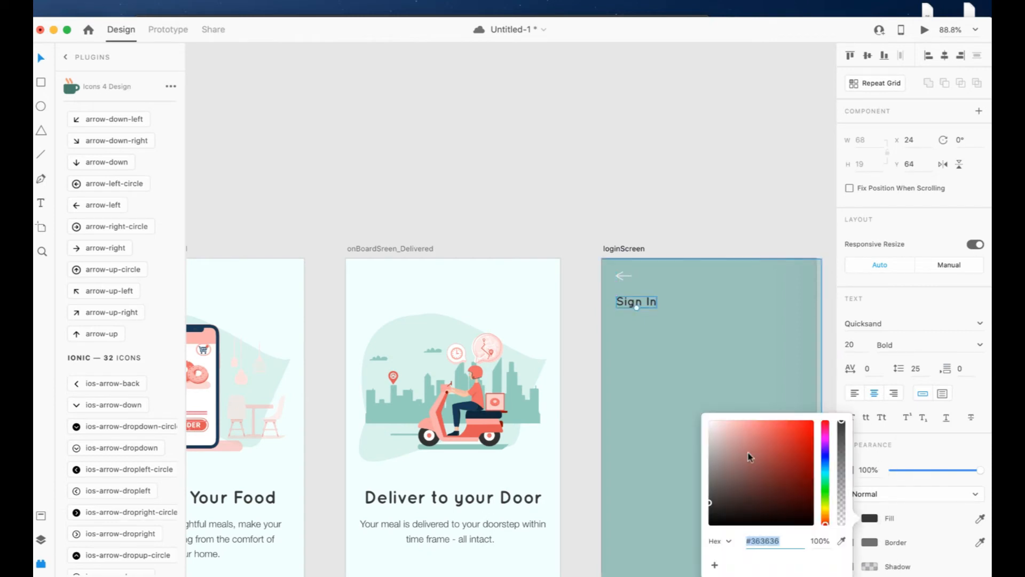
{"action": "left_click_drag", "start_coordinate": [748, 453], "coordinate": [660, 383]}
{"action": "left_click", "coordinate": [660, 384]}
- Copy the nimbly logo component from the pasteboard into the loginScreen artboard and place it below the "Sign In" title
{"action": "scroll", "coordinate": [719, 470], "scroll_direction": "down", "scroll_amount": 3}
{"action": "scroll", "coordinate": [637, 313], "scroll_direction": "up", "scroll_amount": 8}
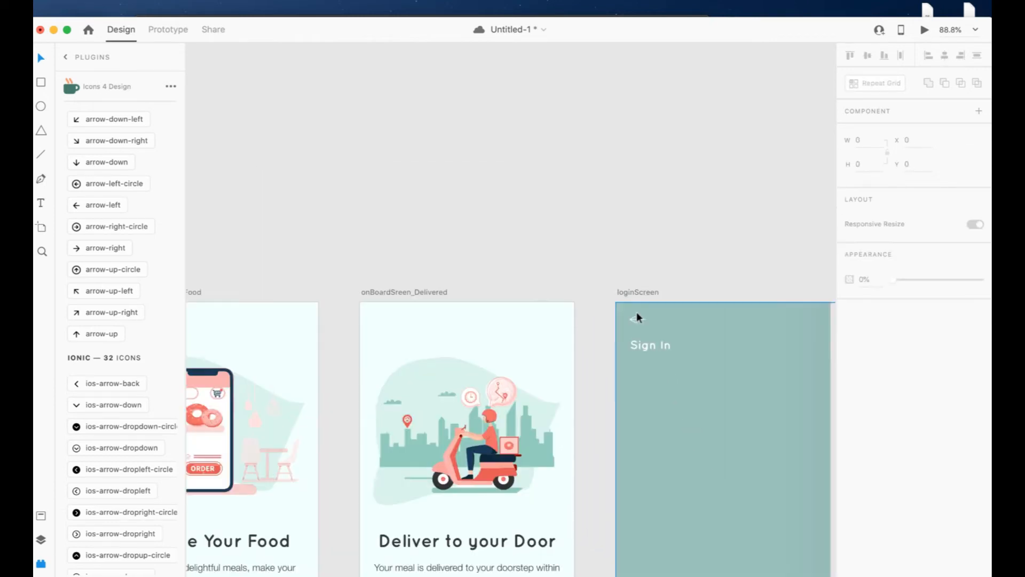
{"action": "scroll", "coordinate": [637, 312], "scroll_direction": "left", "scroll_amount": 15}
{"action": "double_click", "coordinate": [588, 438]}
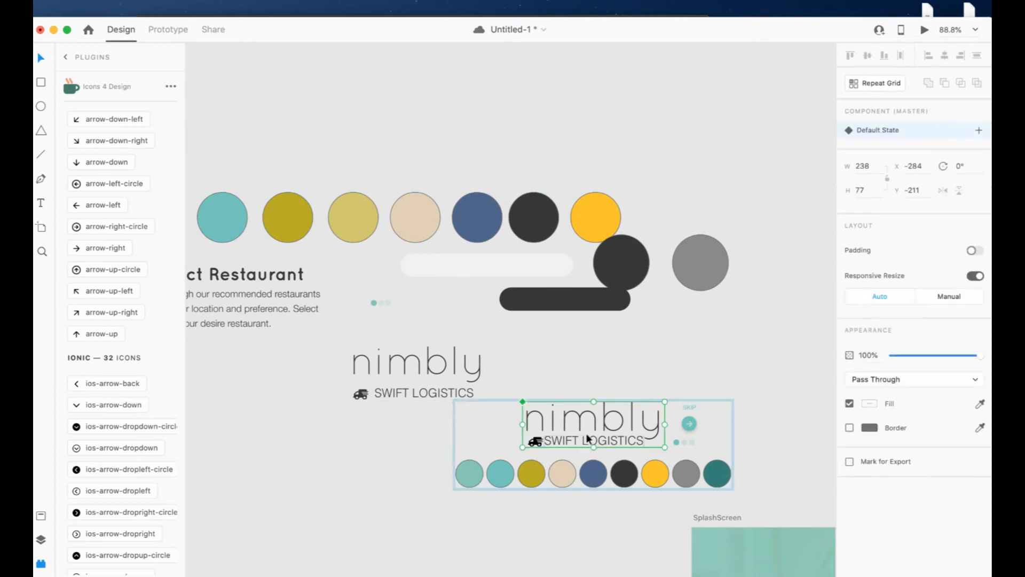
{"action": "scroll", "coordinate": [625, 437], "scroll_direction": "down", "scroll_amount": 5}
{"action": "scroll", "coordinate": [626, 438], "scroll_direction": "right", "scroll_amount": 20}
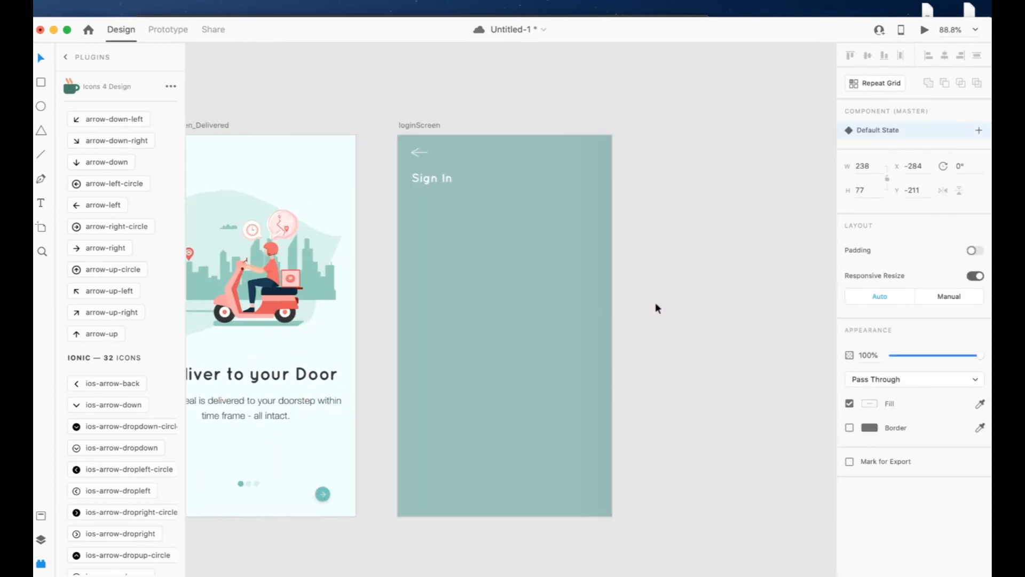
{"action": "left_click", "coordinate": [573, 313]}
{"action": "key", "text": "super+v"}
{"action": "left_click_drag", "start_coordinate": [522, 329], "coordinate": [524, 250]}
{"action": "left_click", "coordinate": [563, 312]}
- Draw a white rectangle about 329 × 46 below the logo and centre it horizontally on the artboard
{"action": "left_click", "coordinate": [41, 82]}
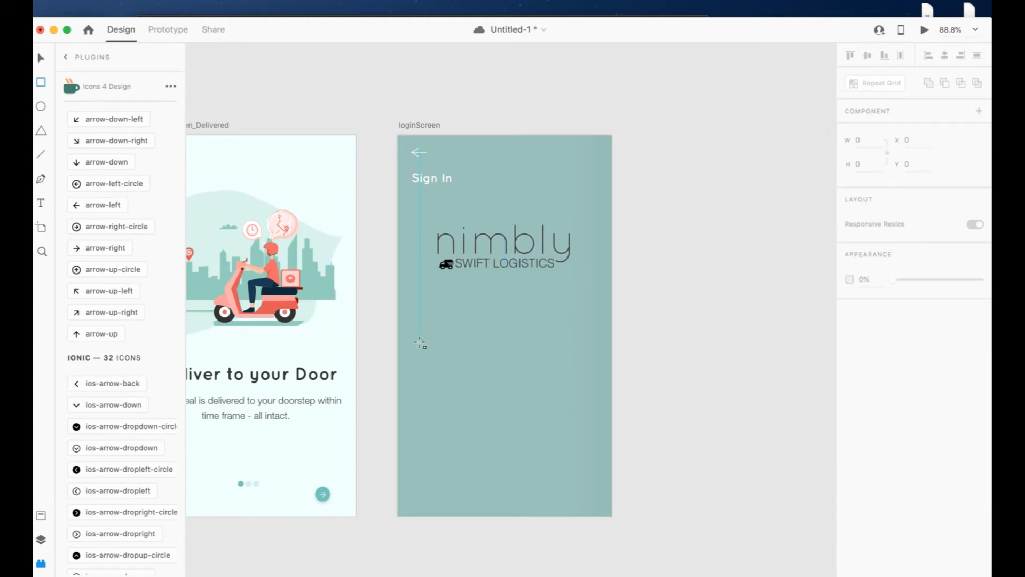
{"action": "mouse_move", "coordinate": [419, 343]}
{"action": "left_mouse_down"}
{"action": "mouse_move", "coordinate": [611, 389]}
{"action": "mouse_move", "coordinate": [613, 367]}
{"action": "mouse_move", "coordinate": [397, 350]}
{"action": "left_mouse_up"}
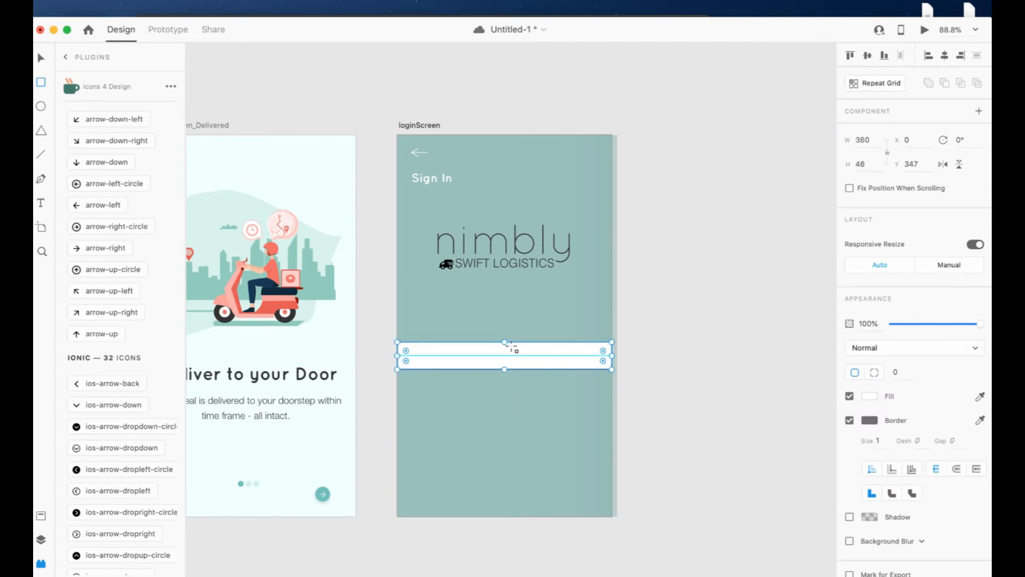
{"action": "left_click_drag", "start_coordinate": [612, 355], "coordinate": [593, 356]}
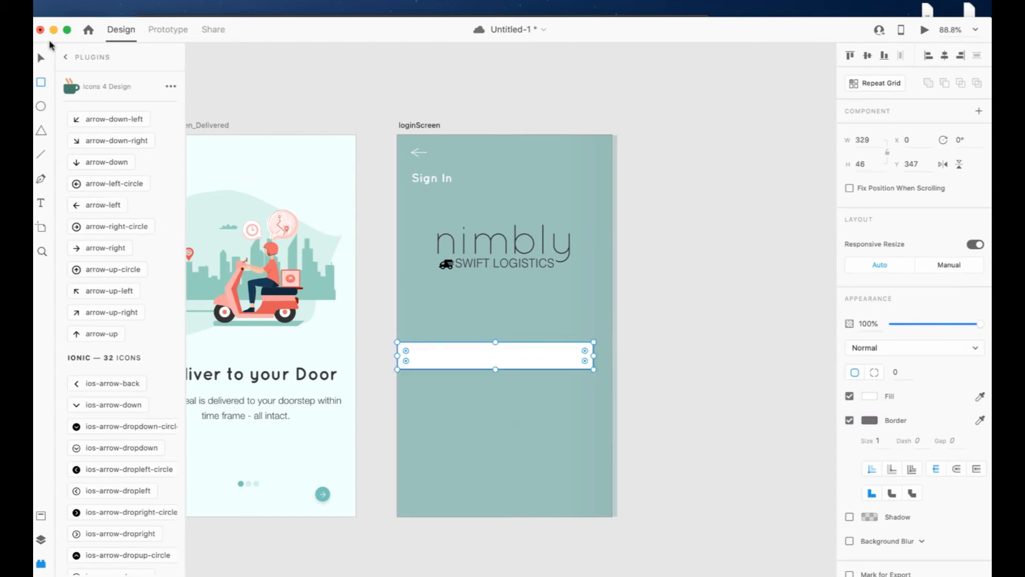
{"action": "left_click", "coordinate": [43, 56]}
{"action": "left_click", "coordinate": [600, 329]}
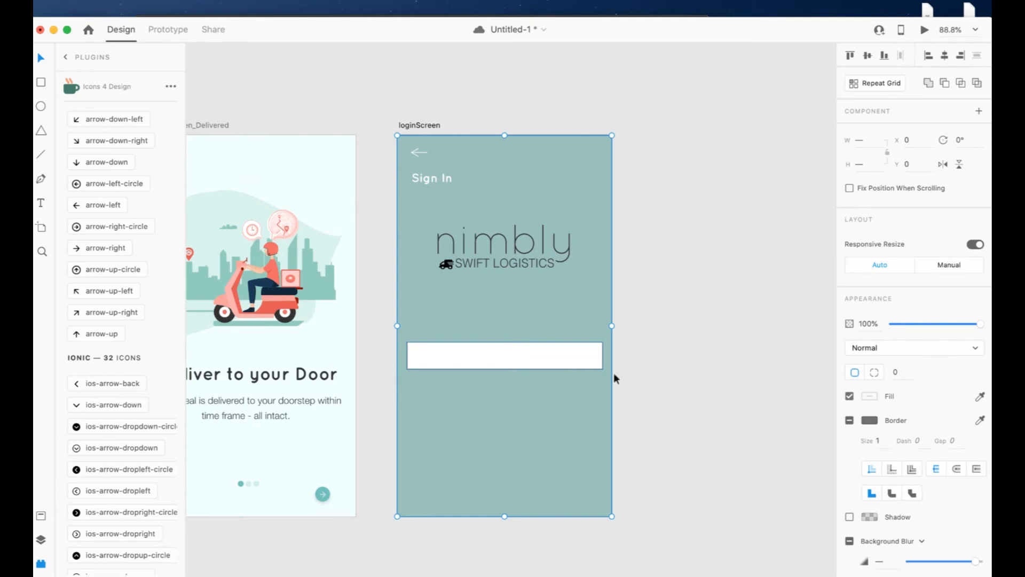
- Remove the white rectangle's border and reshape it into a pill about 42 high with corner radius 23
{"action": "left_click", "coordinate": [575, 355]}
{"action": "left_click", "coordinate": [850, 420]}
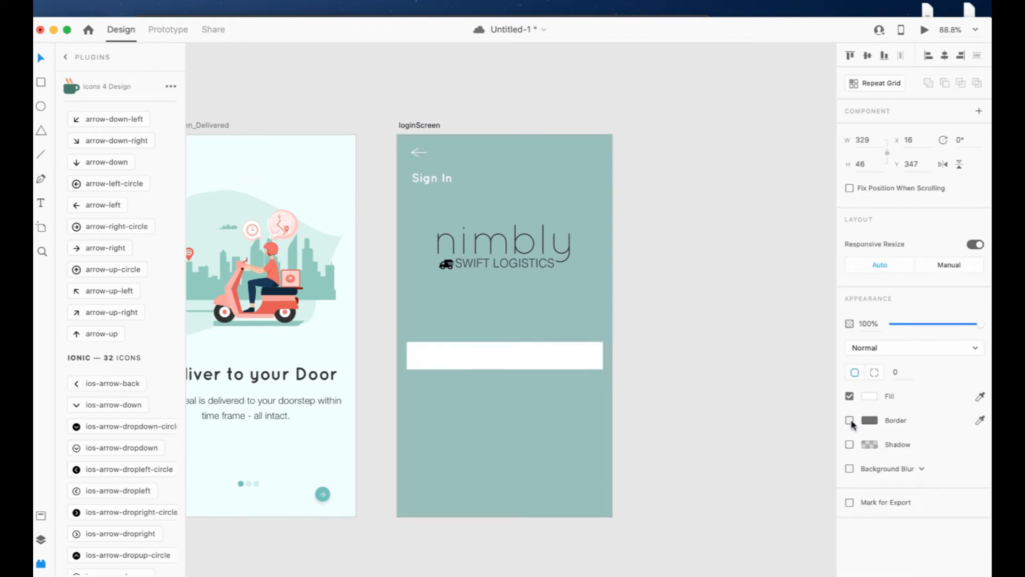
{"action": "left_click_drag", "start_coordinate": [596, 354], "coordinate": [563, 350]}
- Lower the opacity of the pill shape's white fill so it becomes translucent
{"action": "left_click", "coordinate": [866, 397]}
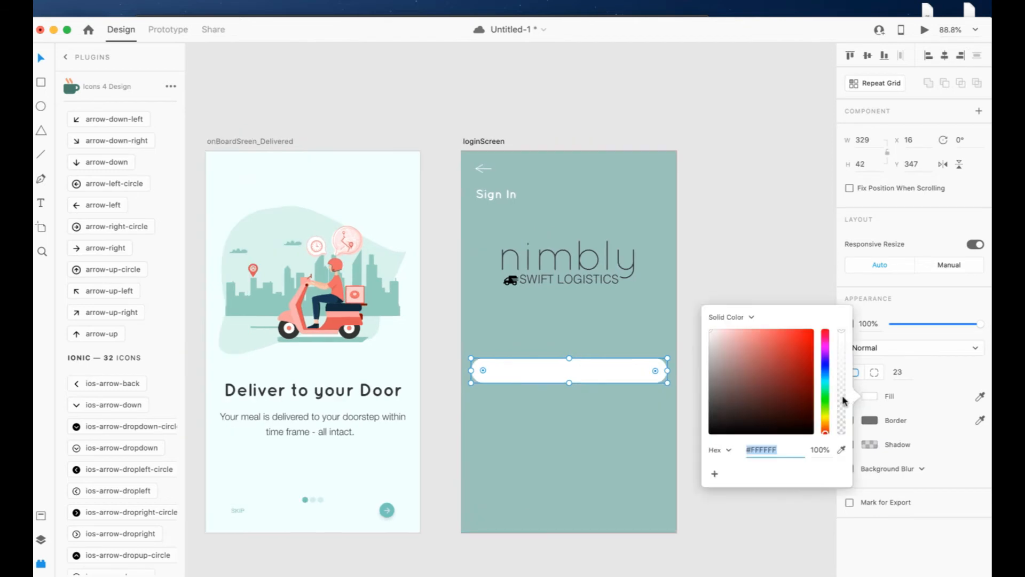
{"action": "left_click_drag", "start_coordinate": [843, 407], "coordinate": [844, 392]}
{"action": "left_click", "coordinate": [773, 270]}
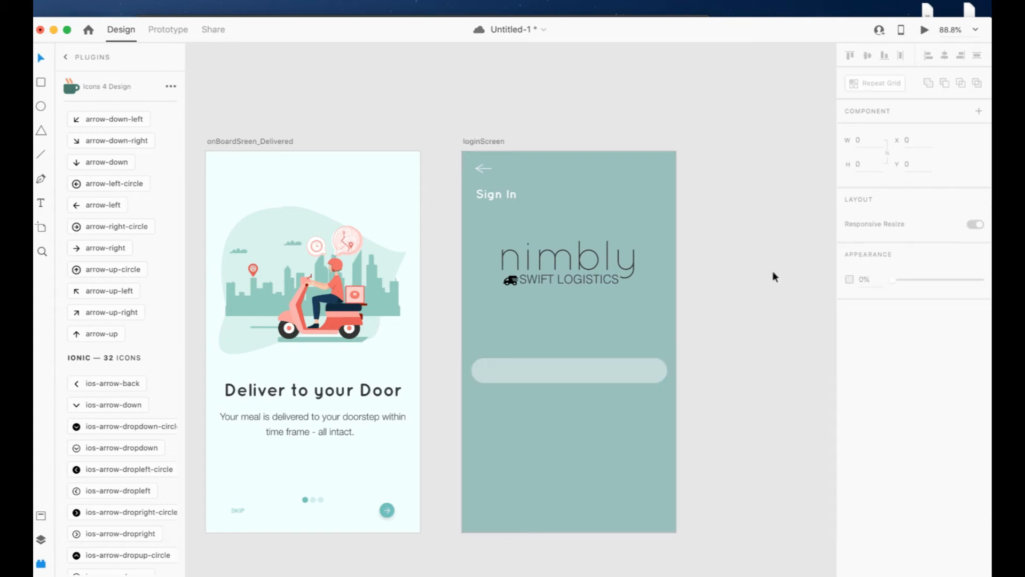
- Narrow the translucent pill to about 304 wide and centre it horizontally on the artboard
{"action": "left_click_drag", "start_coordinate": [668, 370], "coordinate": [652, 370]}
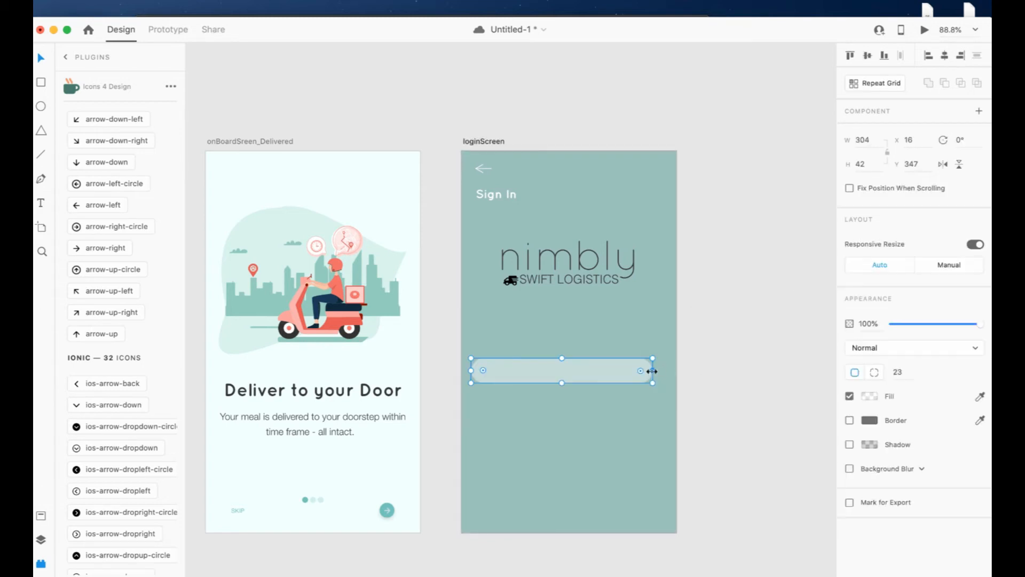
{"action": "left_click", "coordinate": [667, 398]}
{"action": "left_click", "coordinate": [945, 55]}
{"action": "left_click", "coordinate": [706, 350]}
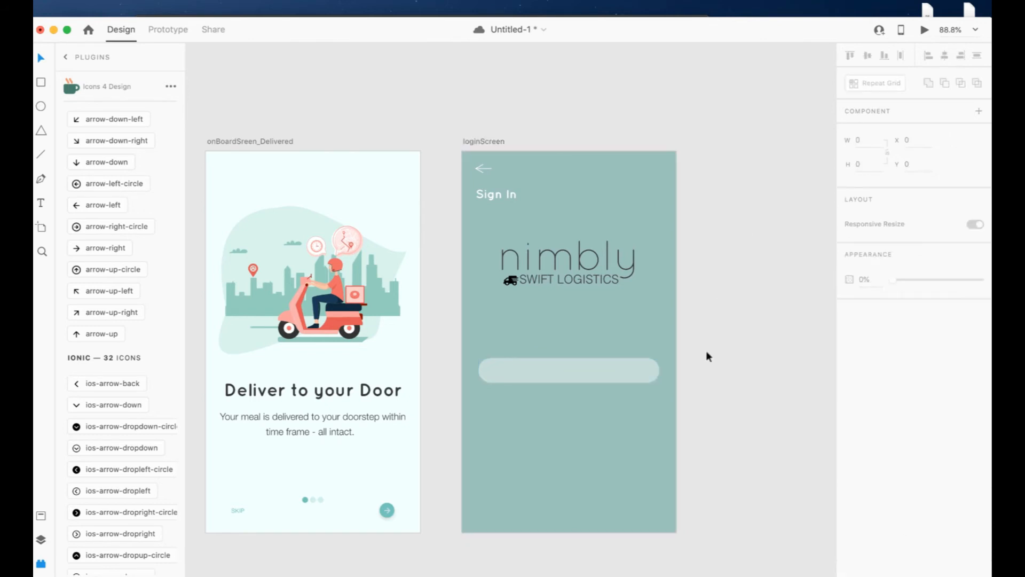
- Duplicate the pill below itself to make two input fields and add the text "mobile" on the upper one
{"action": "left_click", "coordinate": [574, 373]}
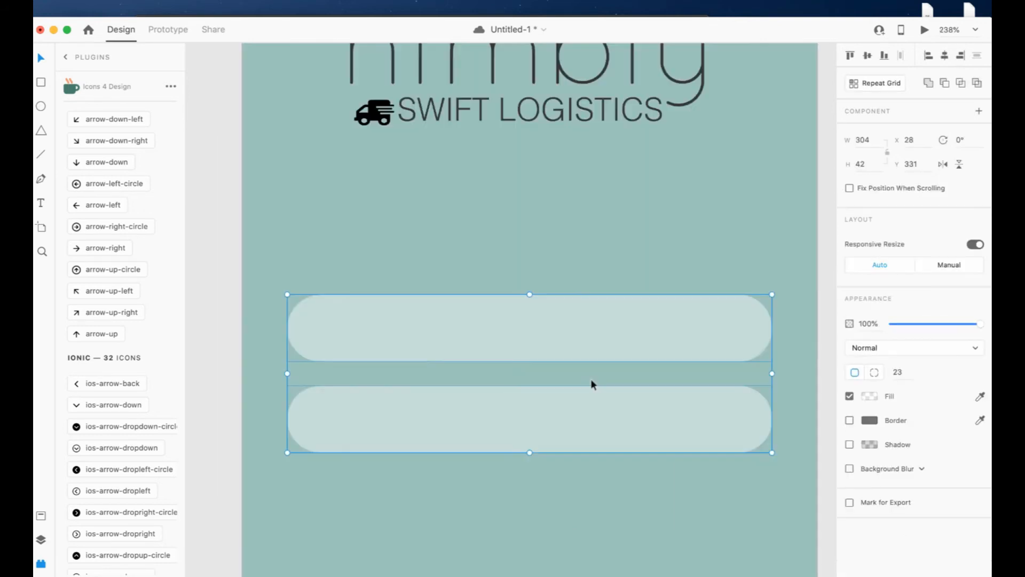
{"action": "key", "text": "t"}
{"action": "left_click", "coordinate": [335, 323]}
{"action": "type", "text": "mobile"}
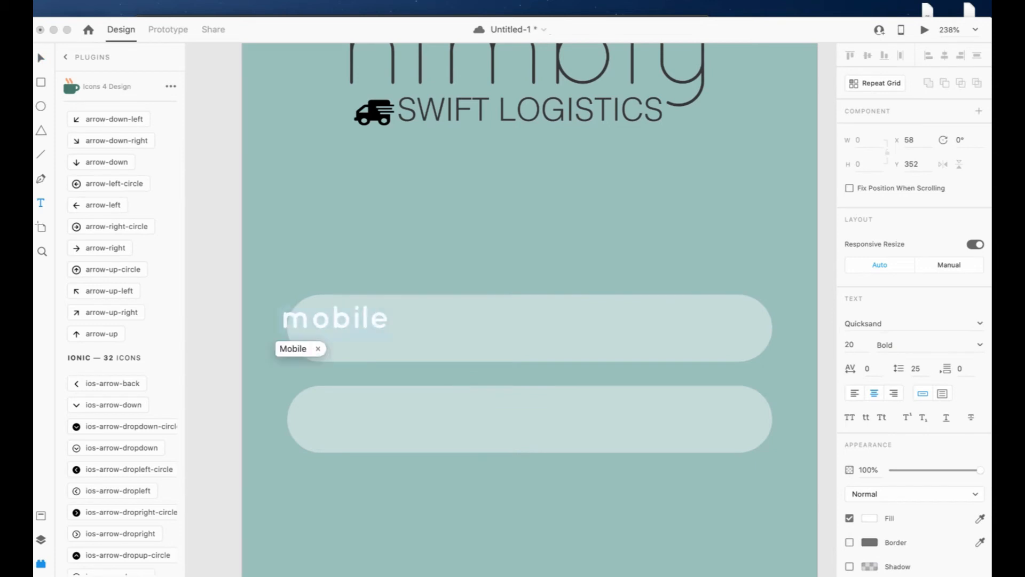
{"action": "left_click", "coordinate": [42, 59]}
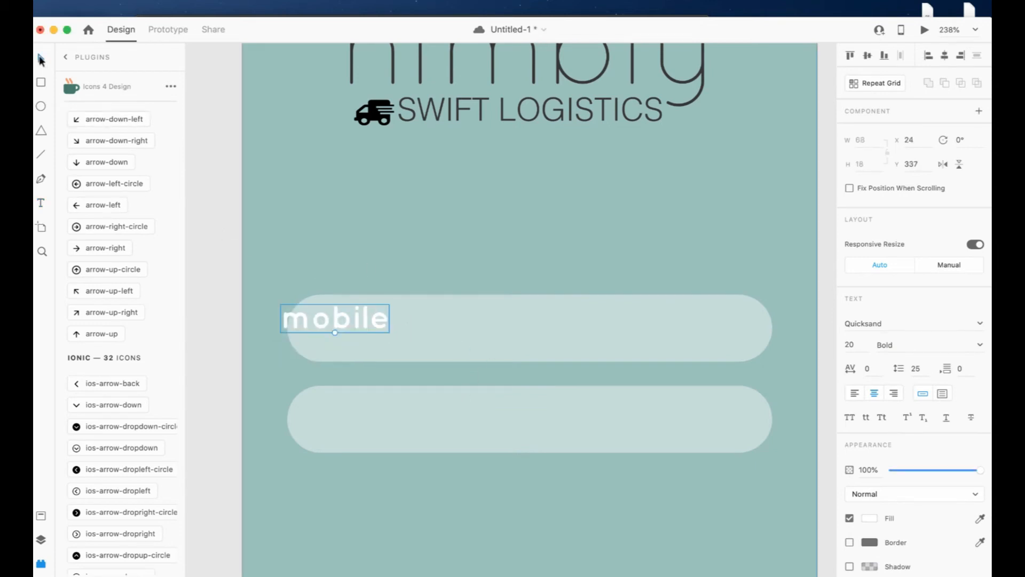
- Format the "mobile" text as Light, size 12, in grey #888888 and position it inside the upper field
{"action": "left_click", "coordinate": [970, 348]}
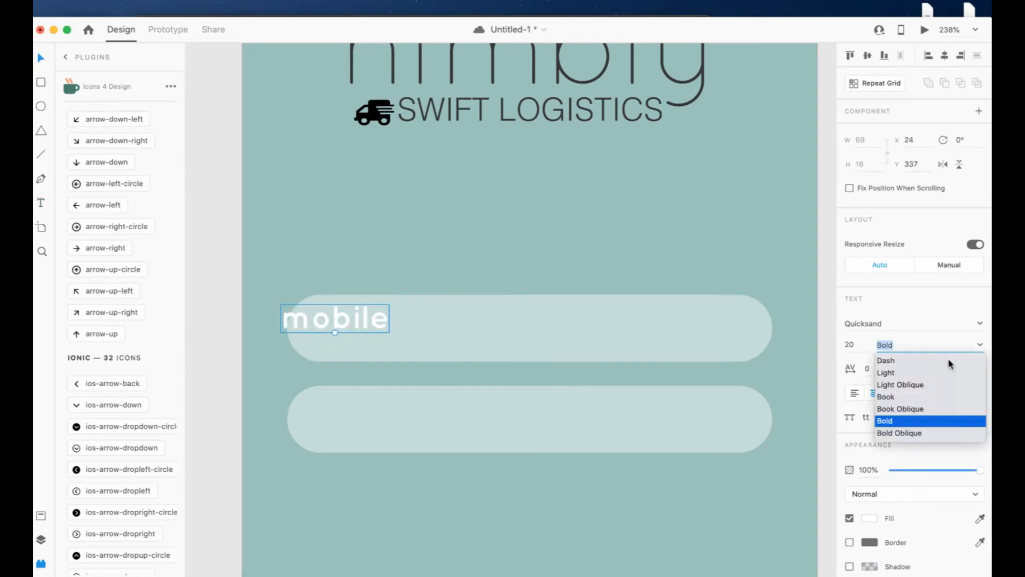
{"action": "left_click", "coordinate": [950, 364]}
{"action": "left_click", "coordinate": [848, 344]}
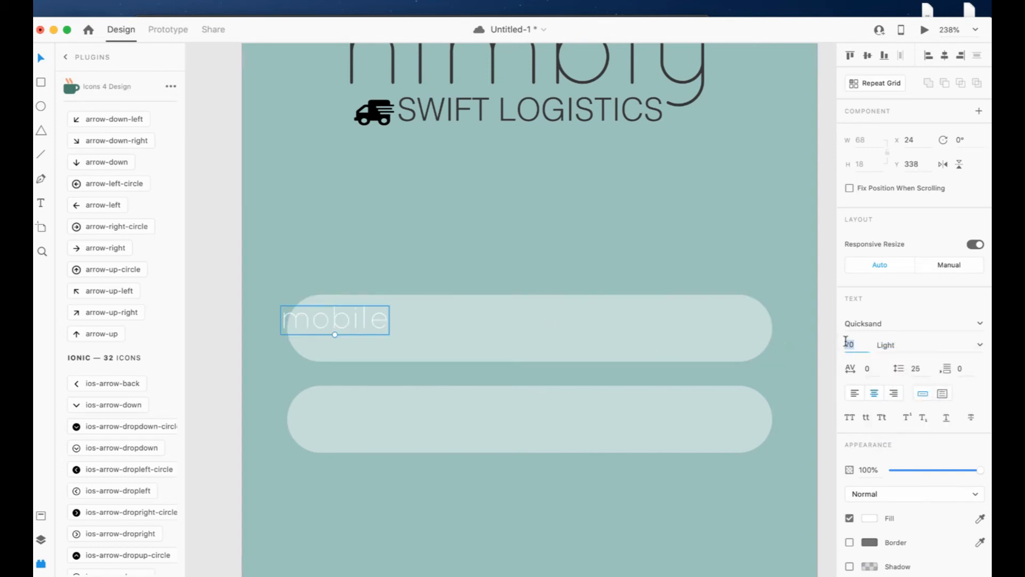
{"action": "type", "text": "12"}
{"action": "key", "text": "Return"}
{"action": "left_click_drag", "start_coordinate": [315, 325], "coordinate": [348, 328]}
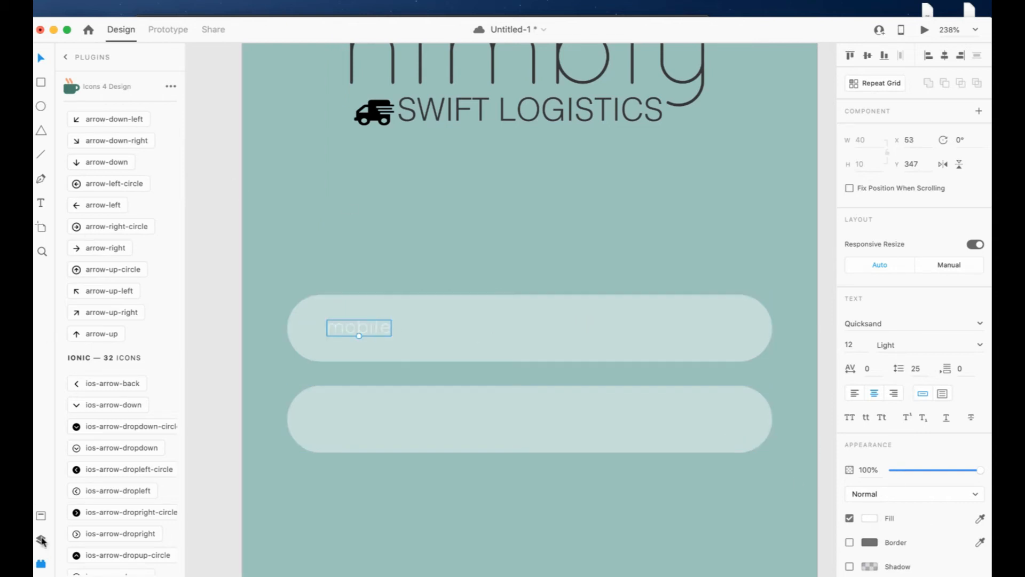
{"action": "left_click", "coordinate": [41, 515]}
{"action": "left_click", "coordinate": [101, 159]}
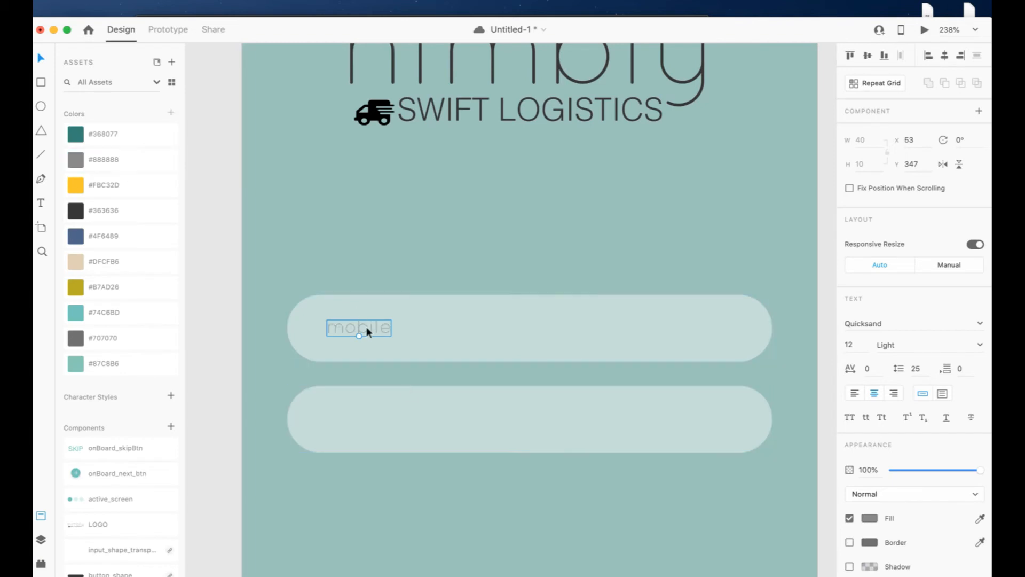
- Duplicate the "mobile" label into the lower field, change its text to "password" and align it with the label above
{"action": "left_click_drag", "start_coordinate": [366, 328], "coordinate": [378, 418]}
{"action": "double_click", "coordinate": [378, 418]}
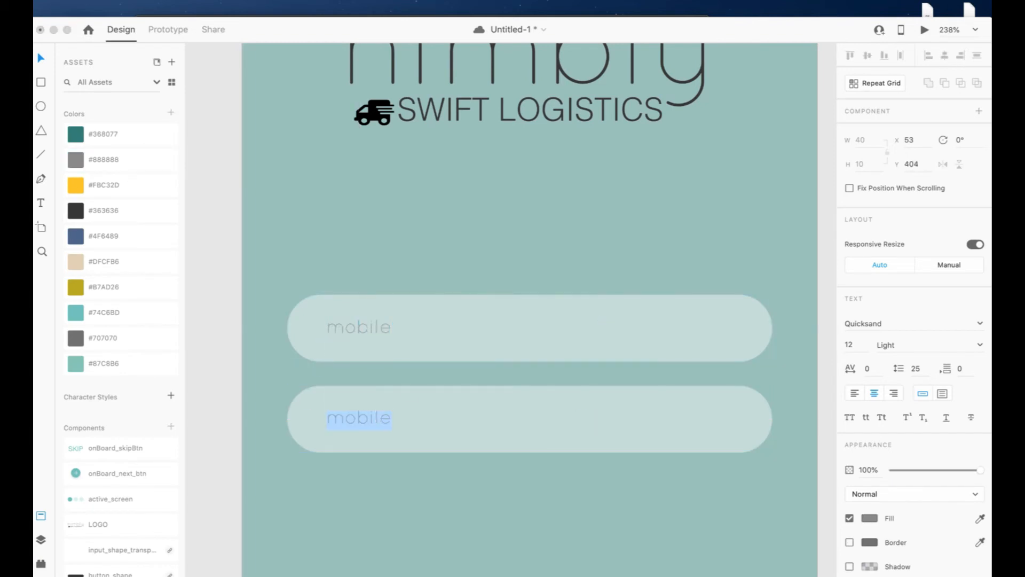
{"action": "type", "text": "password"}
{"action": "left_click", "coordinate": [43, 60]}
{"action": "left_click_drag", "start_coordinate": [360, 421], "coordinate": [376, 416]}
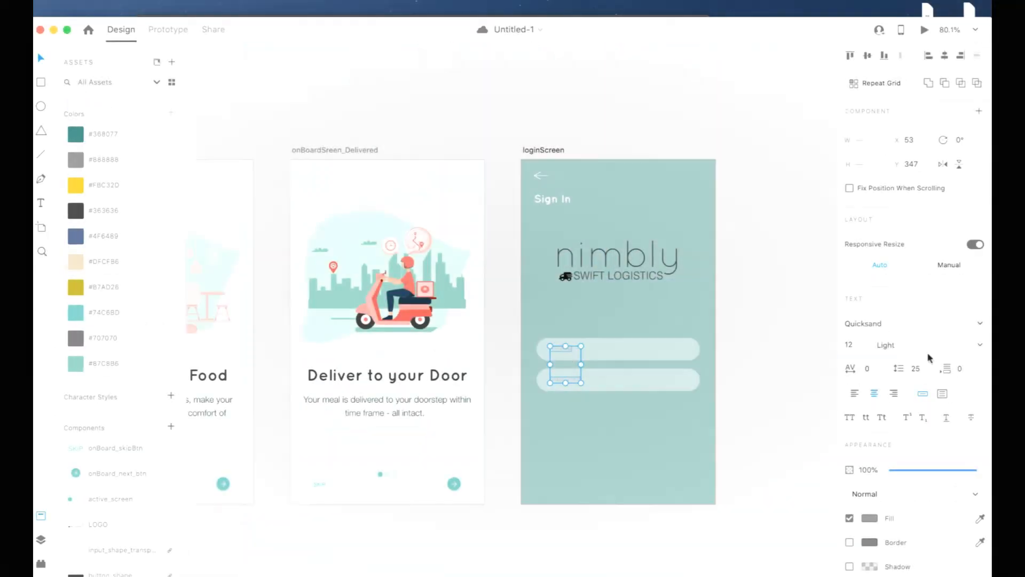
- Set both field labels to the Book weight at size 14
{"action": "left_click", "coordinate": [918, 346]}
{"action": "left_click", "coordinate": [908, 401]}
{"action": "left_click", "coordinate": [853, 345]}
{"action": "type", "text": "14"}
{"action": "key", "text": "Return"}
{"action": "left_click", "coordinate": [724, 404]}
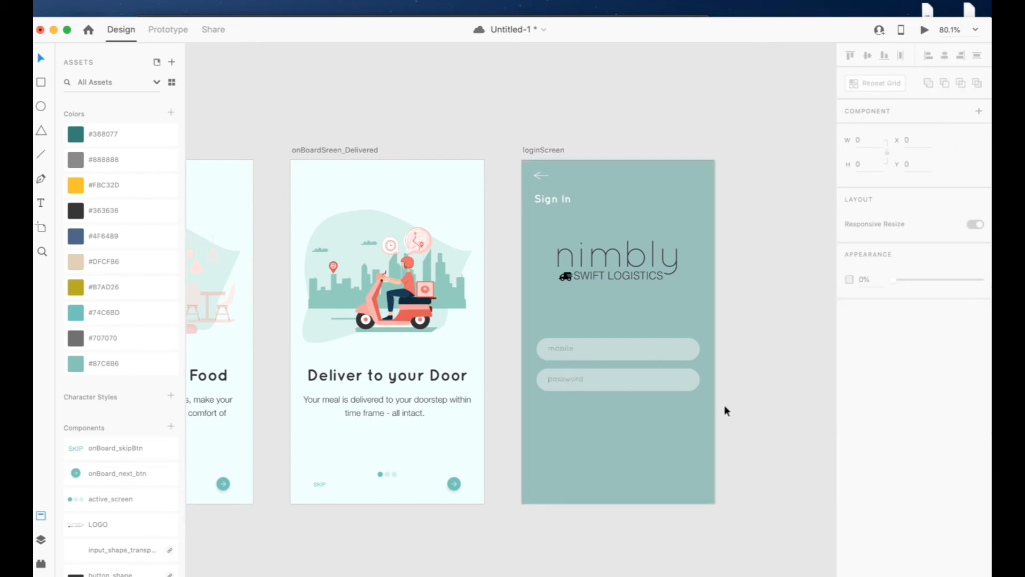
- Delete the pill background behind the "password" label
{"action": "left_click", "coordinate": [590, 358]}
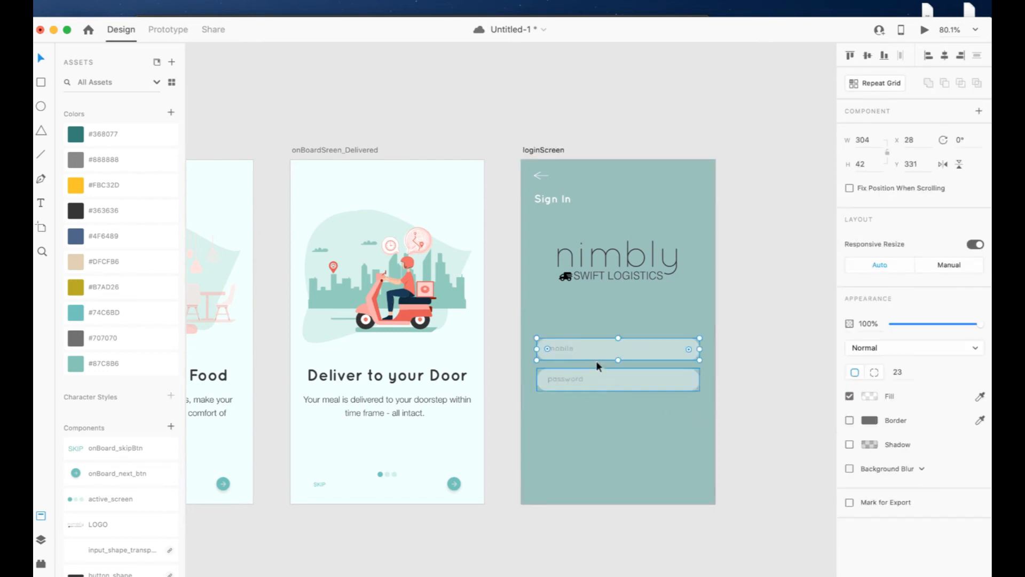
{"action": "left_click", "coordinate": [614, 372]}
{"action": "key", "text": "Delete"}
- Move the remaining pill background out of loginScreen to the pasteboard, beneath the row of colour swatches
{"action": "left_click", "coordinate": [608, 351]}
{"action": "left_click_drag", "start_coordinate": [607, 351], "coordinate": [443, 117]}
{"action": "scroll", "coordinate": [443, 117], "scroll_direction": "left", "scroll_amount": 10}
{"action": "scroll", "coordinate": [444, 117], "scroll_direction": "up", "scroll_amount": 4}
{"action": "scroll", "coordinate": [443, 118], "scroll_direction": "right", "scroll_amount": 5}
{"action": "scroll", "coordinate": [443, 118], "scroll_direction": "down", "scroll_amount": 1}
{"action": "left_click_drag", "start_coordinate": [763, 305], "coordinate": [266, 271]}
{"action": "scroll", "coordinate": [267, 271], "scroll_direction": "left", "scroll_amount": 10}
{"action": "scroll", "coordinate": [267, 271], "scroll_direction": "right", "scroll_amount": 1}
{"action": "left_click_drag", "start_coordinate": [823, 267], "coordinate": [342, 332]}
- Put the pill in the COMPONENTS group as "input_bg_transperant", narrowed to 276, and delete the old input shape from the pasteboard
{"action": "left_click", "coordinate": [41, 541]}
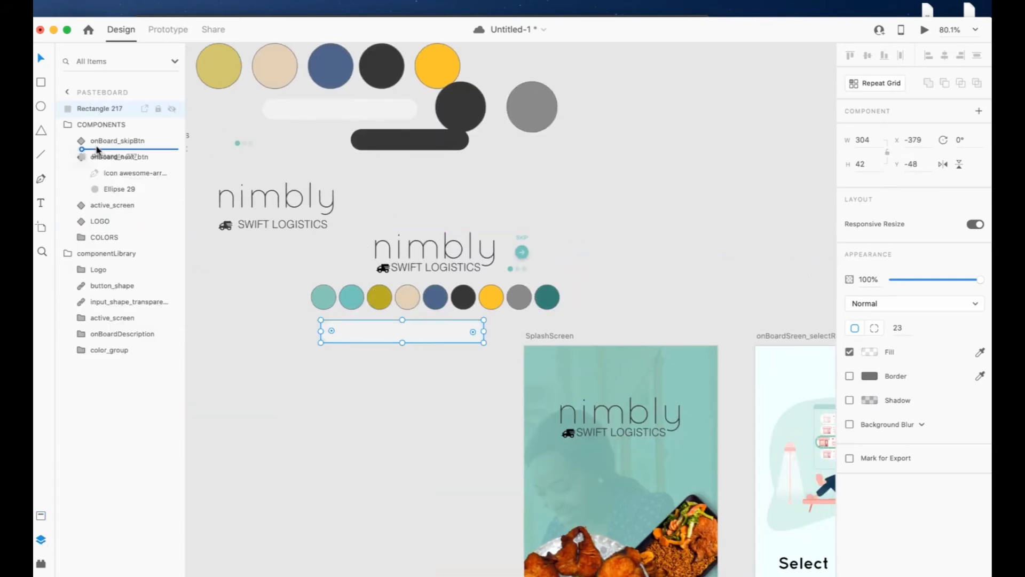
{"action": "left_click", "coordinate": [386, 110]}
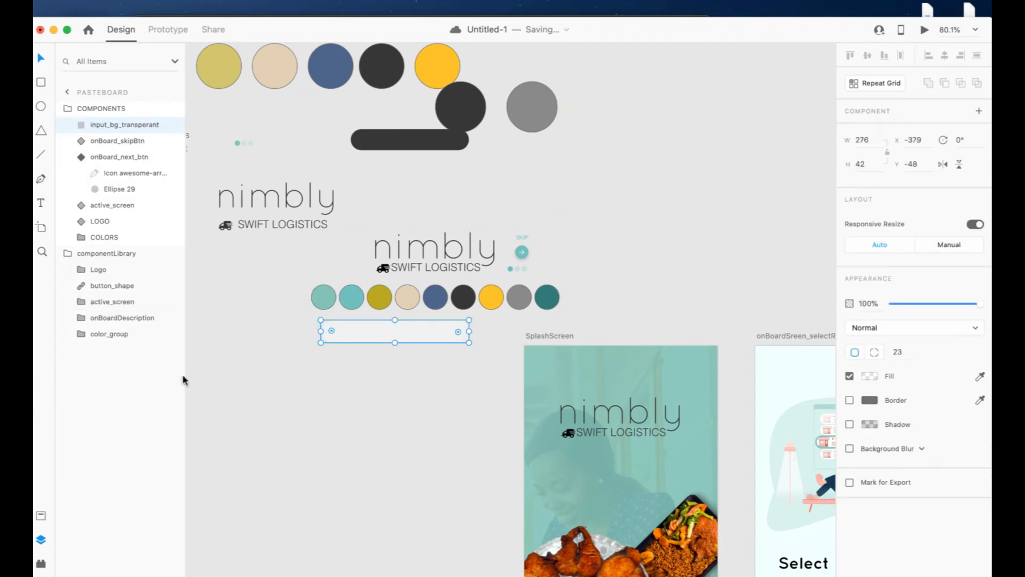
- Turn the pill into a component and place an instance of it over the "mobile" label on loginScreen
{"action": "left_click", "coordinate": [41, 518]}
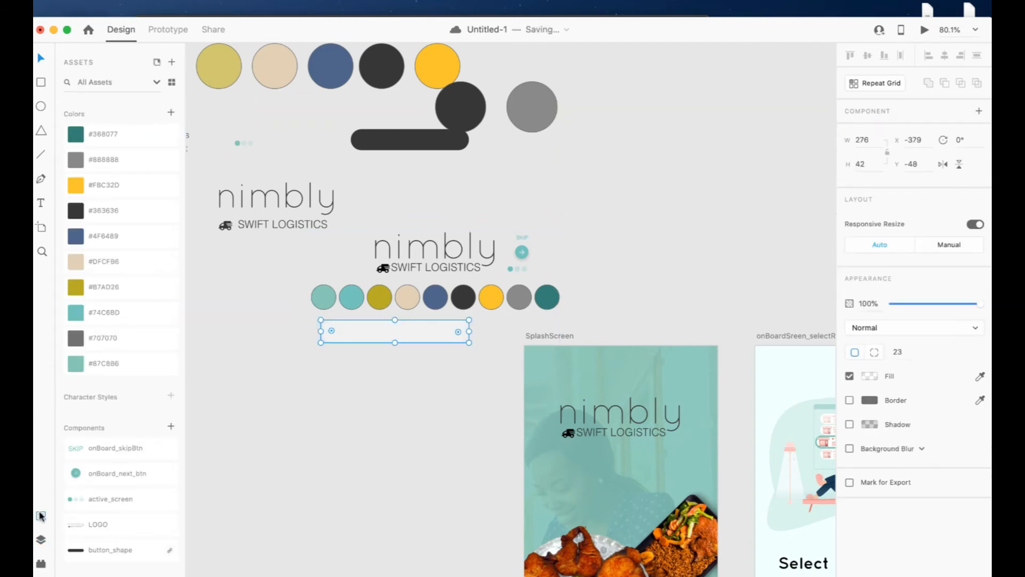
{"action": "left_click", "coordinate": [171, 426]}
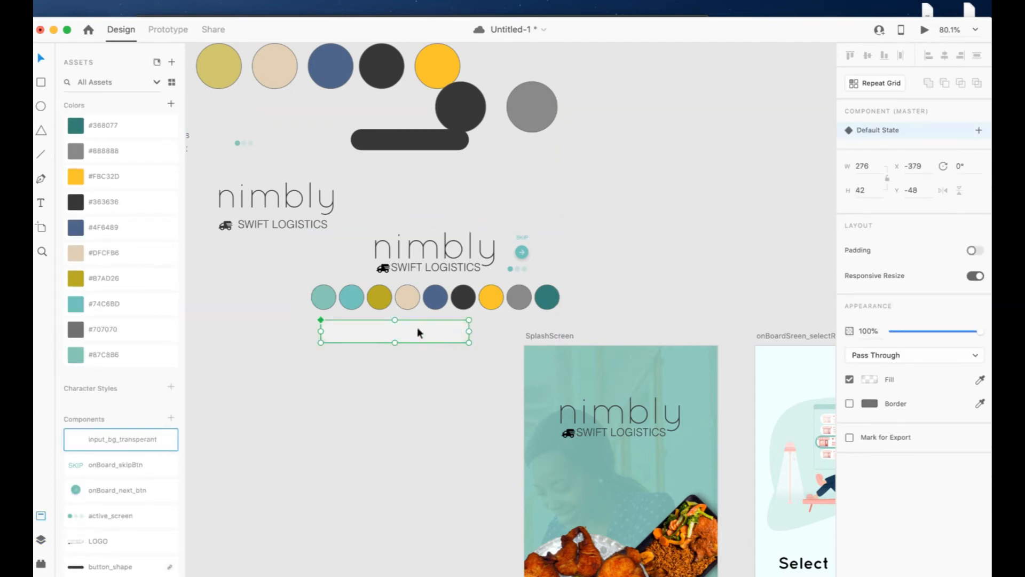
{"action": "scroll", "coordinate": [422, 324], "scroll_direction": "right", "scroll_amount": 20}
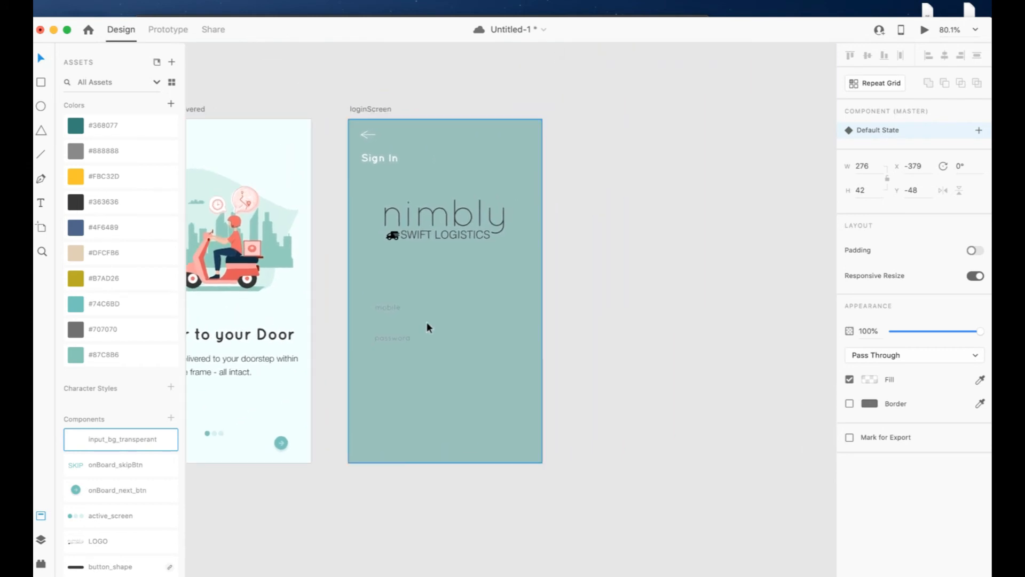
{"action": "left_click", "coordinate": [448, 307]}
{"action": "left_click", "coordinate": [447, 303]}
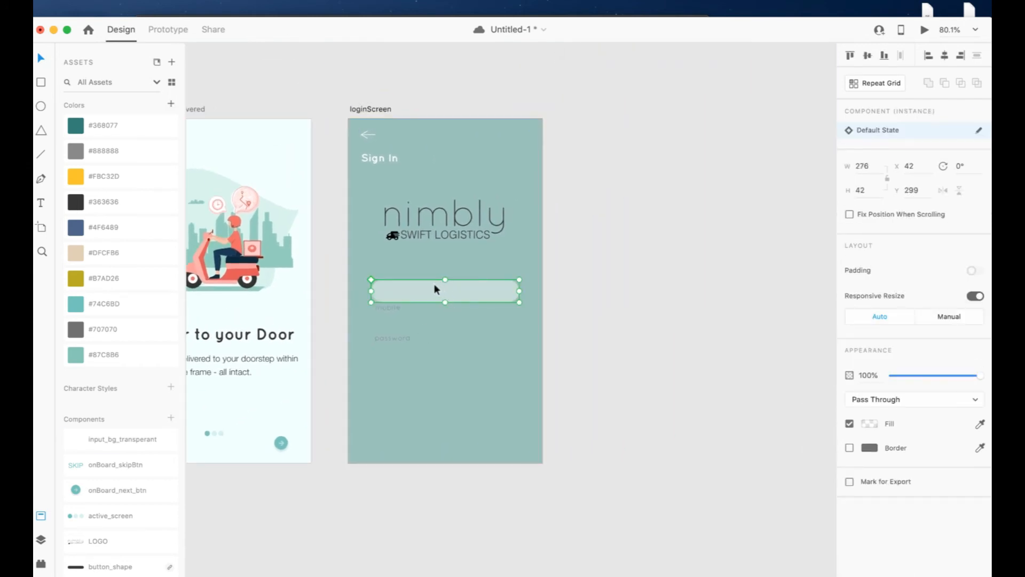
{"action": "left_click_drag", "start_coordinate": [434, 289], "coordinate": [434, 308]}
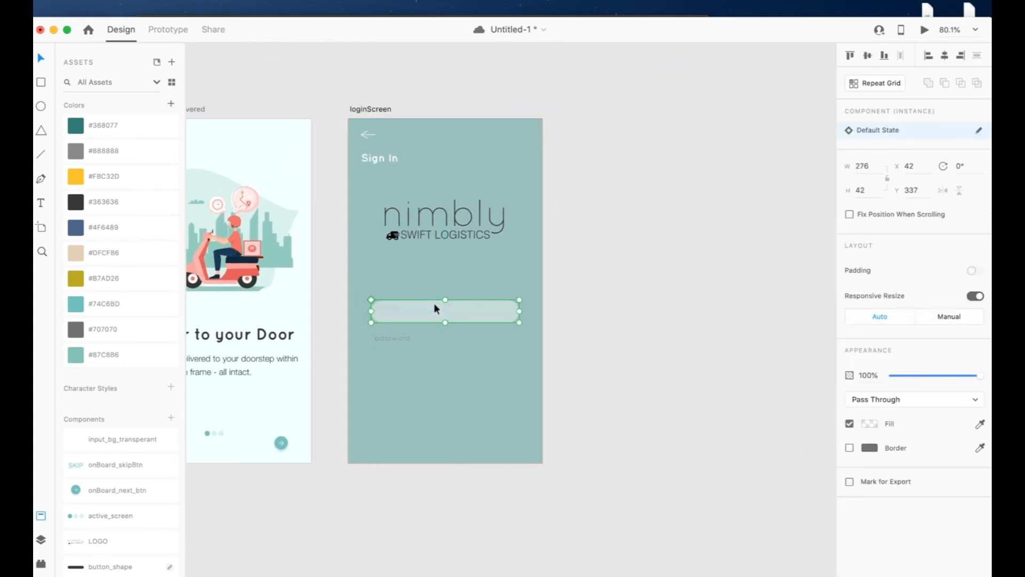
- Move the input background instance beneath the text layers and position the "mobile" label inside it
{"action": "scroll", "coordinate": [433, 303], "scroll_direction": "up", "scroll_amount": 5}
{"action": "left_click", "coordinate": [41, 540]}
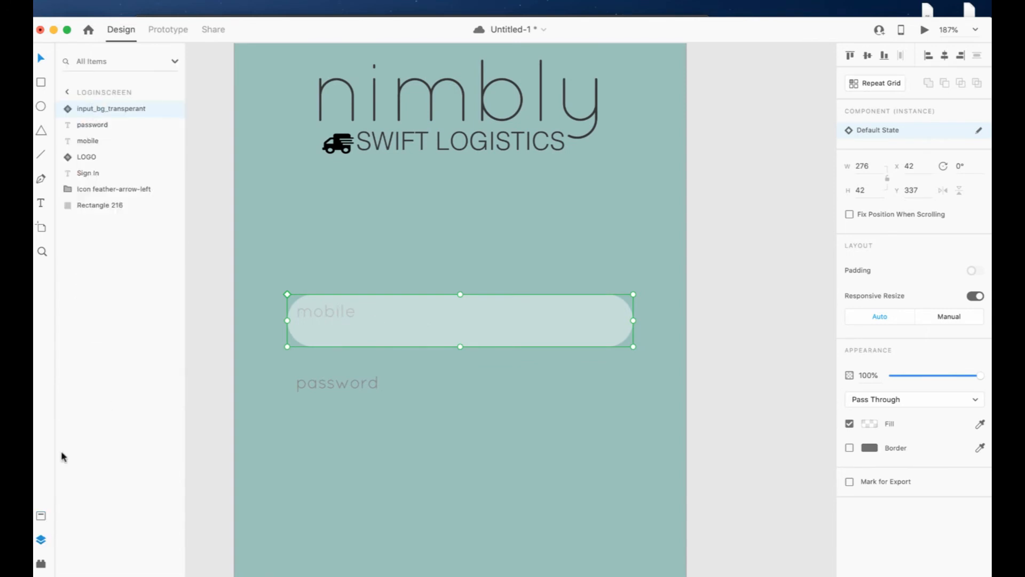
{"action": "left_click_drag", "start_coordinate": [84, 109], "coordinate": [83, 149]}
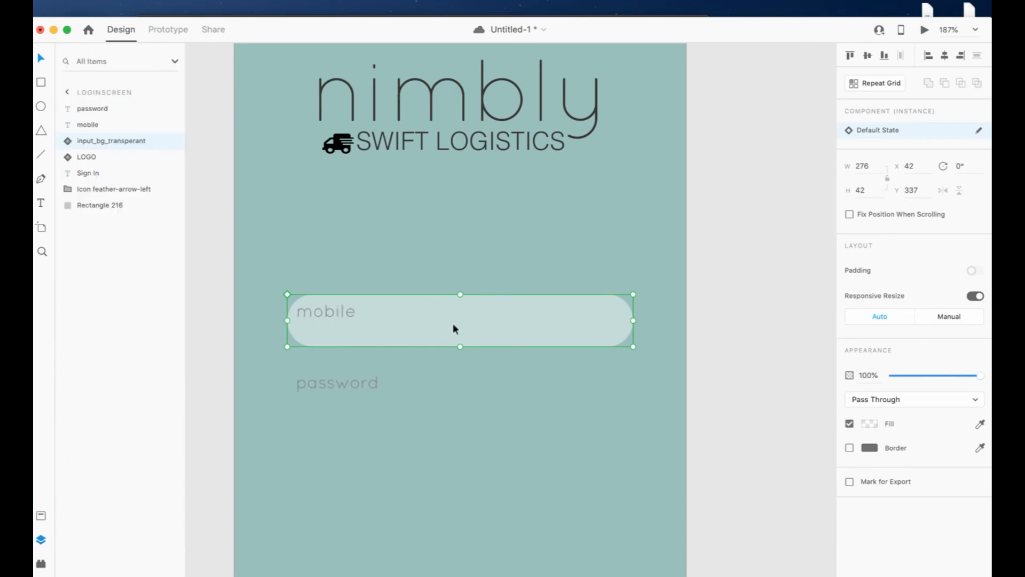
{"action": "left_click_drag", "start_coordinate": [343, 314], "coordinate": [406, 388]}
- Duplicate the input background instance for the "password" label and order the copy beneath the text layers
{"action": "left_click", "coordinate": [399, 340]}
{"action": "key", "text": "super+d"}
{"action": "left_click_drag", "start_coordinate": [91, 110], "coordinate": [81, 155]}
- Centre the "password" label vertically in the lower field and line up its left edge with the "mobile" label
{"action": "left_click_drag", "start_coordinate": [347, 385], "coordinate": [374, 396]}
{"action": "left_click", "coordinate": [446, 381], "text": "shift"}
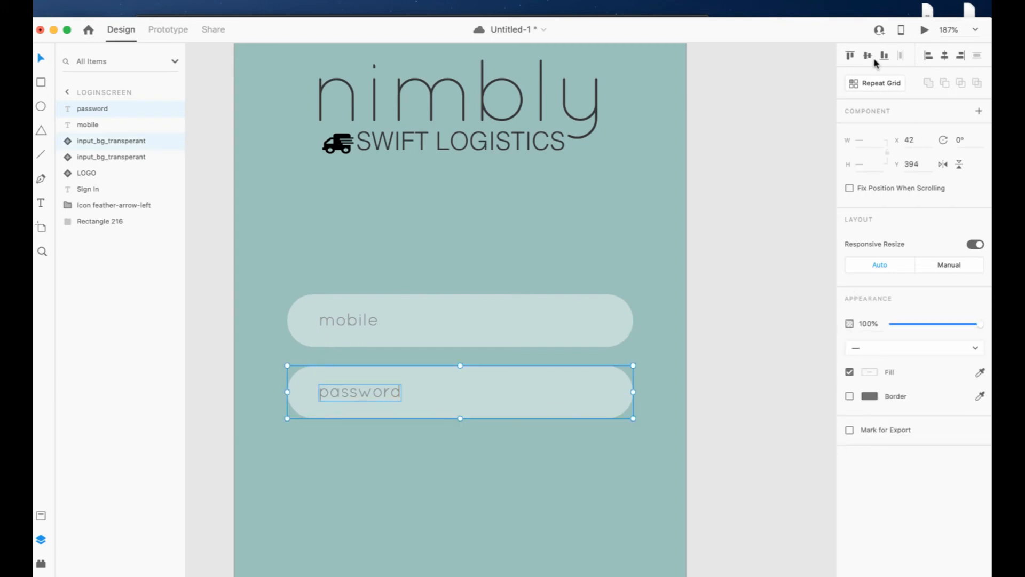
{"action": "left_click", "coordinate": [944, 56]}
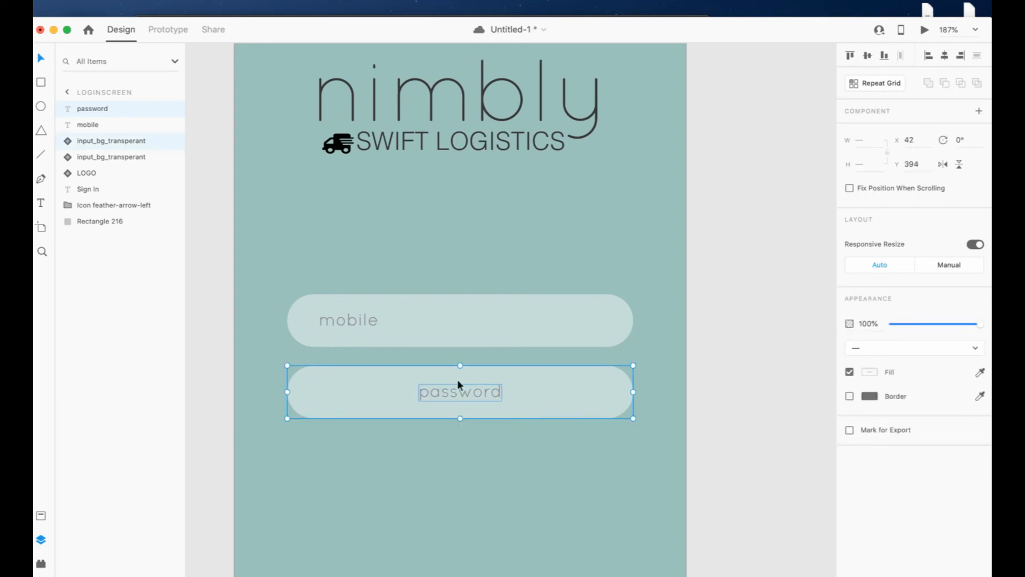
{"action": "left_click", "coordinate": [380, 328]}
{"action": "left_click_drag", "start_coordinate": [437, 398], "coordinate": [336, 400]}
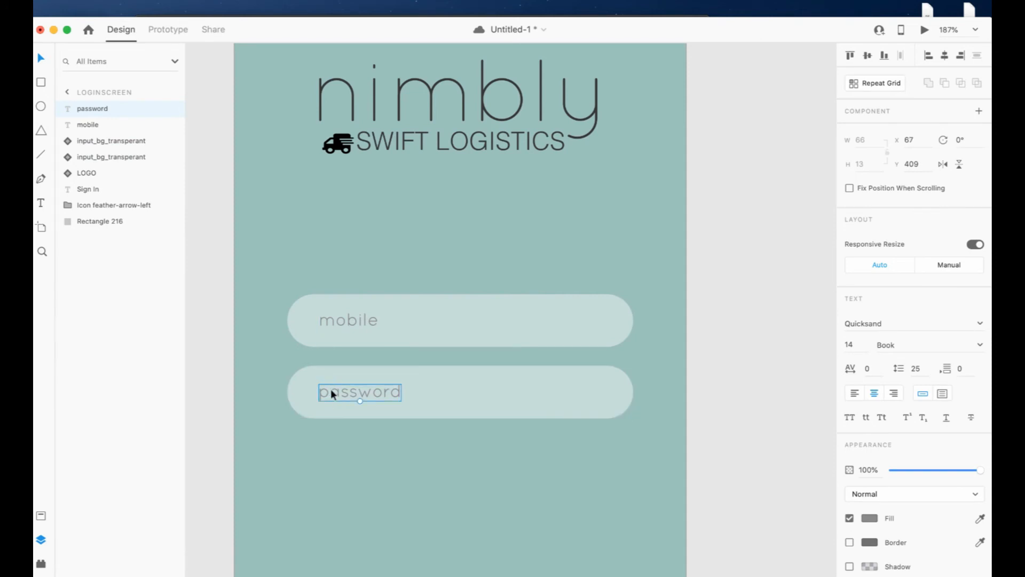
- Draw a rectangle beneath the password field on loginScreen and set its size to 220 by 39
{"action": "left_click", "coordinate": [339, 323]}
{"action": "left_click", "coordinate": [347, 340]}
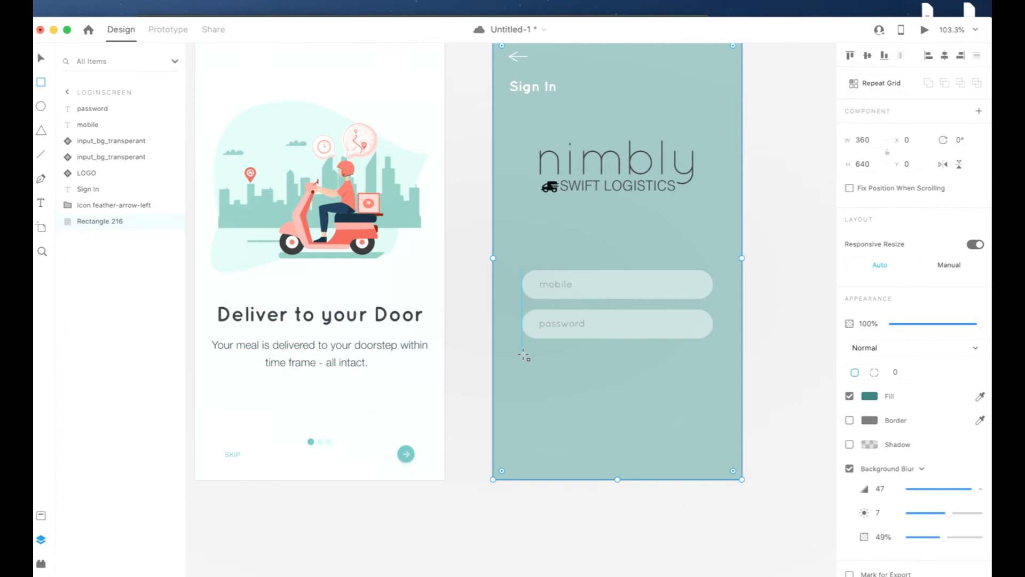
{"action": "mouse_move", "coordinate": [521, 352]}
{"action": "left_mouse_down"}
{"action": "mouse_move", "coordinate": [718, 398]}
{"action": "mouse_move", "coordinate": [713, 383]}
{"action": "left_mouse_up"}
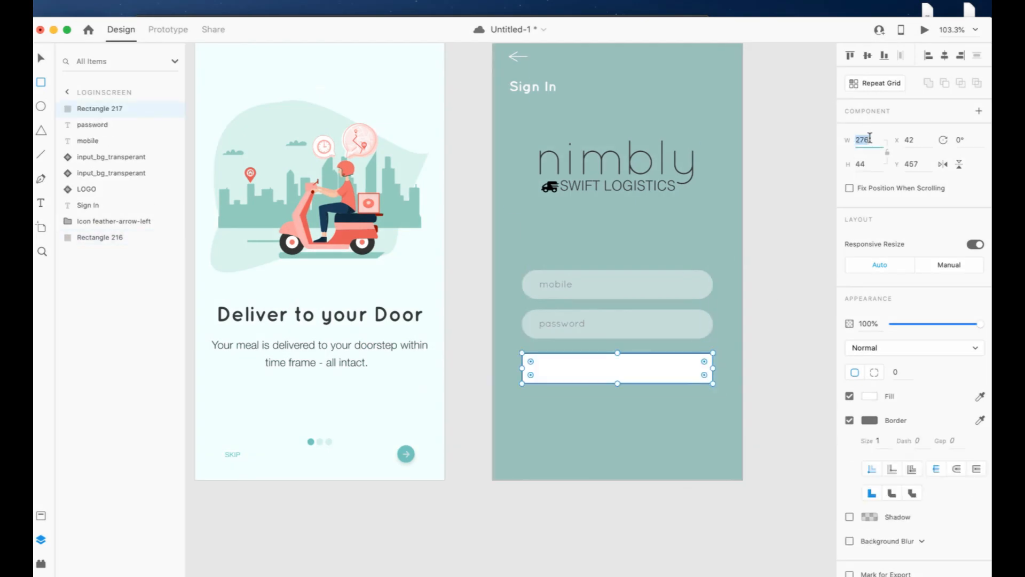
{"action": "type", "text": "0"}
{"action": "key", "text": "Tab"}
{"action": "type", "text": "39"}
{"action": "key", "text": "Tab"}
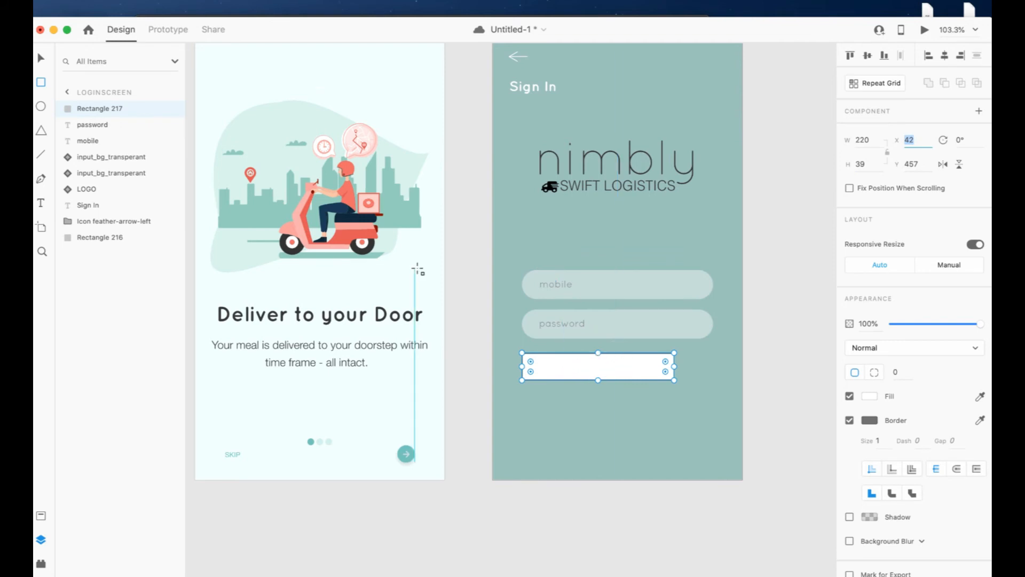
- Remove the new rectangle's border and round its corners to a radius of 20
{"action": "left_click", "coordinate": [40, 59]}
{"action": "left_click", "coordinate": [850, 420]}
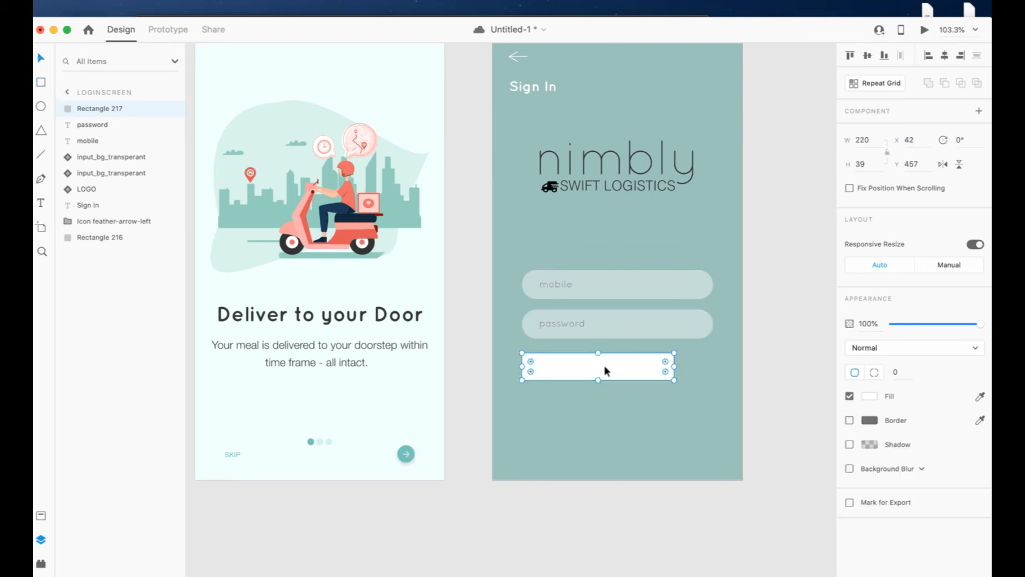
{"action": "left_click_drag", "start_coordinate": [531, 363], "coordinate": [609, 366]}
- Fill the rounded button shape with the saved dark colour #363636
{"action": "scroll", "coordinate": [582, 367], "scroll_direction": "up", "scroll_amount": 2}
{"action": "scroll", "coordinate": [583, 367], "scroll_direction": "left", "scroll_amount": 3}
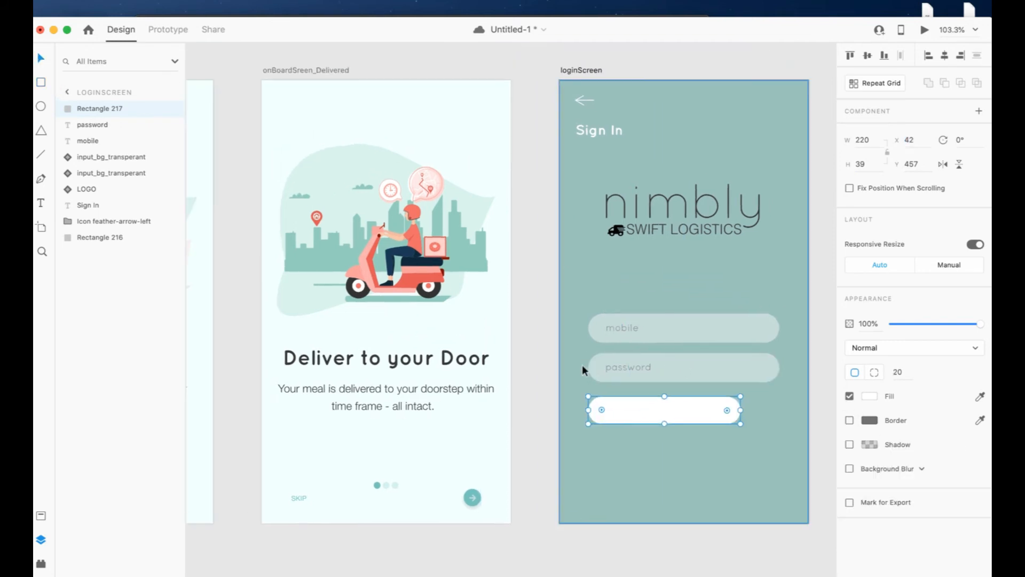
{"action": "left_click", "coordinate": [40, 518]}
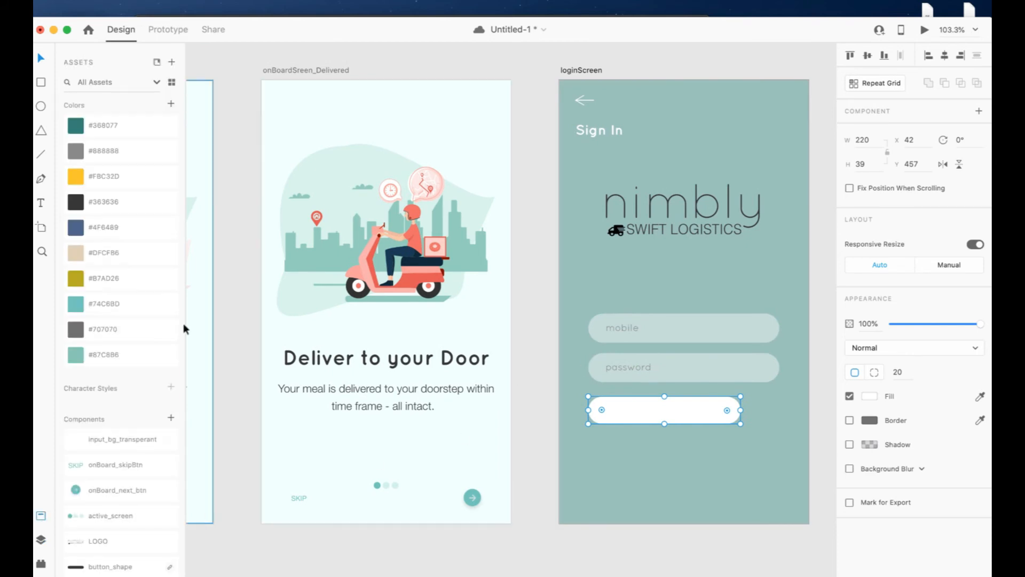
{"action": "left_click", "coordinate": [115, 329]}
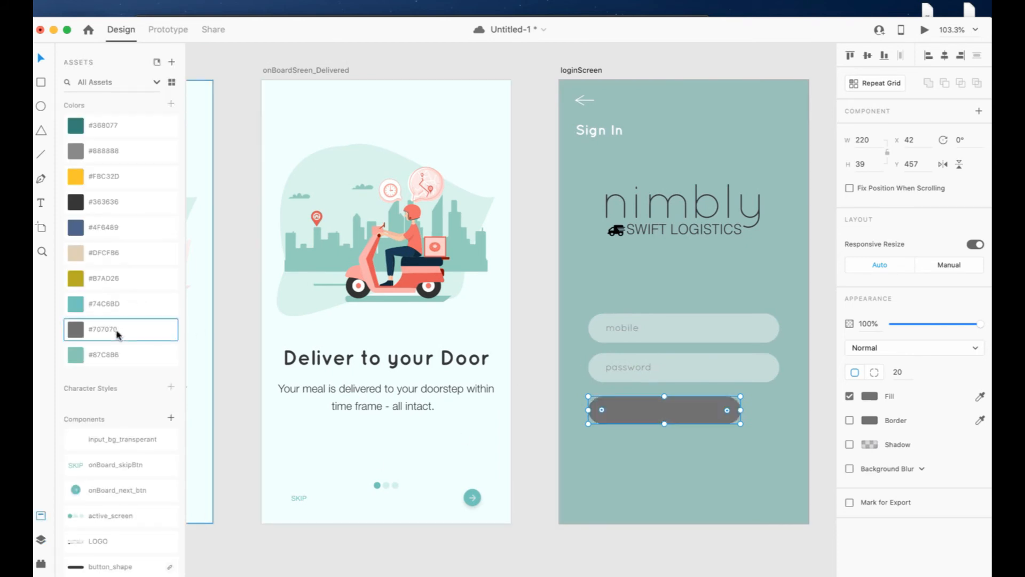
{"action": "left_click", "coordinate": [115, 208]}
- Move the dark button shape beneath the pale input background on the pasteboard and make it a component named default_btn_bg
{"action": "scroll", "coordinate": [618, 405], "scroll_direction": "right", "scroll_amount": 3}
{"action": "left_click", "coordinate": [787, 435]}
{"action": "left_click_drag", "start_coordinate": [566, 419], "coordinate": [327, 67]}
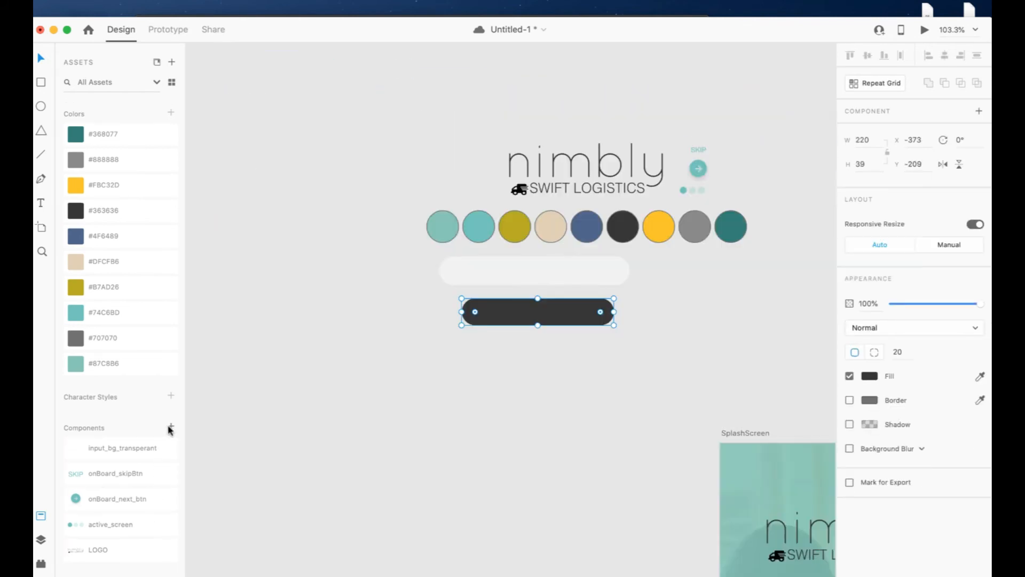
{"action": "left_click", "coordinate": [171, 427]}
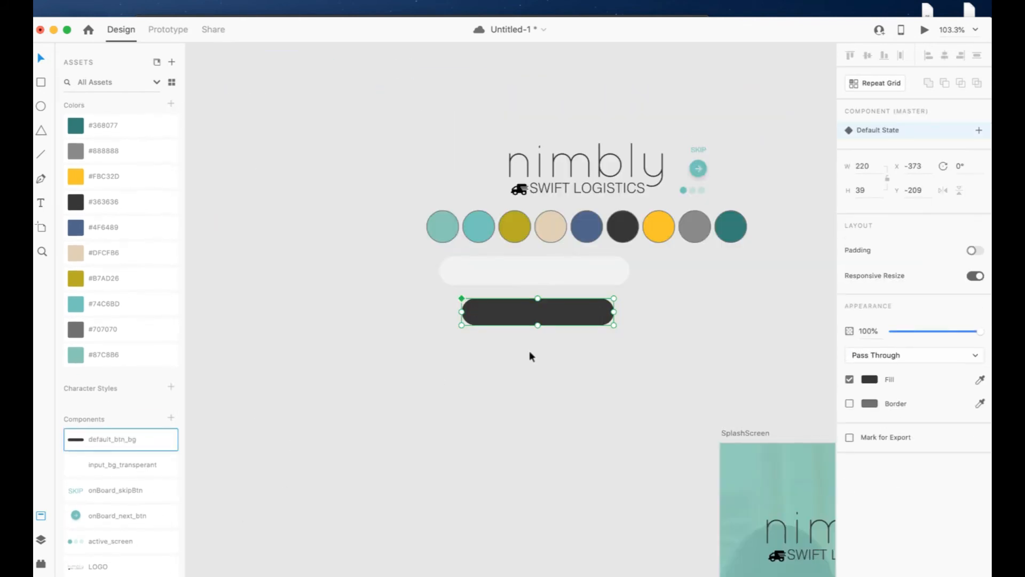
- Place an instance of default_btn_bg on loginScreen, centred horizontally beneath the password field at X 70, Y 476
{"action": "scroll", "coordinate": [515, 311], "scroll_direction": "down", "scroll_amount": 2}
{"action": "scroll", "coordinate": [515, 310], "scroll_direction": "right", "scroll_amount": 5}
{"action": "scroll", "coordinate": [515, 311], "scroll_direction": "down", "scroll_amount": 6}
{"action": "scroll", "coordinate": [516, 311], "scroll_direction": "right", "scroll_amount": 10}
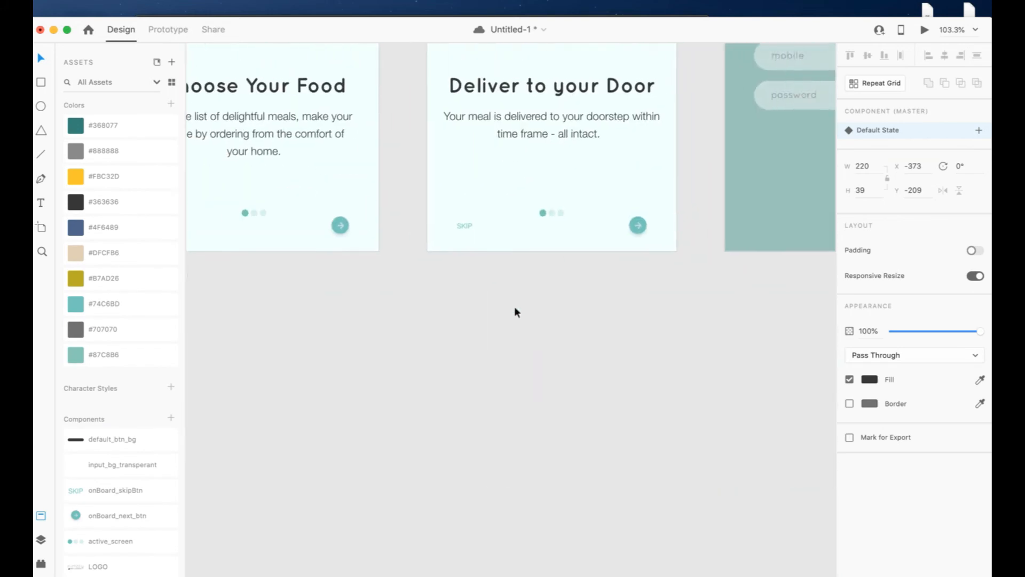
{"action": "scroll", "coordinate": [515, 311], "scroll_direction": "up", "scroll_amount": 5}
{"action": "scroll", "coordinate": [515, 311], "scroll_direction": "right", "scroll_amount": 6}
{"action": "scroll", "coordinate": [515, 307], "scroll_direction": "up", "scroll_amount": 2}
{"action": "scroll", "coordinate": [515, 307], "scroll_direction": "right", "scroll_amount": 1}
{"action": "left_click", "coordinate": [672, 388]}
{"action": "key", "text": "super+v"}
{"action": "left_click_drag", "start_coordinate": [513, 306], "coordinate": [489, 426]}
{"action": "key", "text": "Down"}
{"action": "key", "text": "Down"}
{"action": "key", "text": "Down"}
{"action": "key", "text": "Down"}
{"action": "key", "text": "Down"}
{"action": "key", "text": "Down"}
{"action": "key", "text": "Down"}
{"action": "key", "text": "Down"}
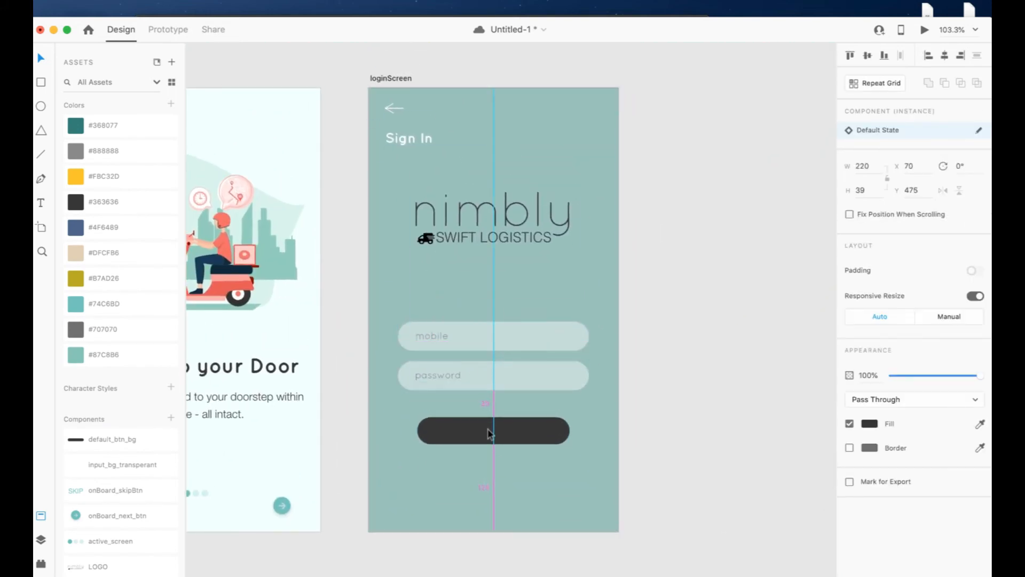
{"action": "key", "text": "Down"}
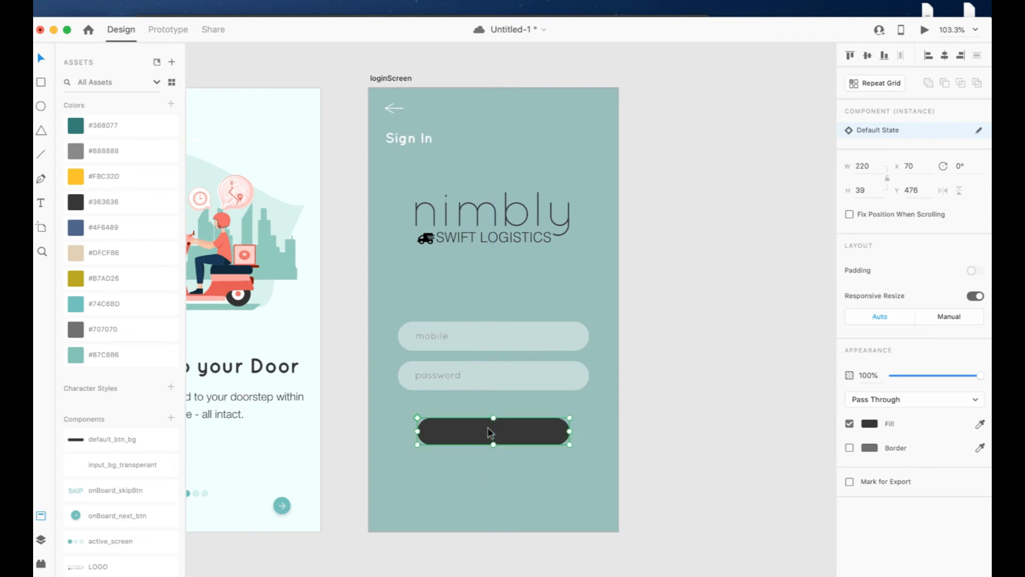
- Add the text "Login" over the dark button and set its font size to 20
{"action": "left_click", "coordinate": [40, 202]}
{"action": "left_click", "coordinate": [490, 422]}
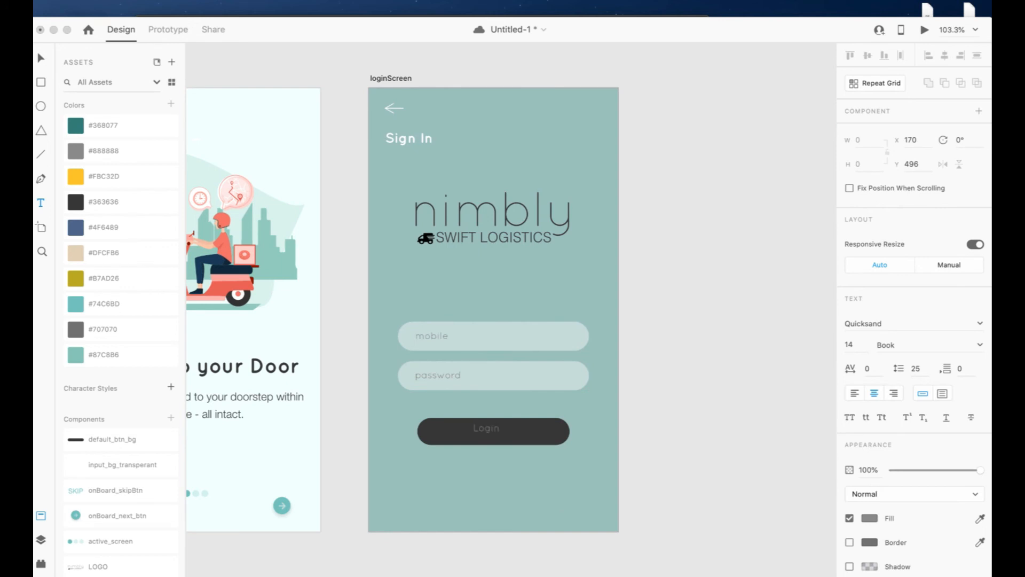
{"action": "key", "text": "Escape"}
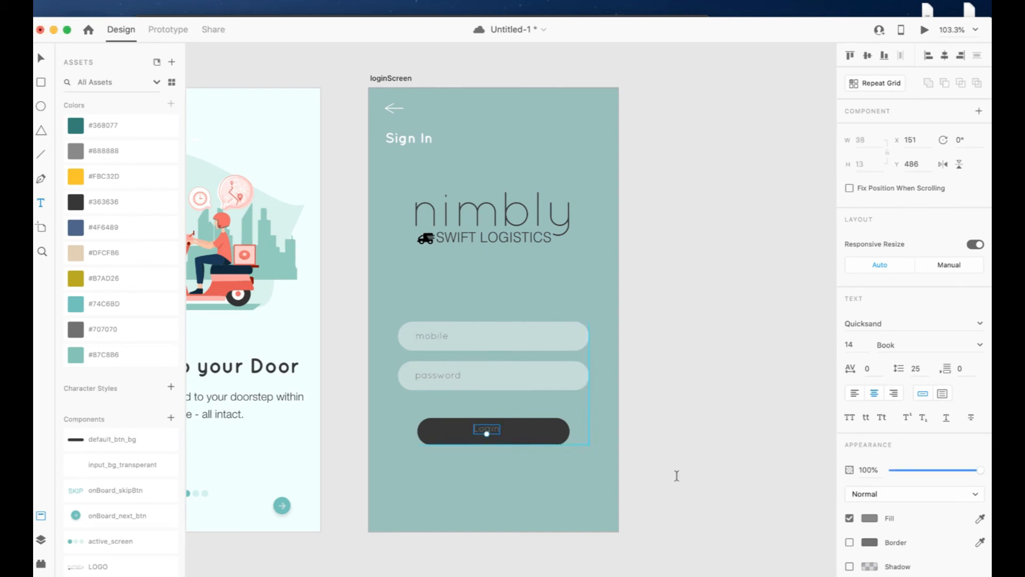
{"action": "left_click", "coordinate": [39, 62]}
{"action": "type", "text": "20"}
{"action": "key", "text": "Return"}
- Change the "Login" text fill to white and centre the label within the dark button
{"action": "left_click", "coordinate": [866, 519]}
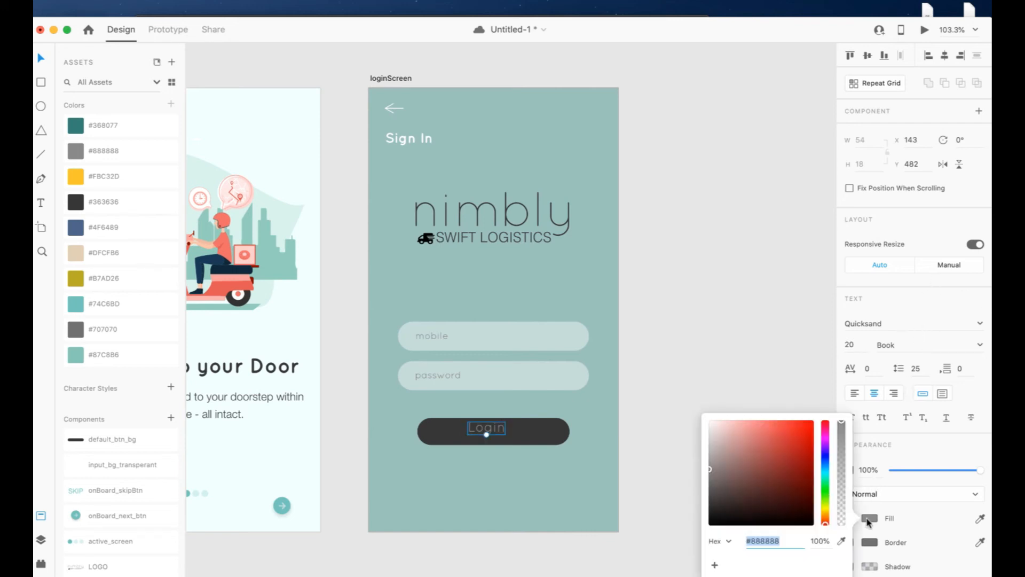
{"action": "left_click_drag", "start_coordinate": [747, 477], "coordinate": [640, 372]}
{"action": "left_click", "coordinate": [683, 352]}
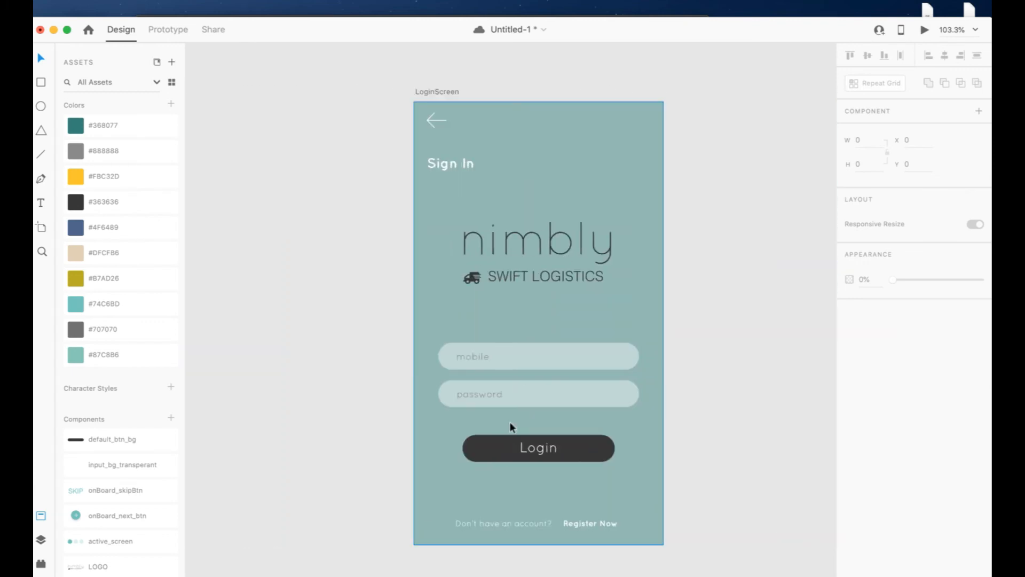
{"action": "left_click", "coordinate": [510, 425]}
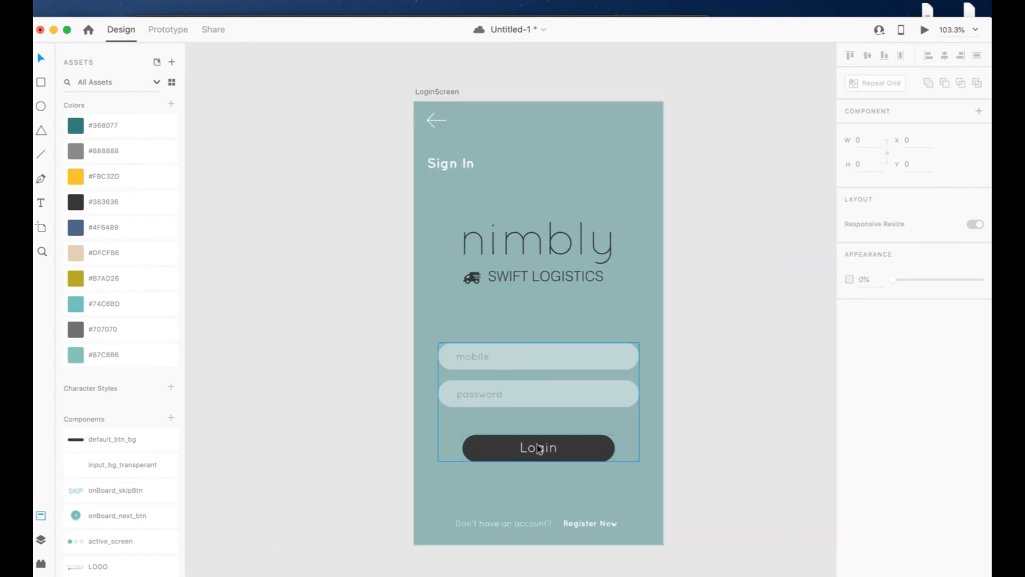
{"action": "double_click", "coordinate": [539, 450]}
{"action": "double_click", "coordinate": [541, 450]}
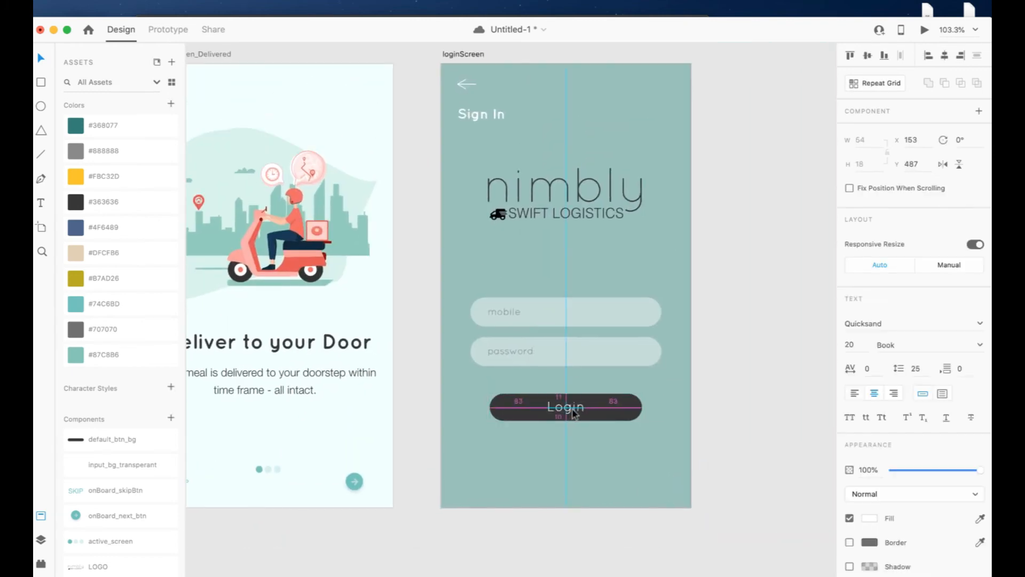
{"action": "left_click", "coordinate": [573, 412]}
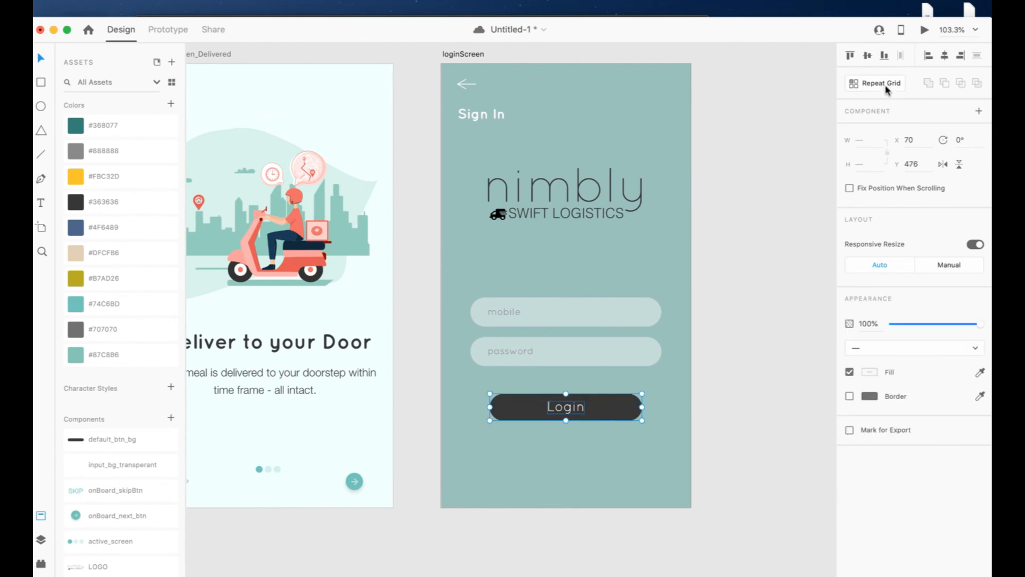
- Group the "Login" text with its button background and name the group login_btn
{"action": "left_click", "coordinate": [40, 539]}
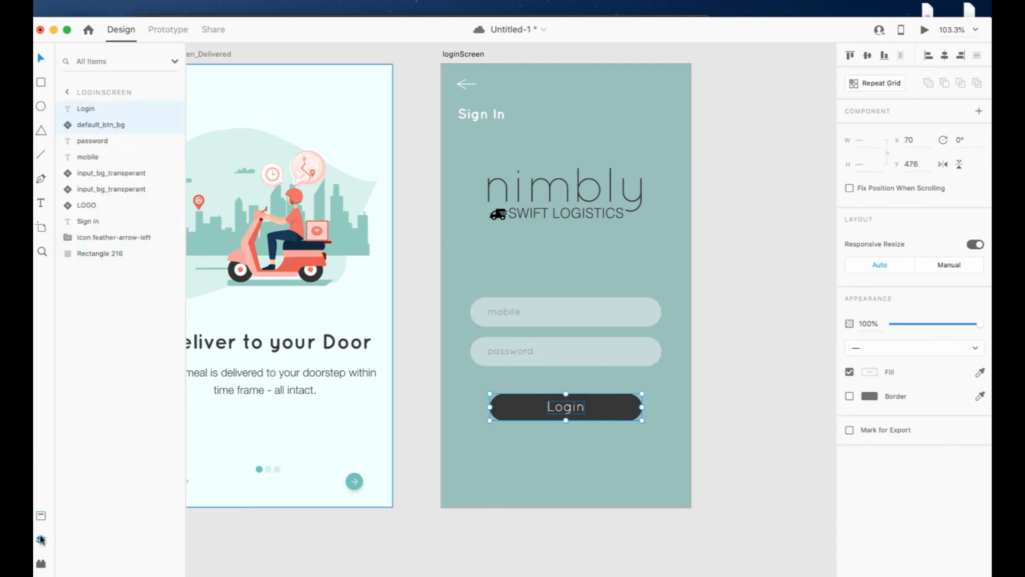
{"action": "right_click", "coordinate": [561, 406]}
{"action": "left_click", "coordinate": [579, 403]}
{"action": "double_click", "coordinate": [93, 109]}
{"action": "type", "text": "login"}
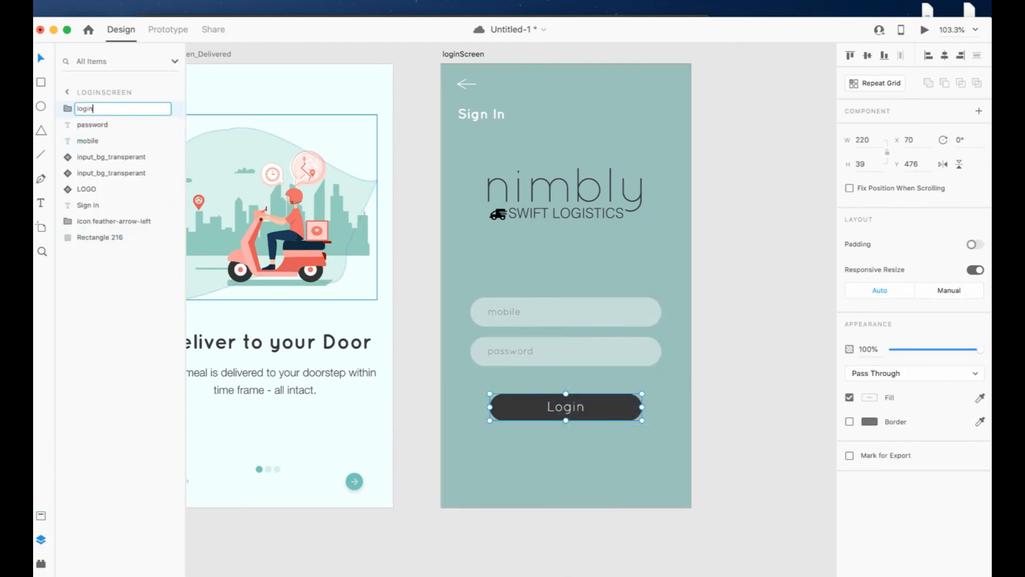
{"action": "type", "text": "_btn"}
{"action": "key", "text": "Return"}
- Group the "password" label with its input background and name the group password
{"action": "left_click", "coordinate": [521, 352]}
{"action": "left_click", "coordinate": [552, 356], "text": "shift"}
{"action": "right_click", "coordinate": [552, 355]}
{"action": "left_click", "coordinate": [574, 407]}
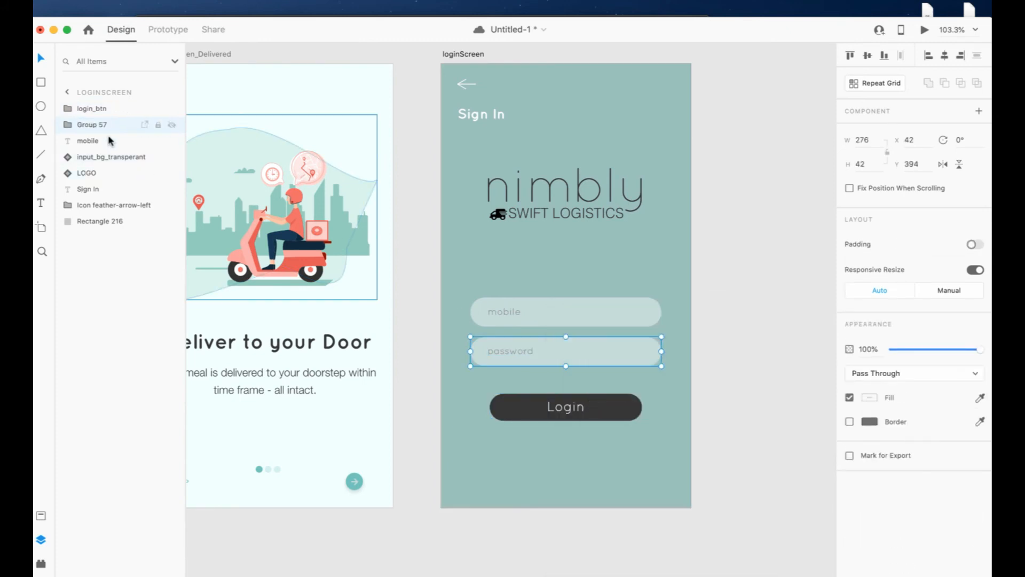
{"action": "double_click", "coordinate": [91, 124]}
{"action": "type", "text": "password"}
{"action": "key", "text": "Return"}
- Group the "mobile" label with its input background and name the group mobile
{"action": "left_click", "coordinate": [507, 312]}
{"action": "left_click", "coordinate": [483, 315], "text": "shift"}
{"action": "right_click", "coordinate": [483, 315]}
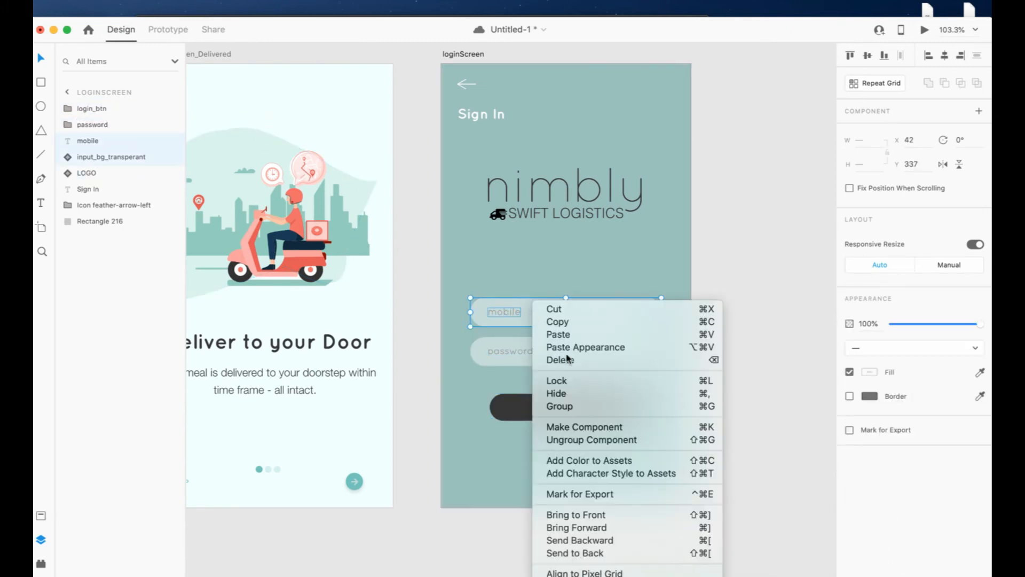
{"action": "left_click", "coordinate": [518, 403]}
{"action": "double_click", "coordinate": [93, 140]}
{"action": "key", "text": "Return"}
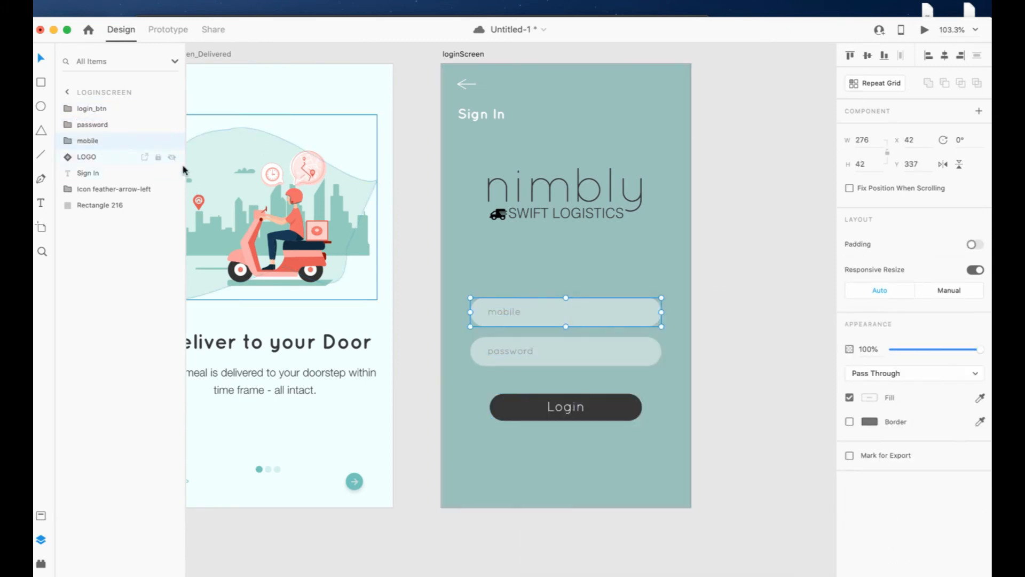
- Group the mobile, password and login_btn groups together and name the new group form_fields
{"action": "left_click", "coordinate": [528, 353], "text": "shift"}
{"action": "left_click", "coordinate": [501, 403], "text": "shift"}
{"action": "right_click", "coordinate": [531, 409]}
{"action": "left_click", "coordinate": [525, 406]}
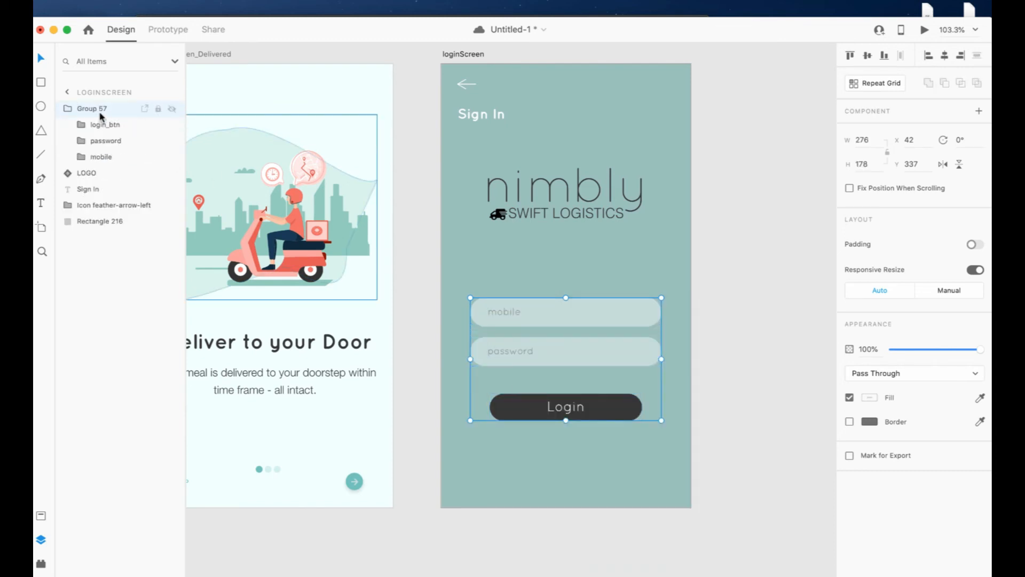
{"action": "left_click", "coordinate": [75, 108]}
{"action": "double_click", "coordinate": [95, 109]}
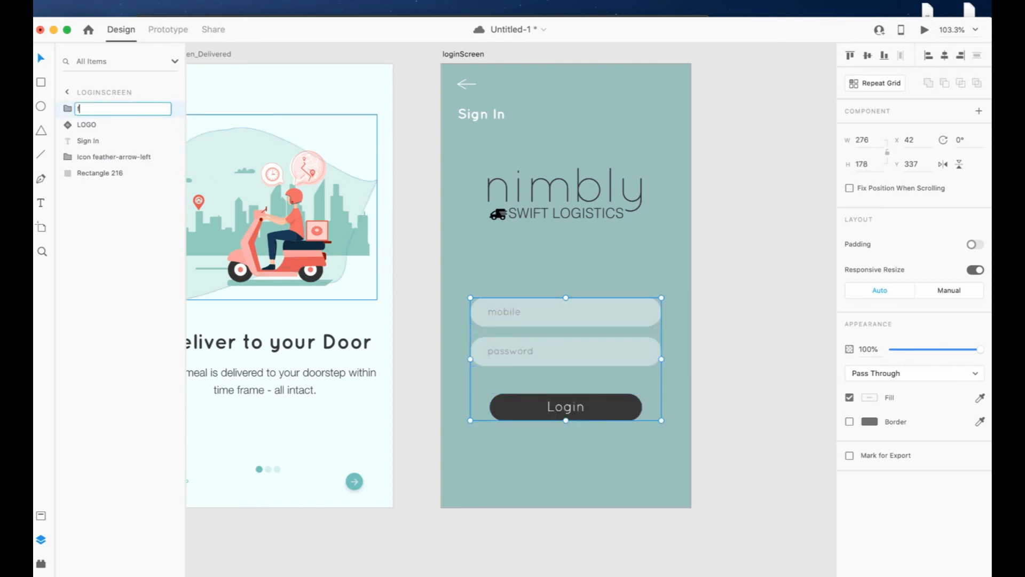
{"action": "type", "text": "form_fields"}
{"action": "key", "text": "Return"}
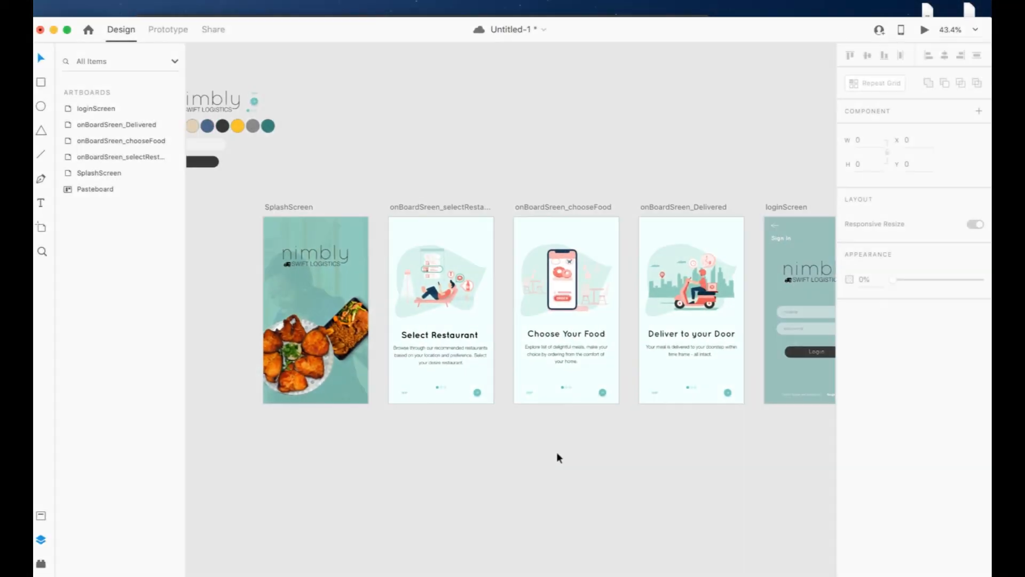
- Save the document and switch from designing to prototyping
{"action": "scroll", "coordinate": [557, 458], "scroll_direction": "right", "scroll_amount": 2}
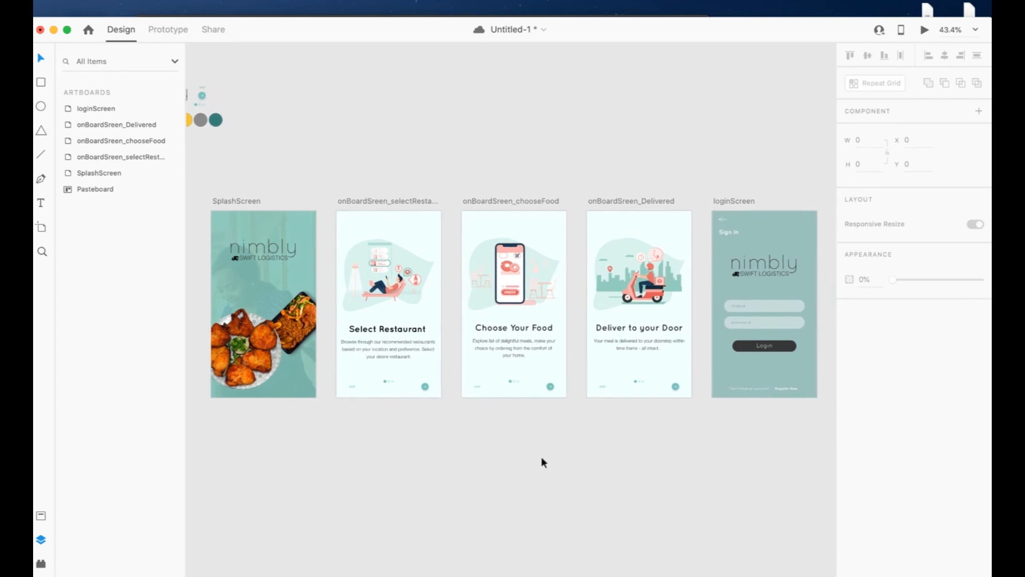
{"action": "key", "text": "super+s"}
{"action": "left_click", "coordinate": [180, 33]}
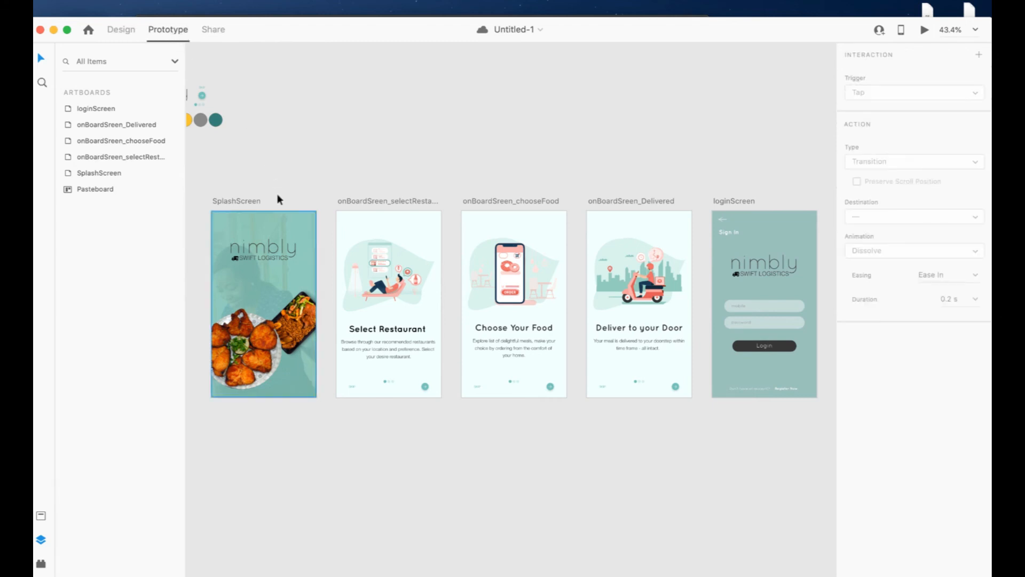
- Link the SplashScreen's bg_image to onBoardSreen_selectRestaurant, keeping Tap as the trigger and Transition as the action type
{"action": "left_click", "coordinate": [293, 224]}
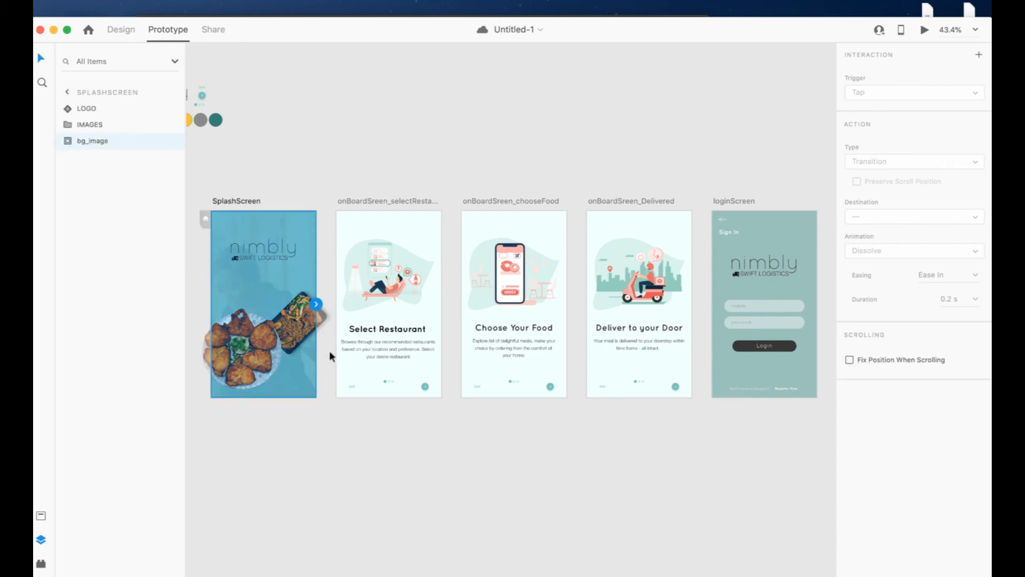
{"action": "left_click_drag", "start_coordinate": [316, 304], "coordinate": [345, 269]}
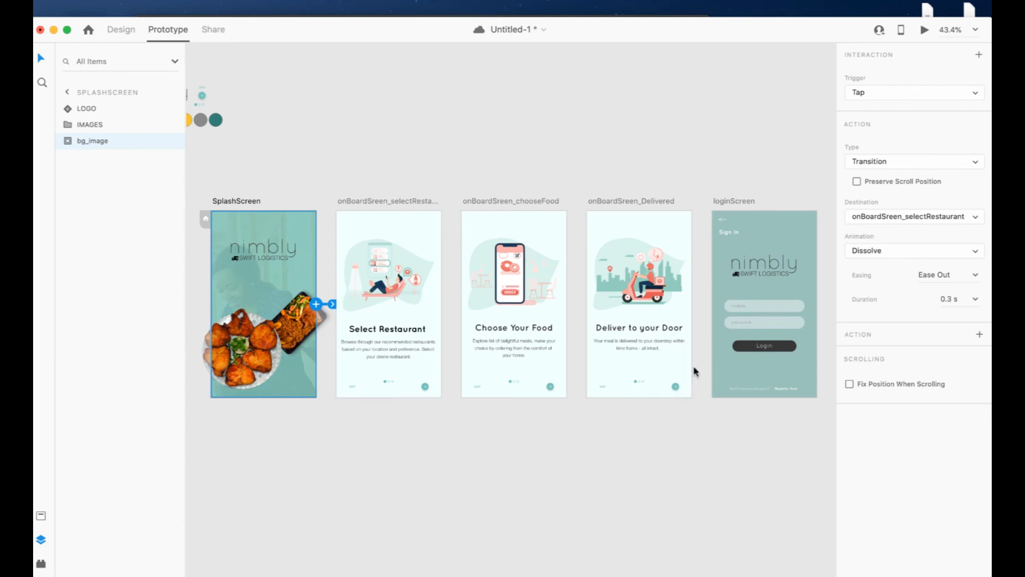
{"action": "left_click", "coordinate": [875, 94]}
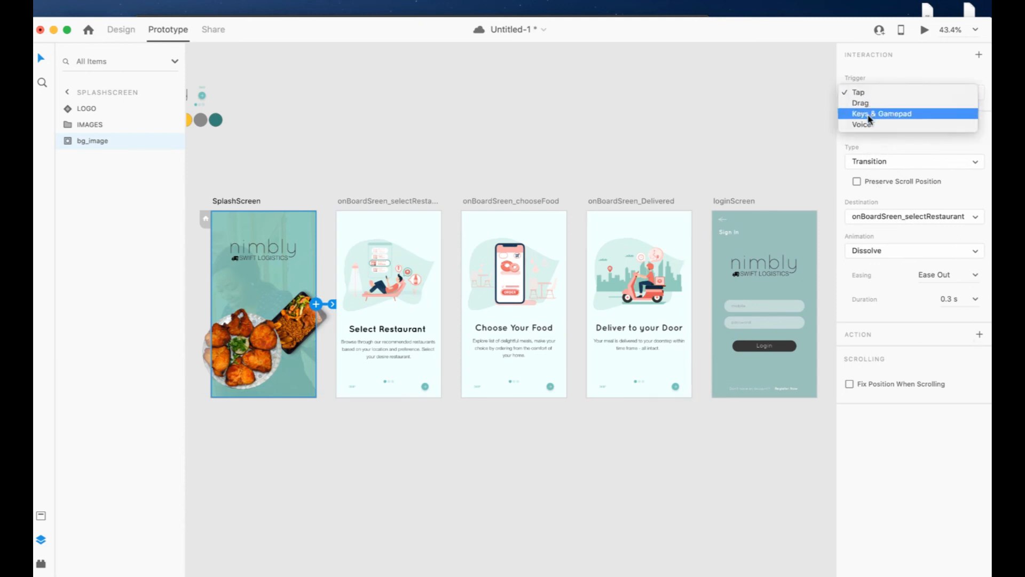
{"action": "left_click", "coordinate": [865, 96]}
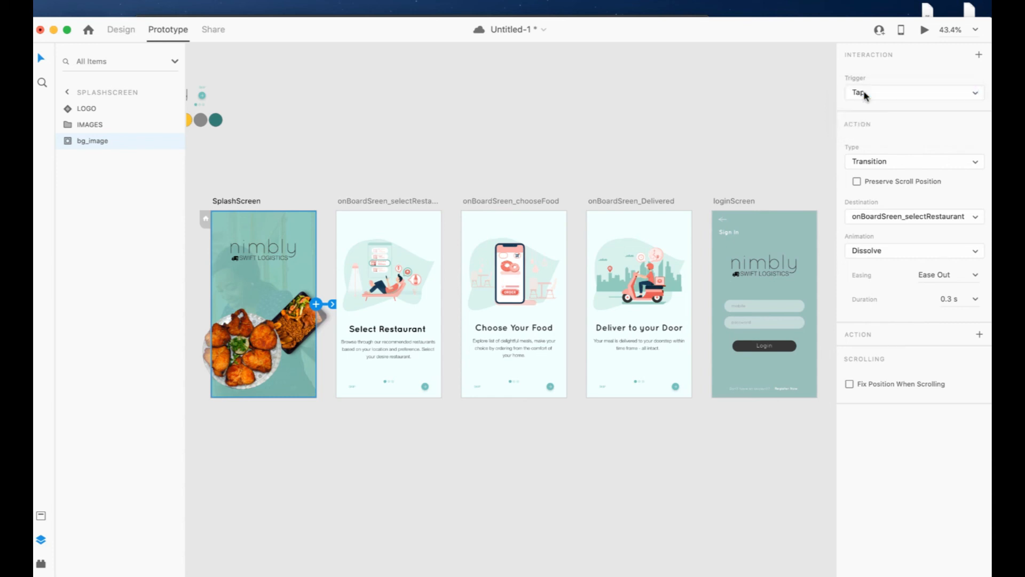
{"action": "left_click", "coordinate": [884, 161]}
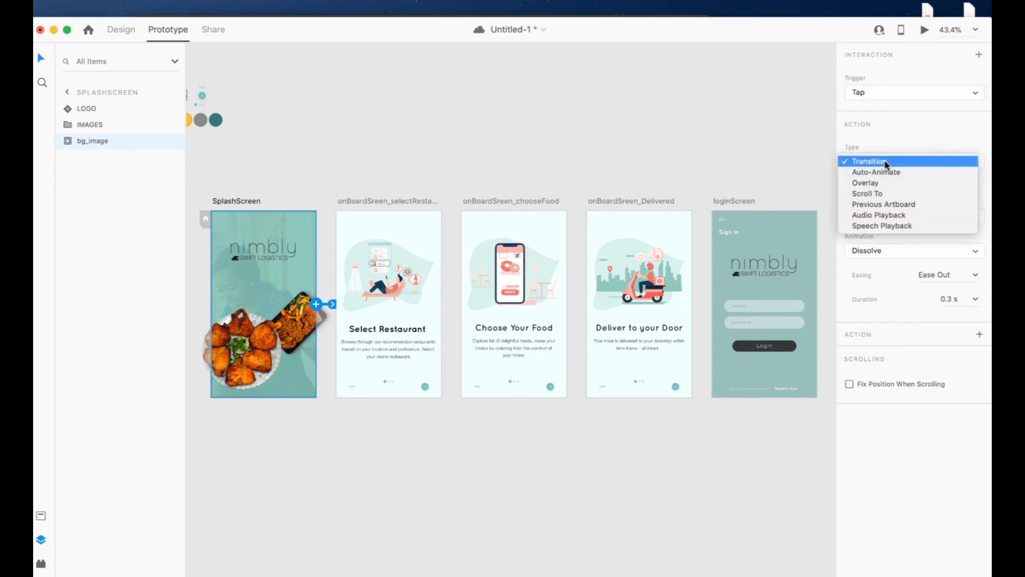
{"action": "left_click", "coordinate": [896, 140]}
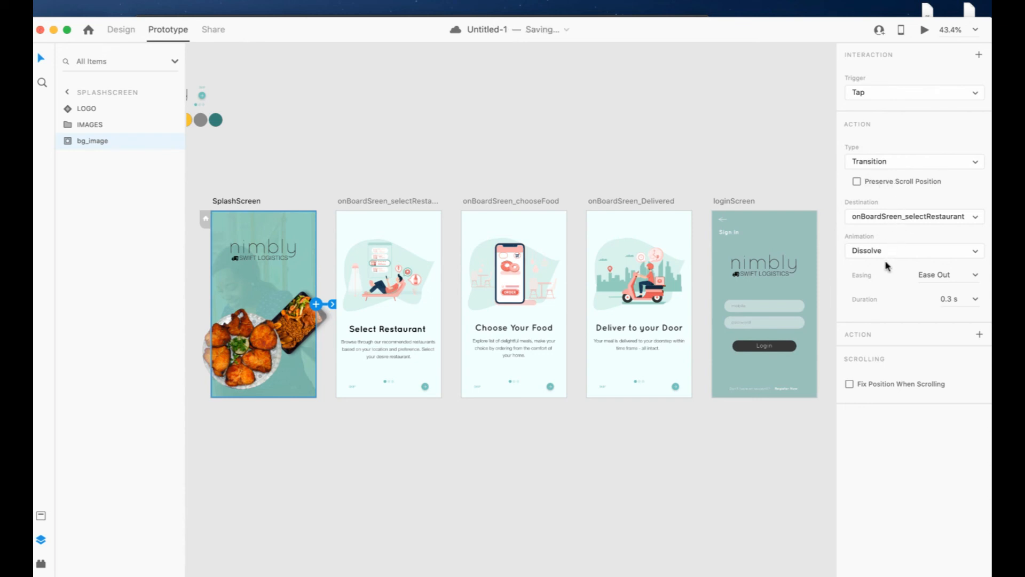
- Set the animation of the SplashScreen's bg_image transition to Slide Left
{"action": "left_click", "coordinate": [896, 248]}
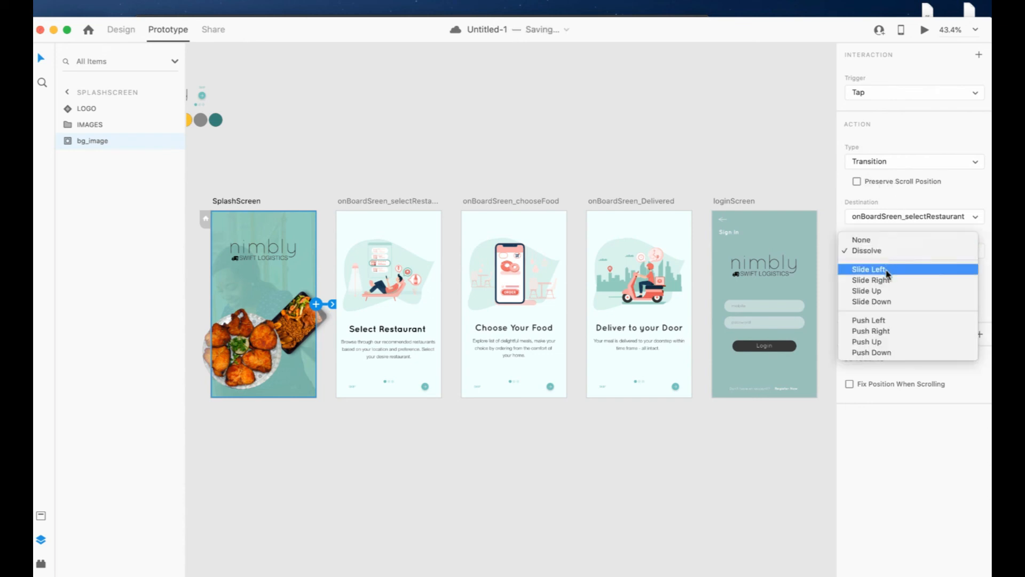
{"action": "left_click", "coordinate": [888, 270]}
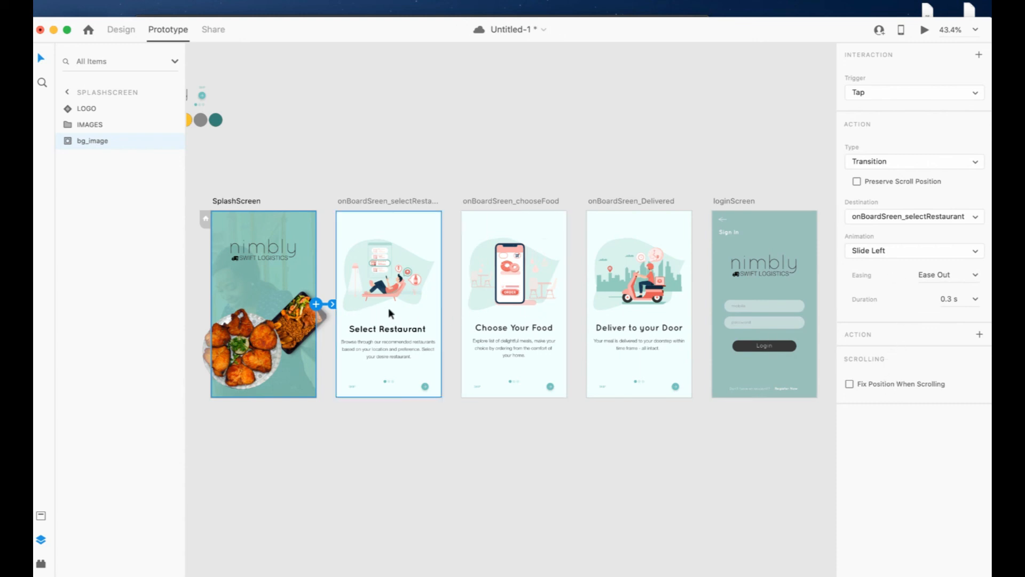
- On onBoardSreen_selectRestaurant, link the next button to onBoardSreen_chooseFood and the skip button to loginScreen, both on Tap with Slide Left
{"action": "left_click", "coordinate": [427, 386]}
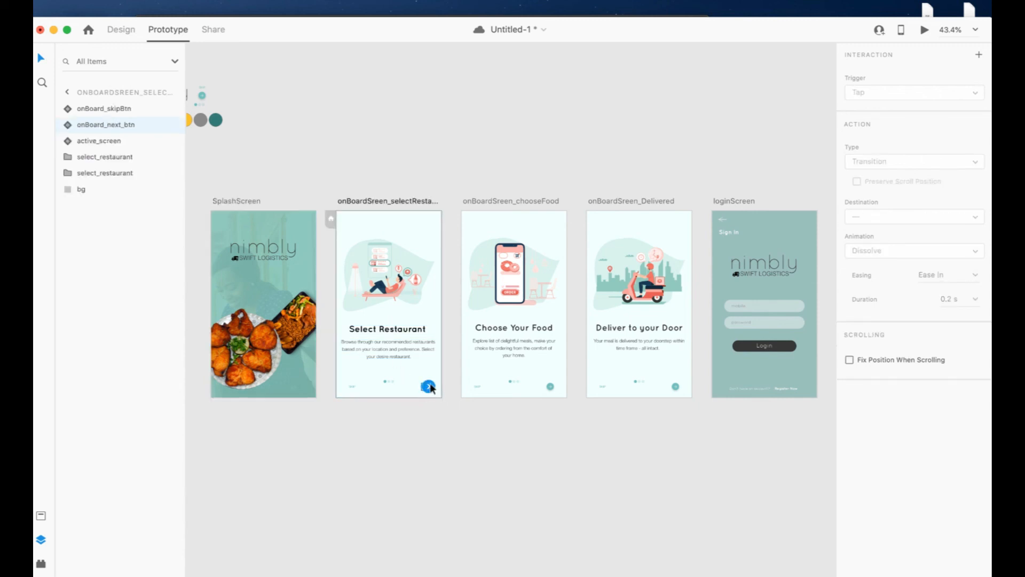
{"action": "left_click_drag", "start_coordinate": [430, 386], "coordinate": [467, 281]}
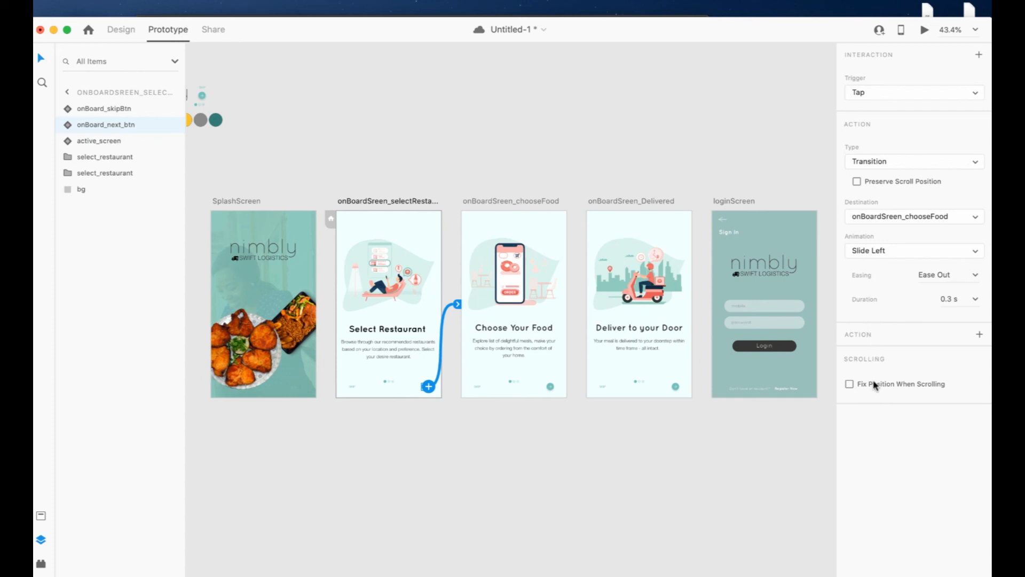
{"action": "left_click", "coordinate": [355, 386]}
{"action": "left_click_drag", "start_coordinate": [355, 387], "coordinate": [729, 248]}
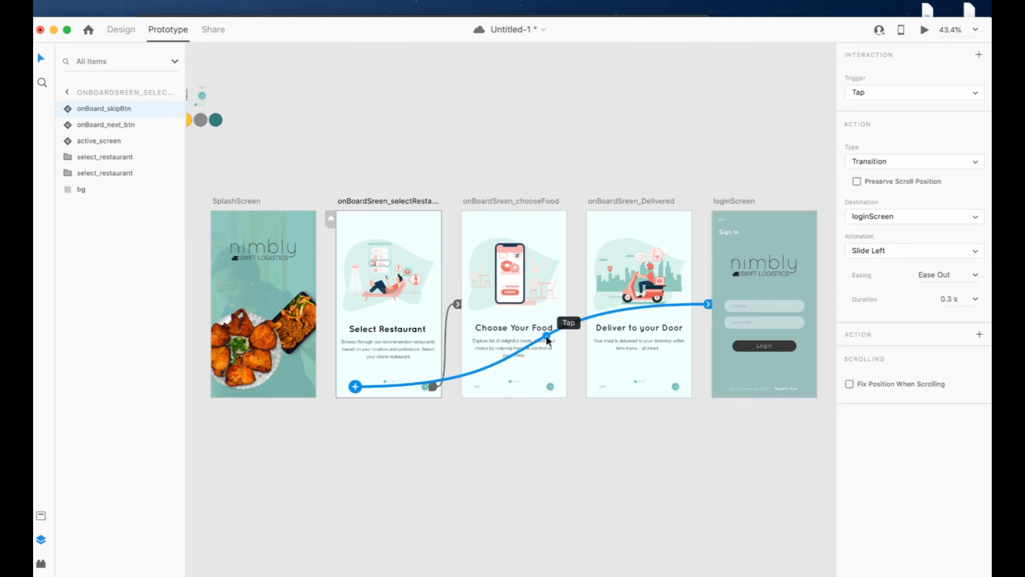
- Link the skip buttons on onBoardSreen_chooseFood and onBoardSreen_Delivered to loginScreen, and the chooseFood next button to onBoardSreen_Delivered
{"action": "left_click", "coordinate": [478, 386]}
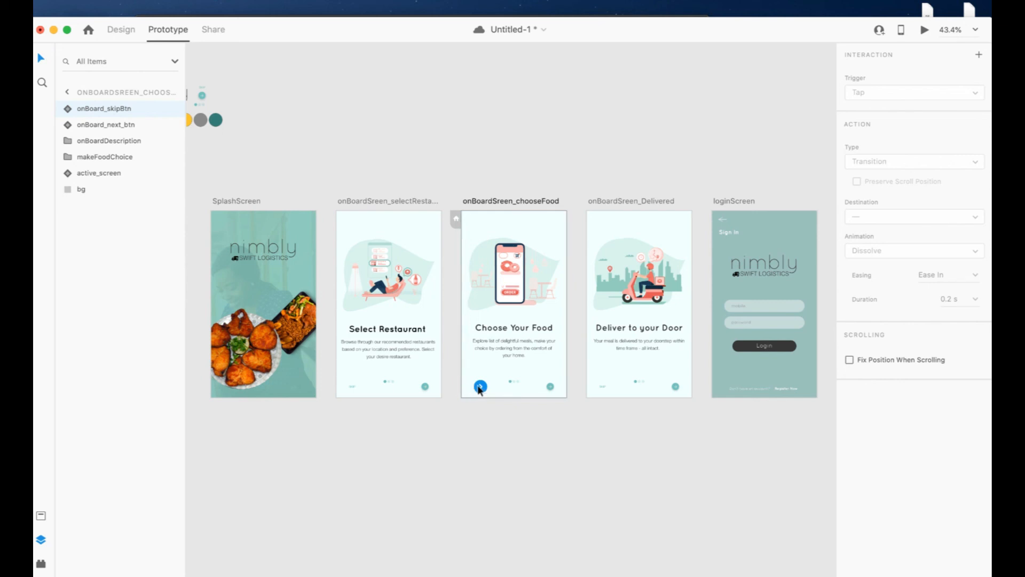
{"action": "left_click_drag", "start_coordinate": [480, 386], "coordinate": [715, 305]}
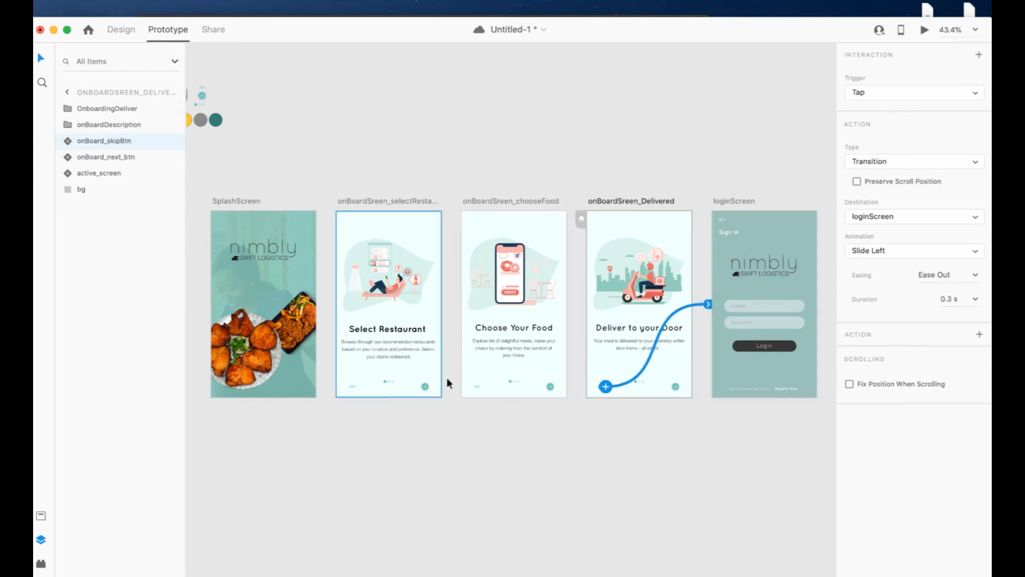
{"action": "left_click", "coordinate": [552, 388]}
{"action": "left_click_drag", "start_coordinate": [555, 387], "coordinate": [592, 300]}
{"action": "left_click", "coordinate": [426, 386]}
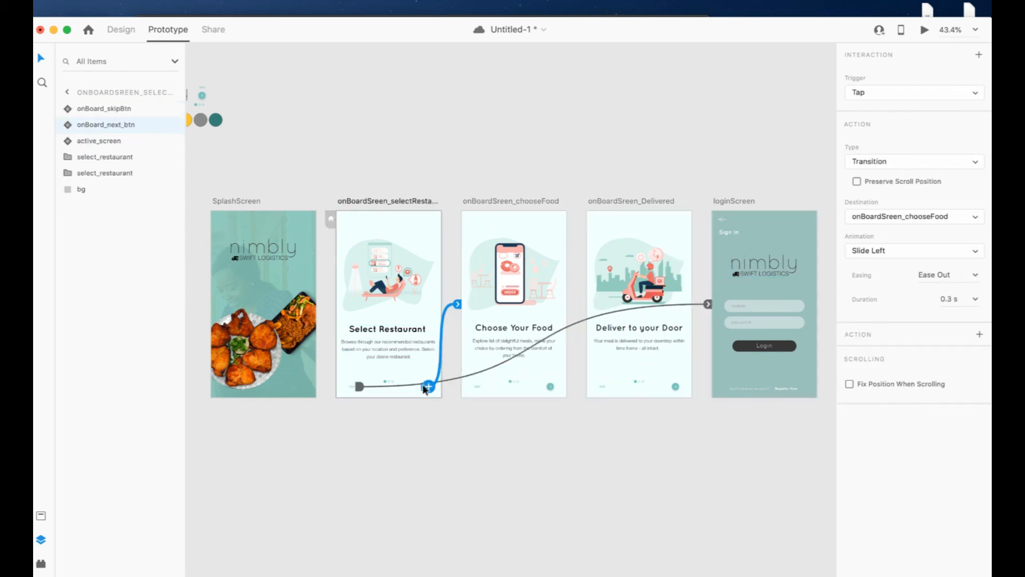
{"action": "left_click", "coordinate": [552, 385]}
- Link the next button on onBoardSreen_Delivered to loginScreen, and loginScreen's back arrow to onBoardSreen_selectRestaurant
{"action": "left_click", "coordinate": [676, 386]}
{"action": "left_click_drag", "start_coordinate": [677, 387], "coordinate": [386, 221]}
{"action": "left_click", "coordinate": [722, 220]}
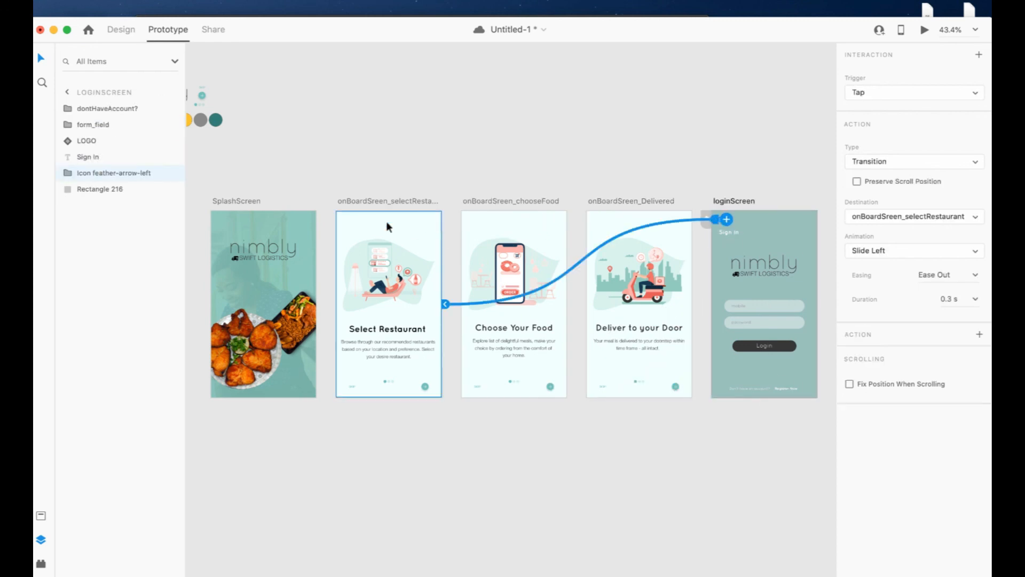
{"action": "left_click", "coordinate": [650, 498]}
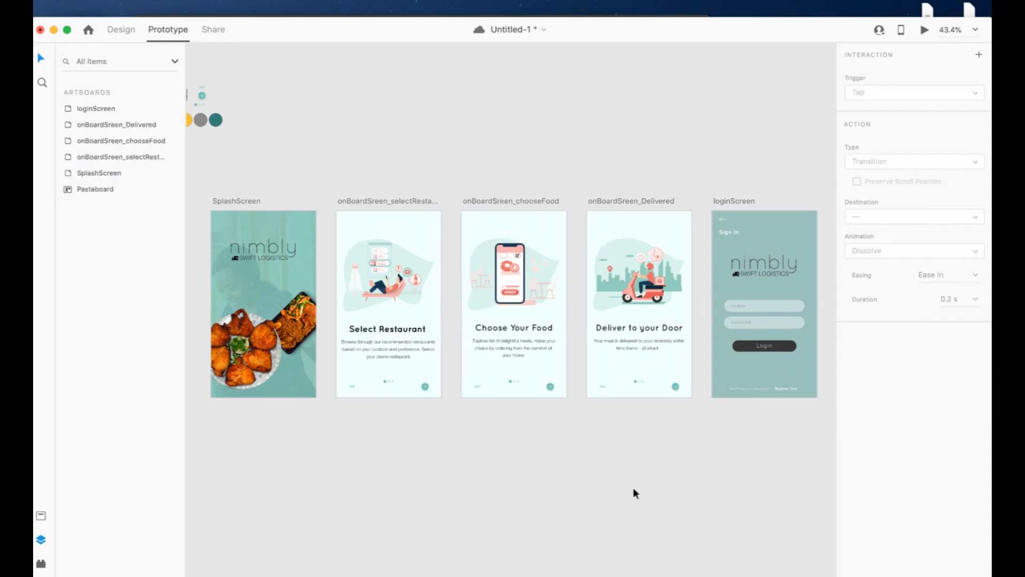
- Preview the prototype from the splash screen, testing the skip button, the login back arrow and each onboarding next button through to login
{"action": "left_click", "coordinate": [925, 31]}
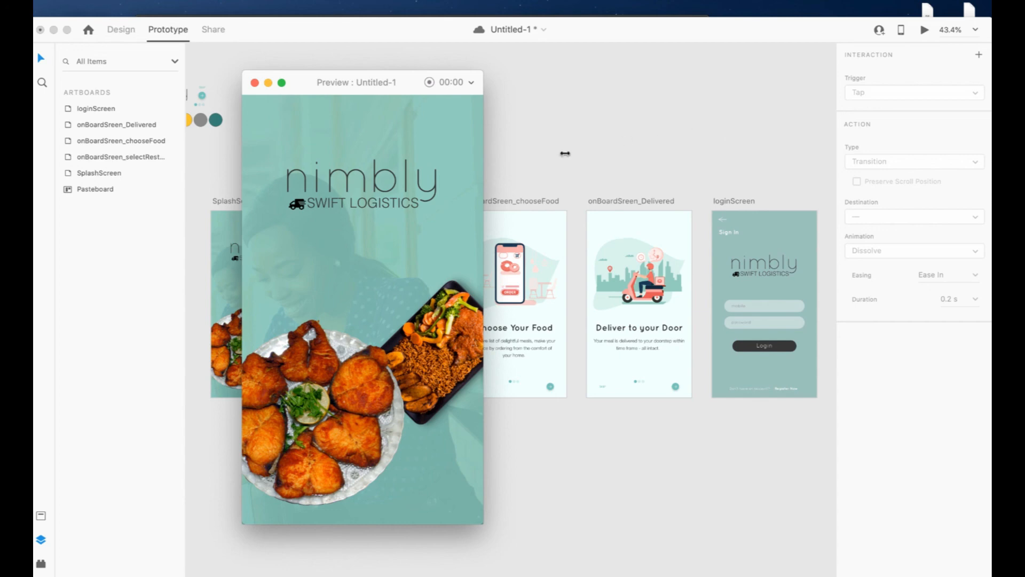
{"action": "left_click", "coordinate": [405, 249]}
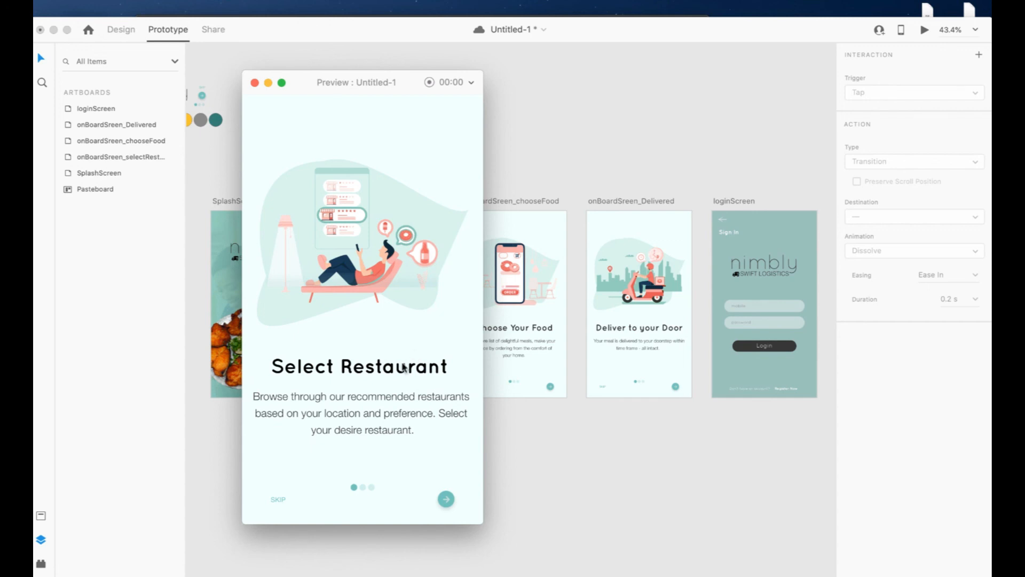
{"action": "left_click", "coordinate": [281, 501]}
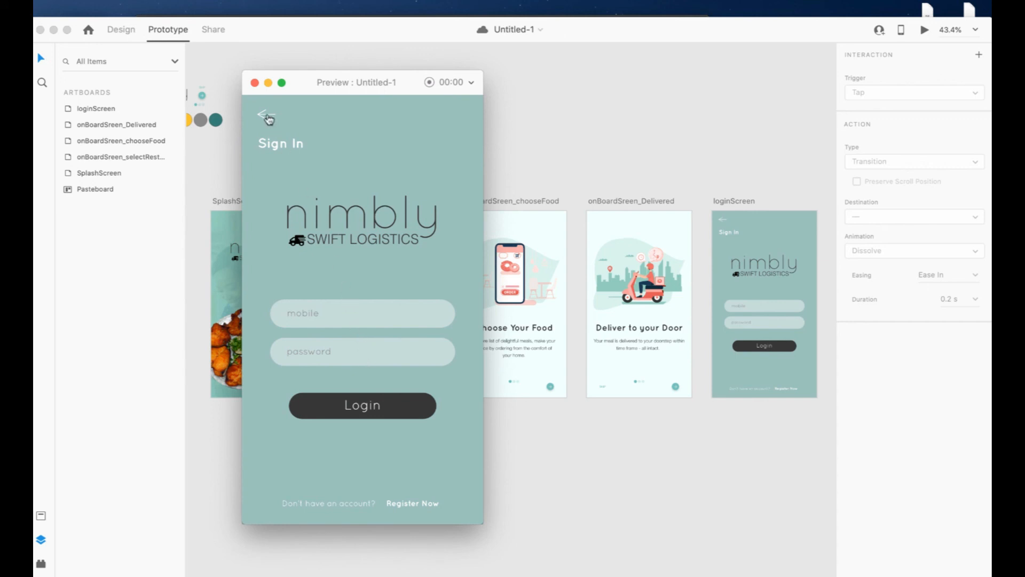
{"action": "left_click", "coordinate": [266, 115]}
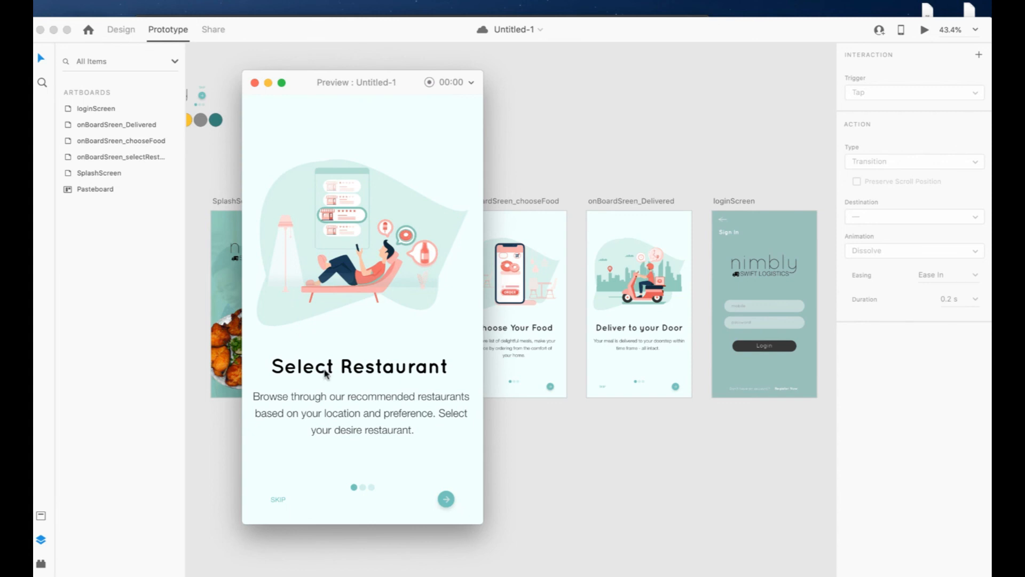
{"action": "left_click", "coordinate": [447, 501]}
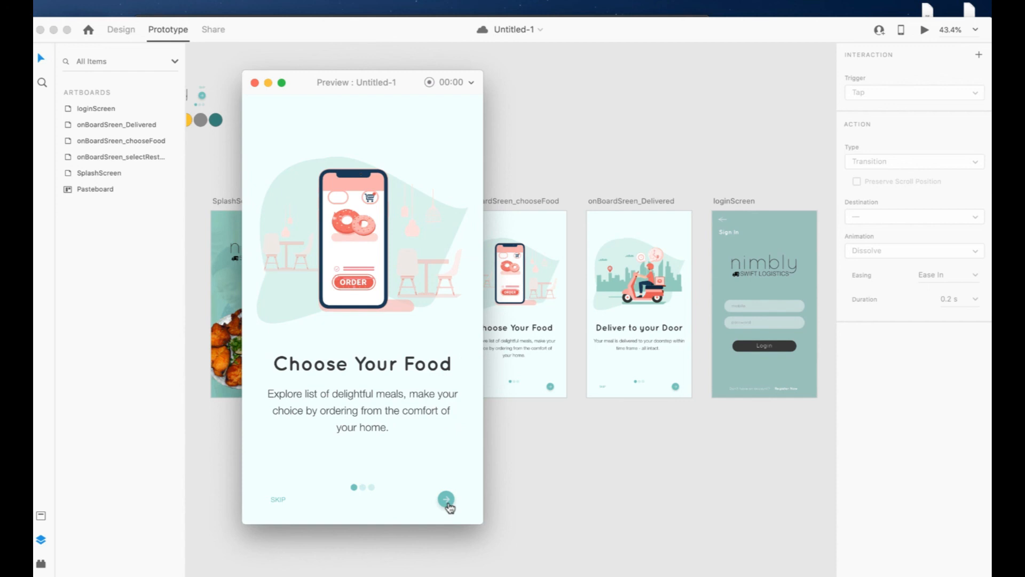
{"action": "left_click", "coordinate": [447, 502]}
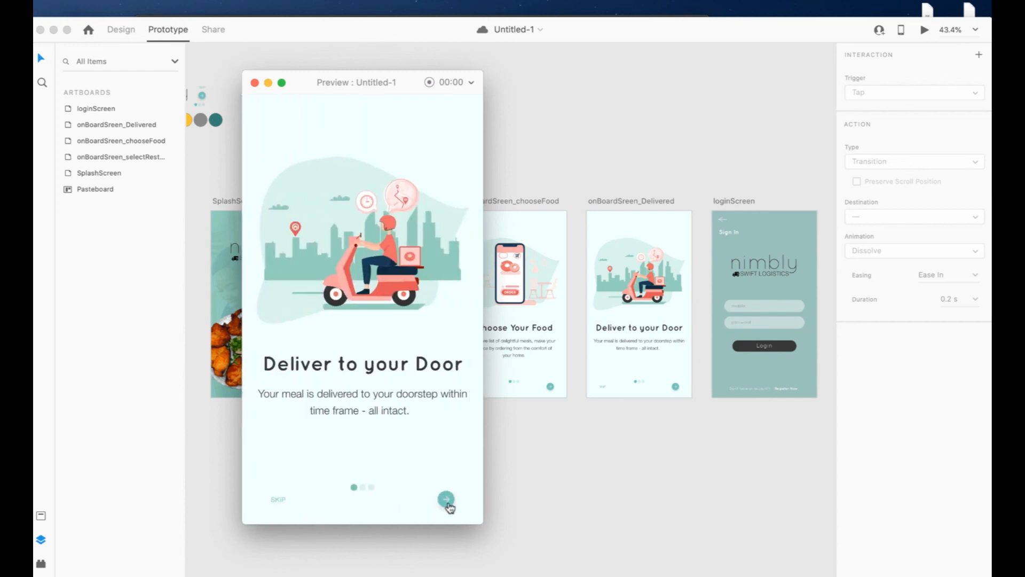
{"action": "left_click", "coordinate": [447, 501]}
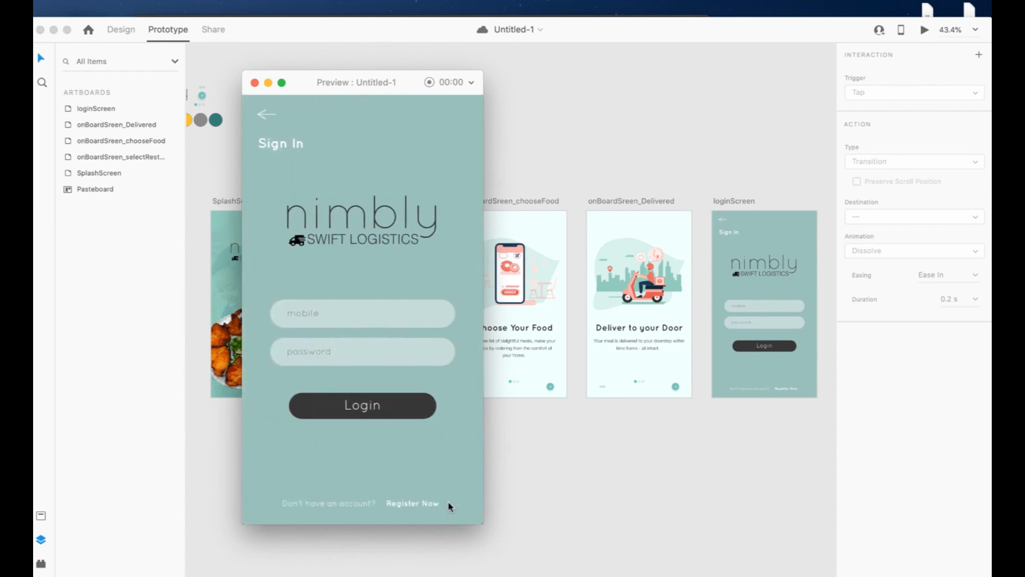